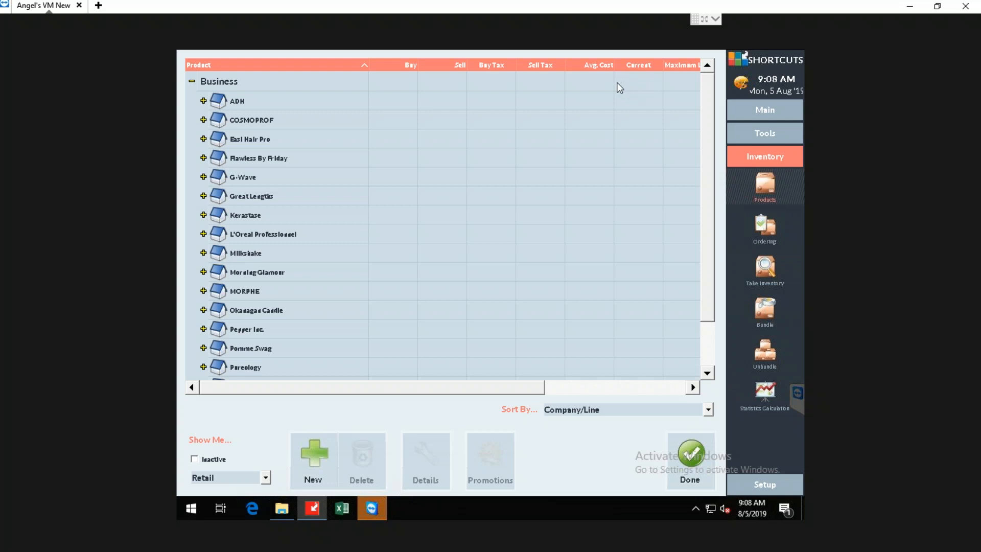
# Examine the product lines under the companies ADH and COSMOPROF, collapsing each company again.
pyautogui.click(204, 101)
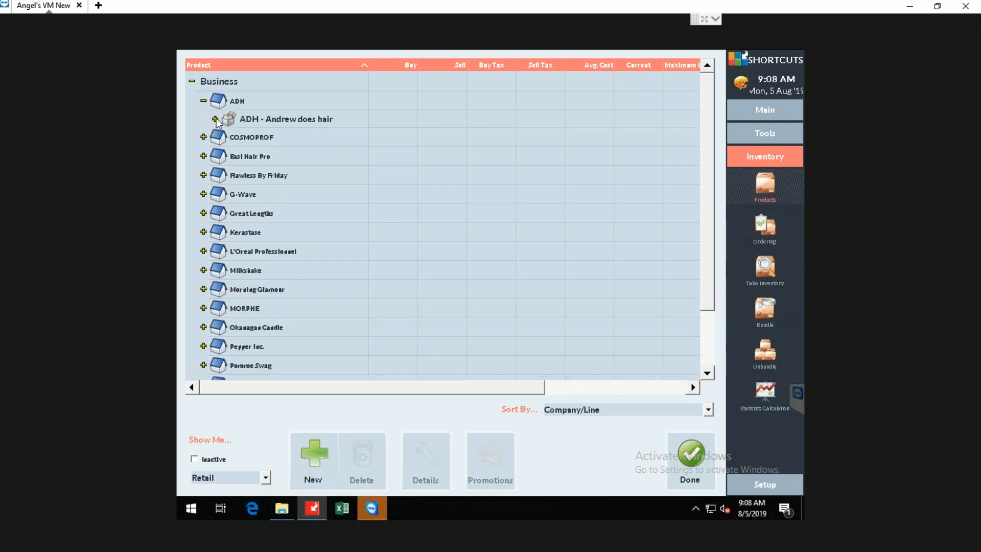
pyautogui.click(215, 120)
pyautogui.click(215, 119)
pyautogui.click(203, 101)
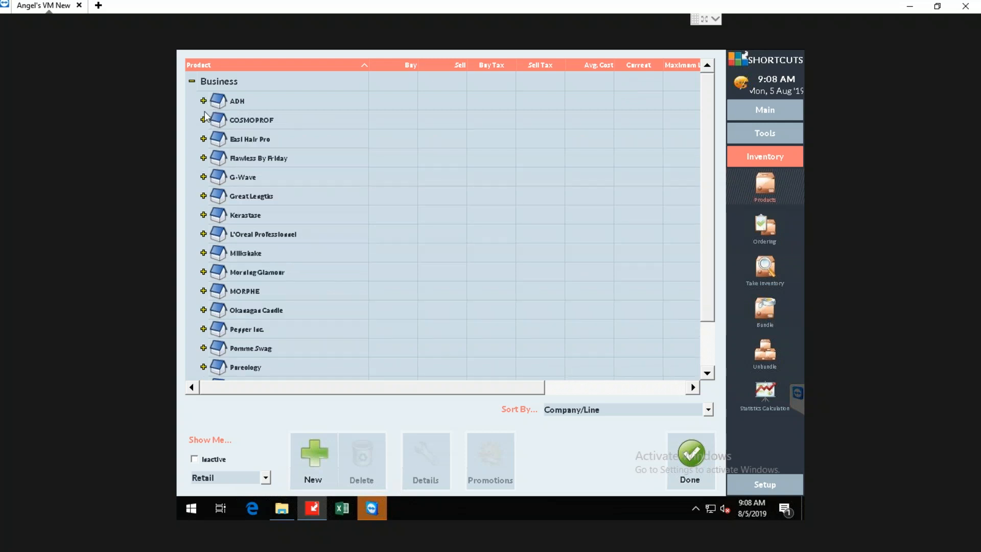
pyautogui.click(203, 119)
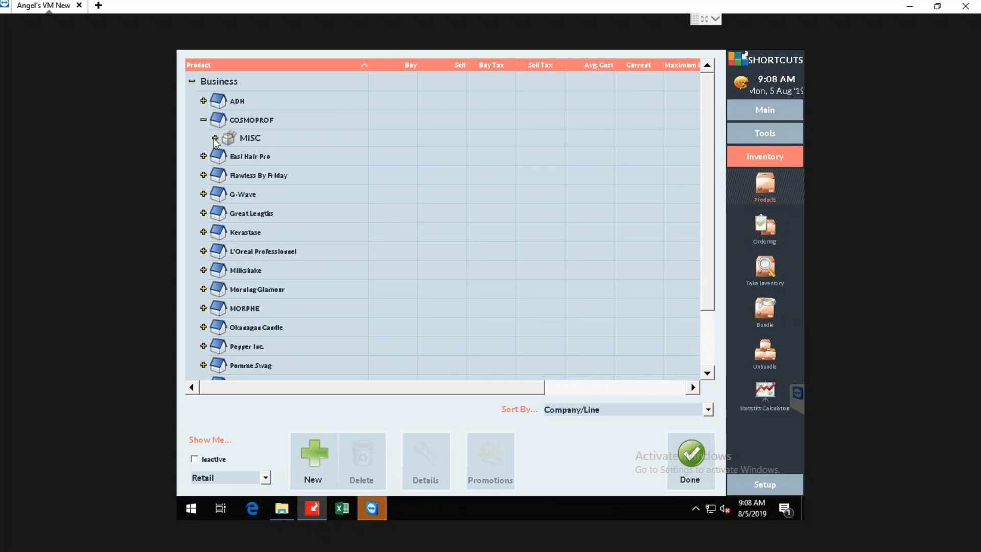
pyautogui.click(215, 138)
pyautogui.click(215, 138)
pyautogui.click(203, 119)
# Examine the product lines under Easi Hair Pro and Flawless By Friday, collapsing each company again.
pyautogui.click(203, 139)
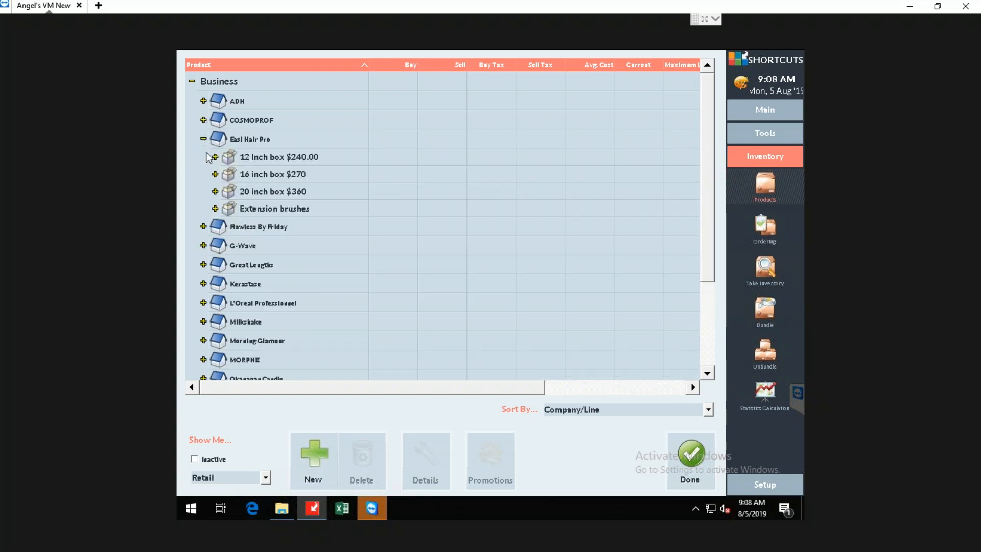
pyautogui.click(215, 157)
pyautogui.click(215, 157)
pyautogui.click(203, 139)
pyautogui.click(203, 158)
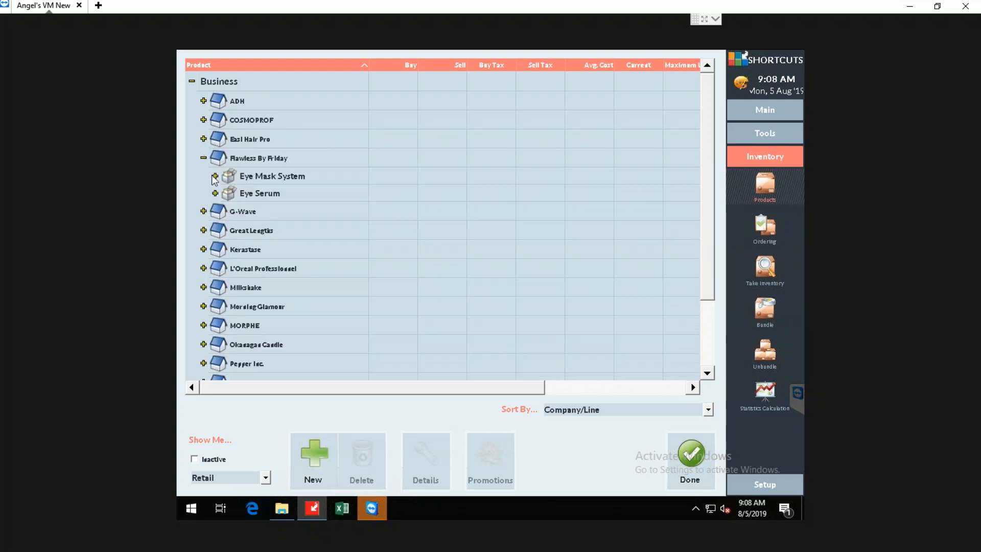
pyautogui.click(215, 176)
pyautogui.click(215, 176)
pyautogui.click(205, 158)
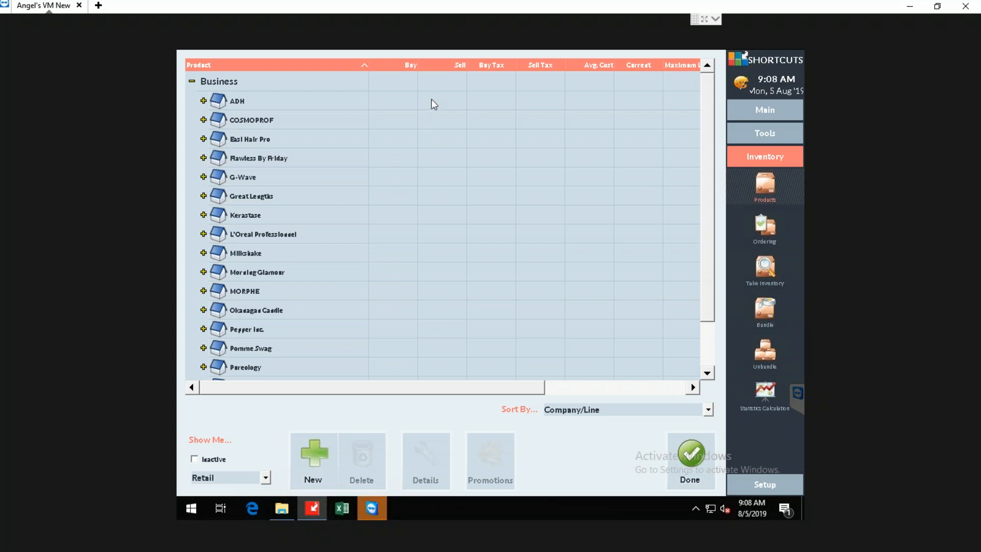
# Narrow the Product column and sort the product list by Supplier.
pyautogui.moveTo(368, 66); pyautogui.dragTo(329, 63)
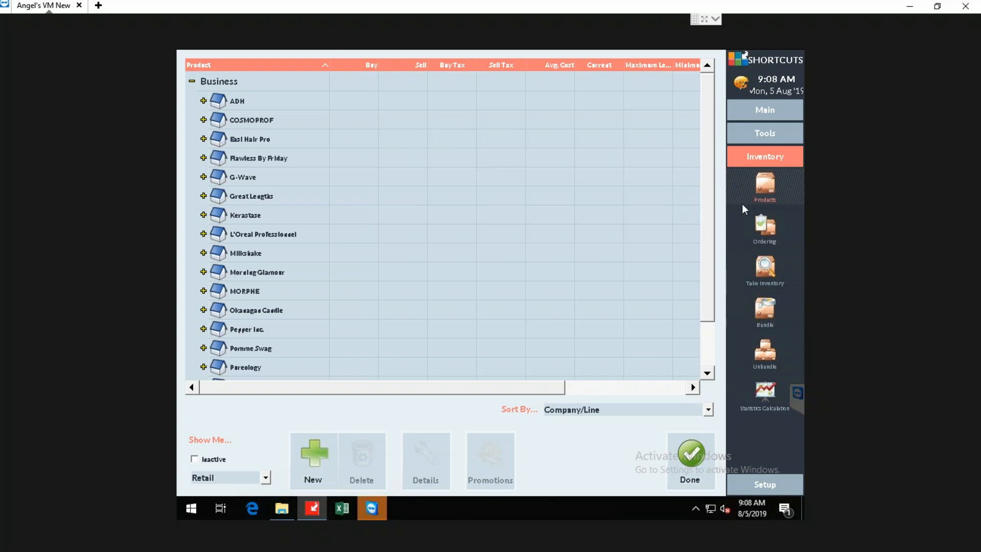
pyautogui.click(766, 158)
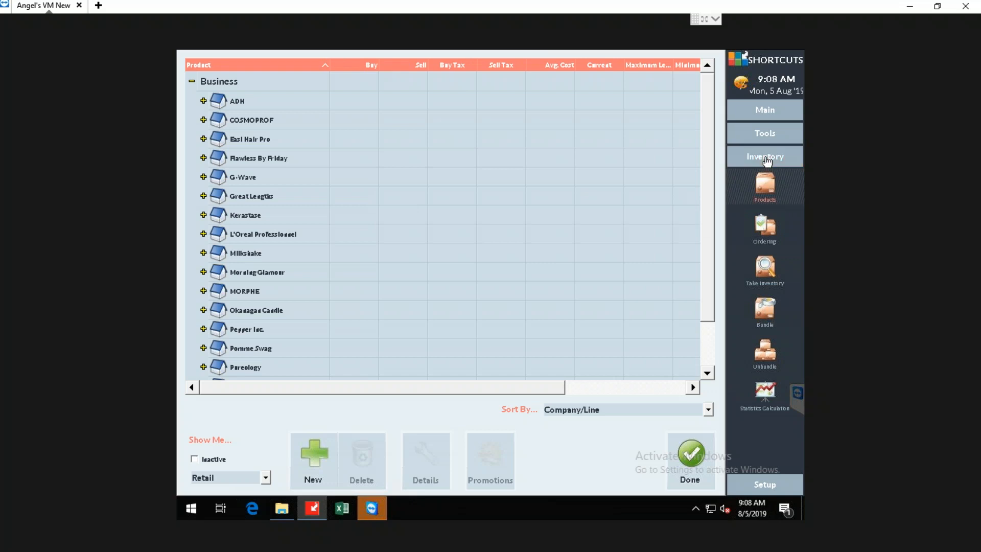
pyautogui.click(765, 156)
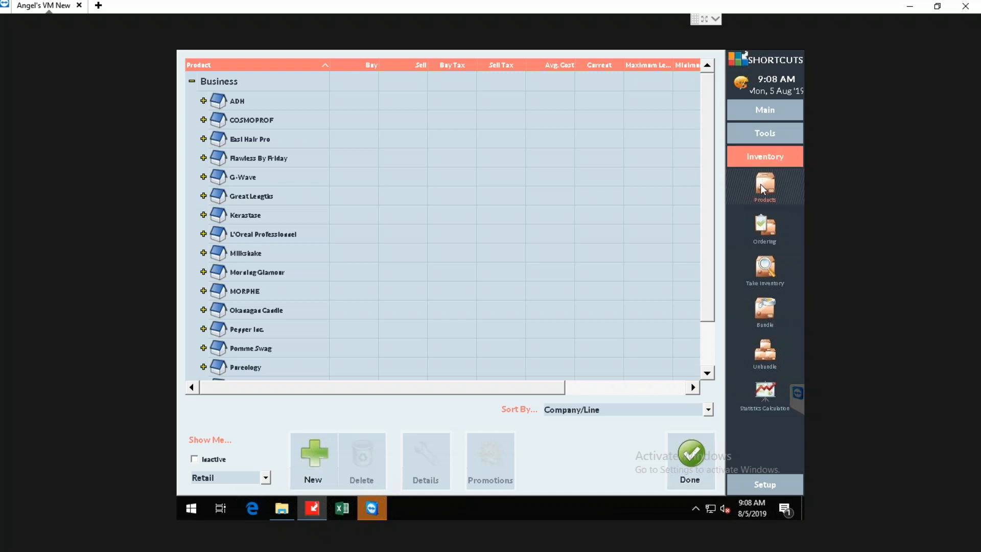
pyautogui.click(713, 407)
pyautogui.click(712, 408)
pyautogui.click(712, 408)
pyautogui.click(712, 408)
pyautogui.click(712, 407)
pyautogui.click(712, 407)
pyautogui.click(712, 408)
pyautogui.click(712, 408)
pyautogui.click(712, 408)
pyautogui.click(713, 407)
pyautogui.click(713, 408)
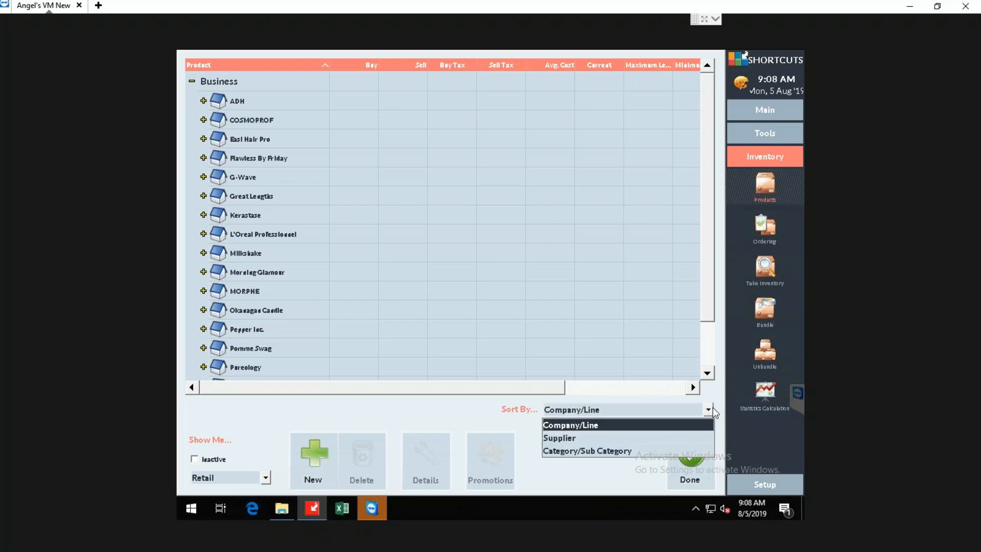
pyautogui.click(611, 440)
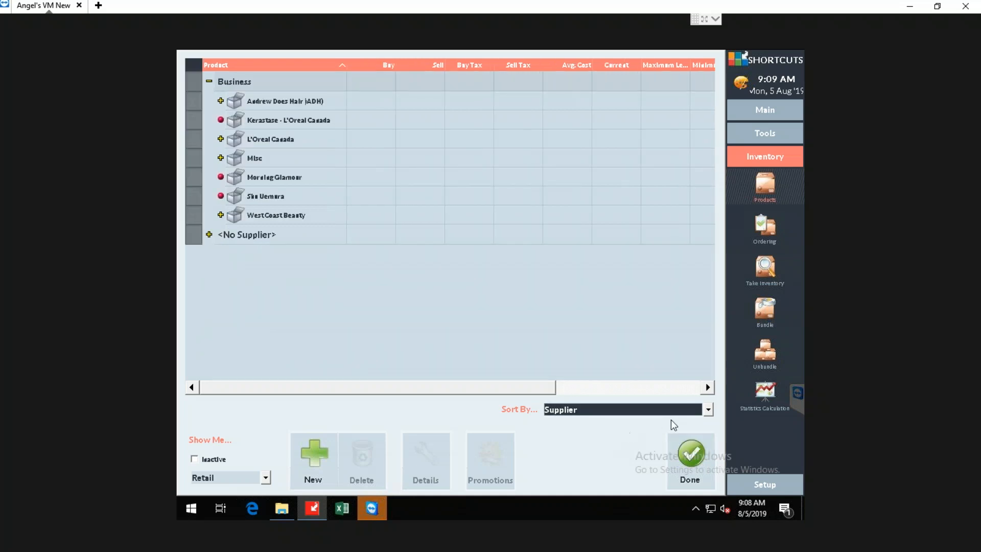
pyautogui.click(708, 409)
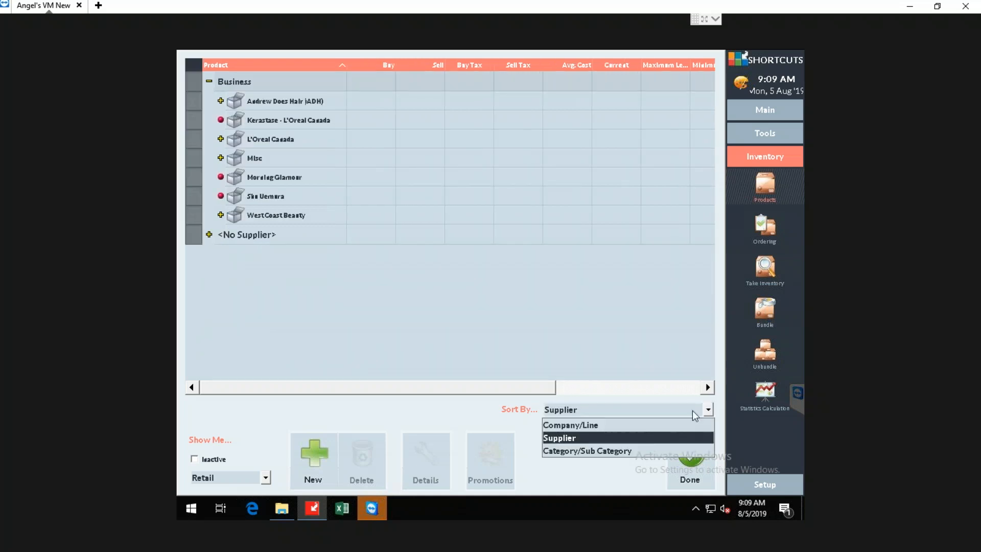
pyautogui.click(573, 438)
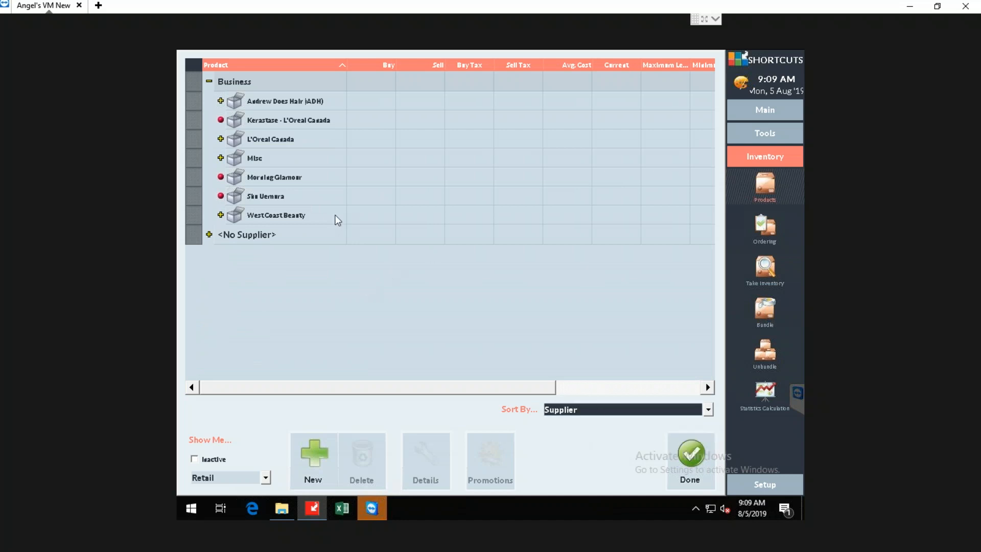
# Look through the supplier entries, including L'Oreal Canada and Shu Uemura, and briefly expand West Coast Beauty.
pyautogui.click(272, 140)
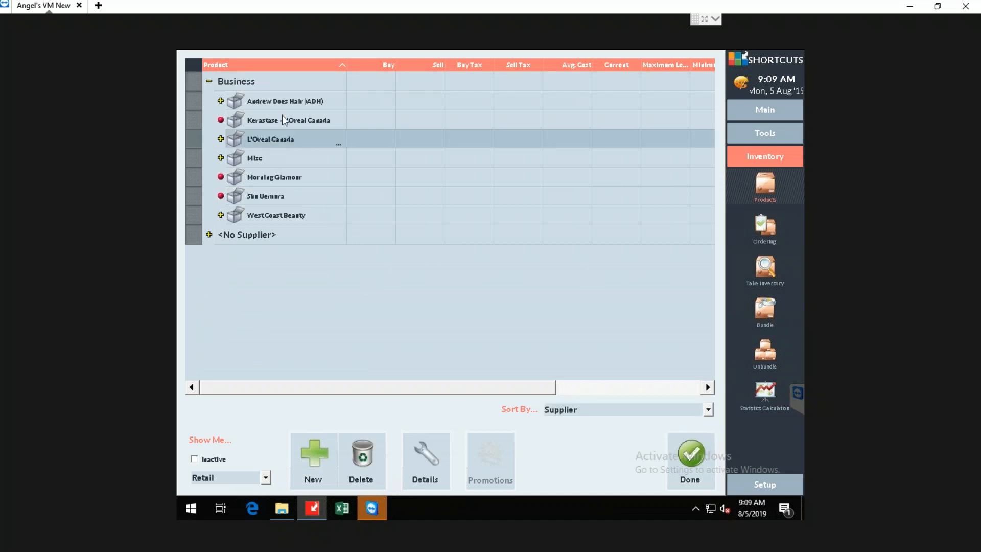
pyautogui.click(288, 103)
pyautogui.click(288, 141)
pyautogui.click(325, 453)
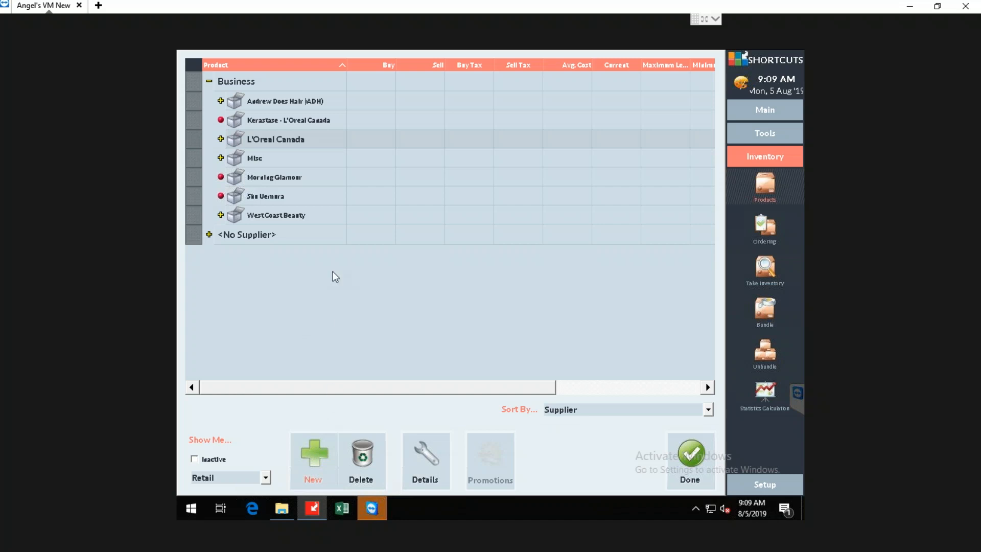
pyautogui.click(221, 215)
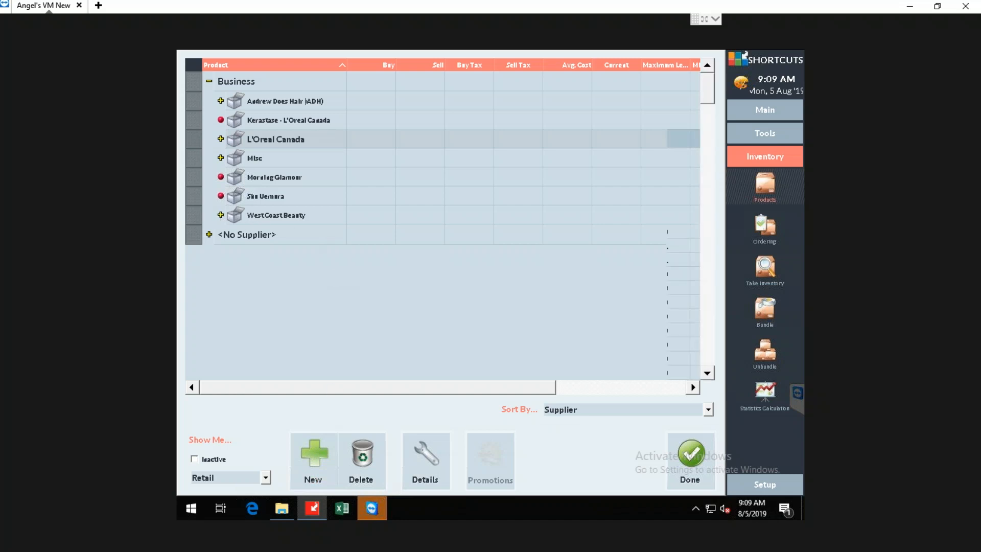
pyautogui.click(221, 215)
pyautogui.click(255, 214)
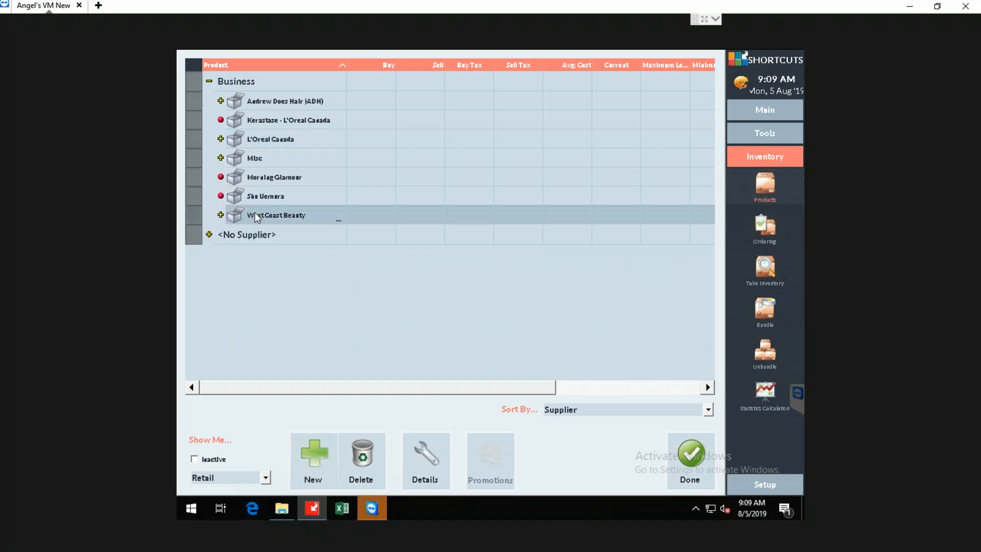
pyautogui.click(259, 199)
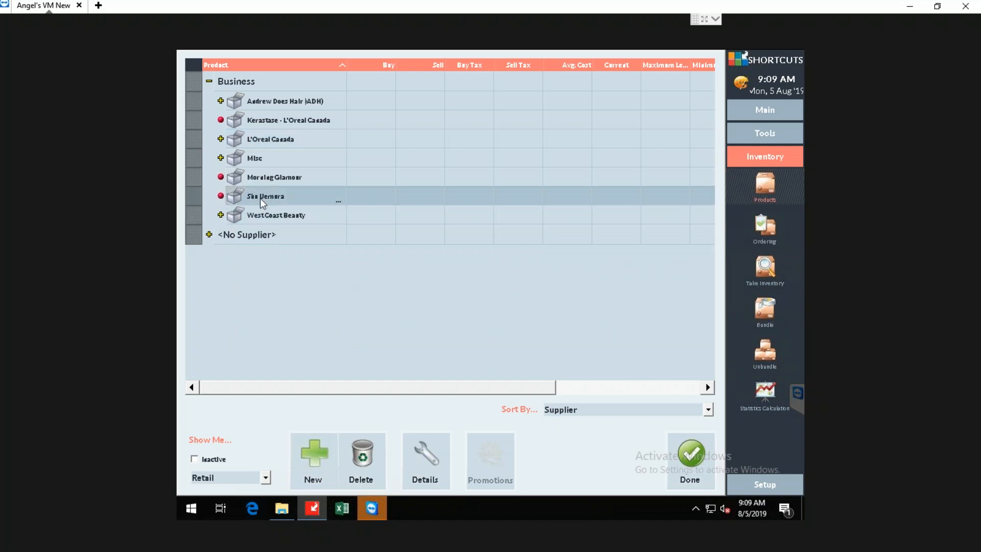
# View the supplier details of L'Oreal Canada, including its ordering and rep. fields, and close them unchanged.
pyautogui.click(276, 146)
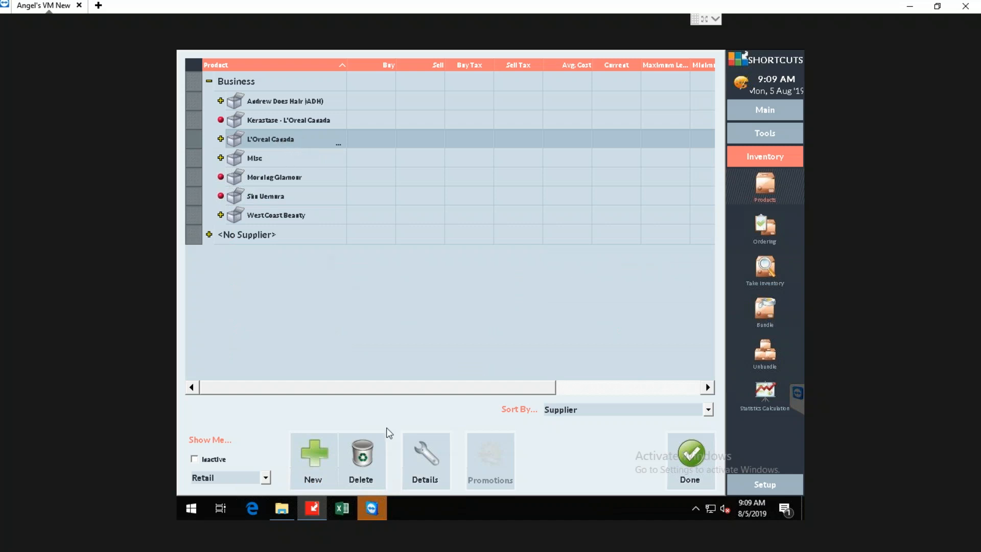
pyautogui.click(437, 461)
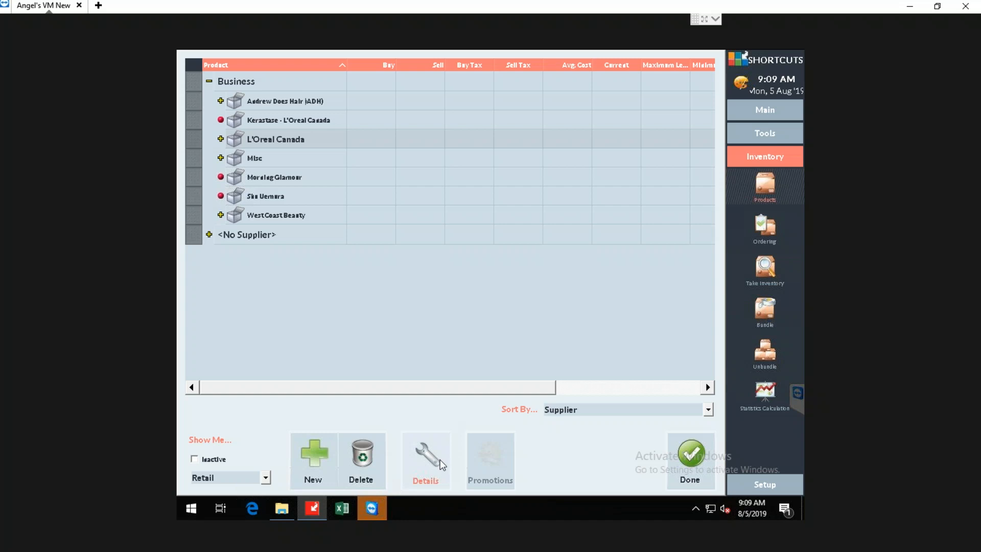
pyautogui.click(440, 459)
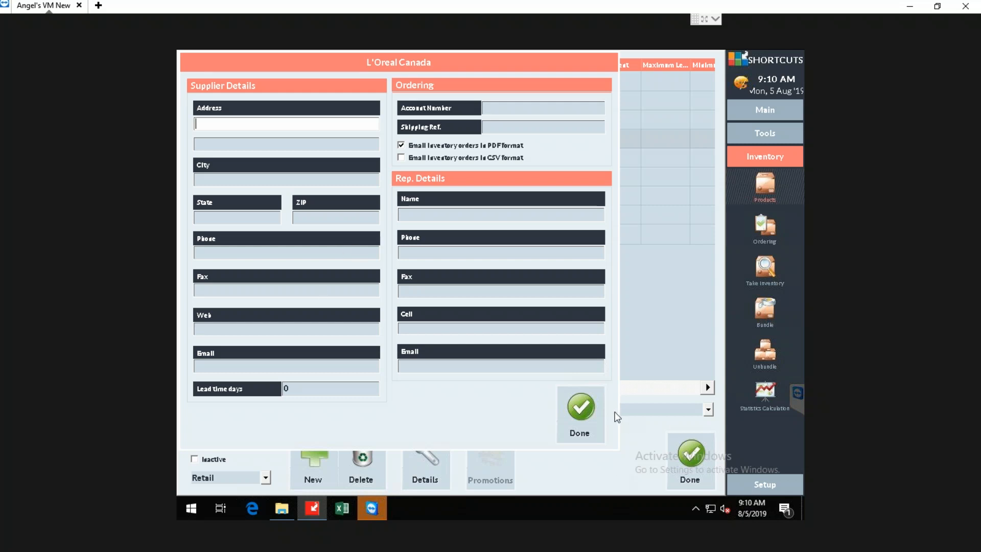
pyautogui.click(593, 411)
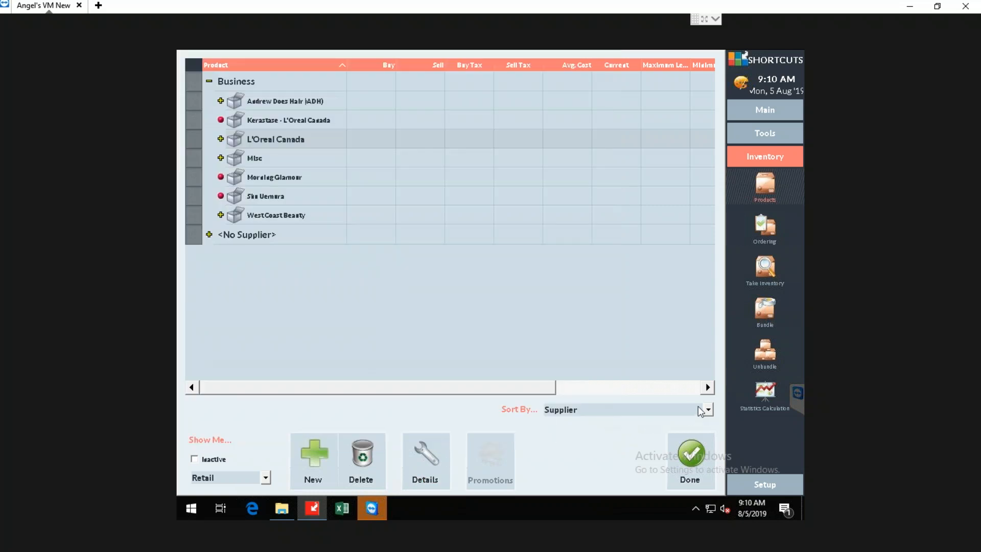
# Sort the product list by Company/Line and set the product type filter to <all>.
pyautogui.click(701, 411)
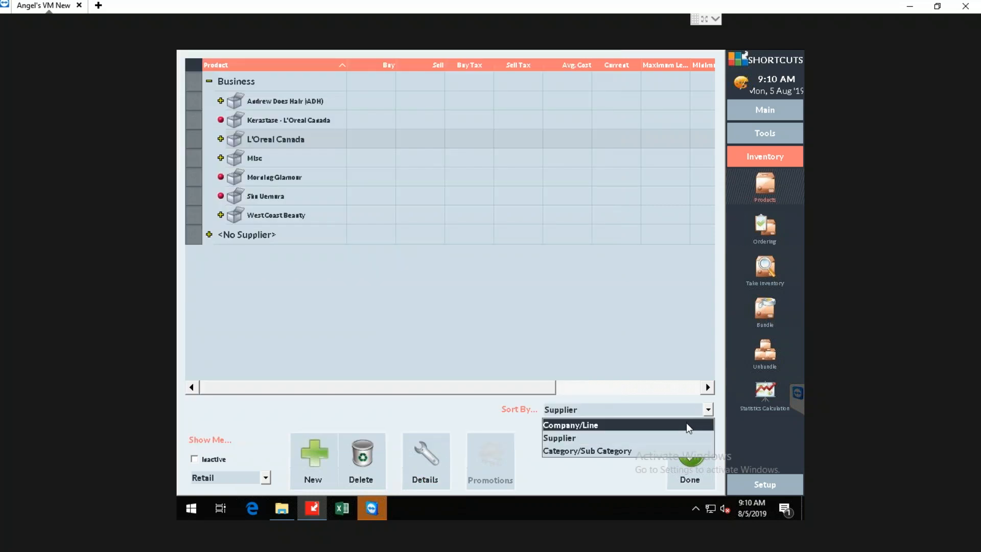
pyautogui.click(679, 425)
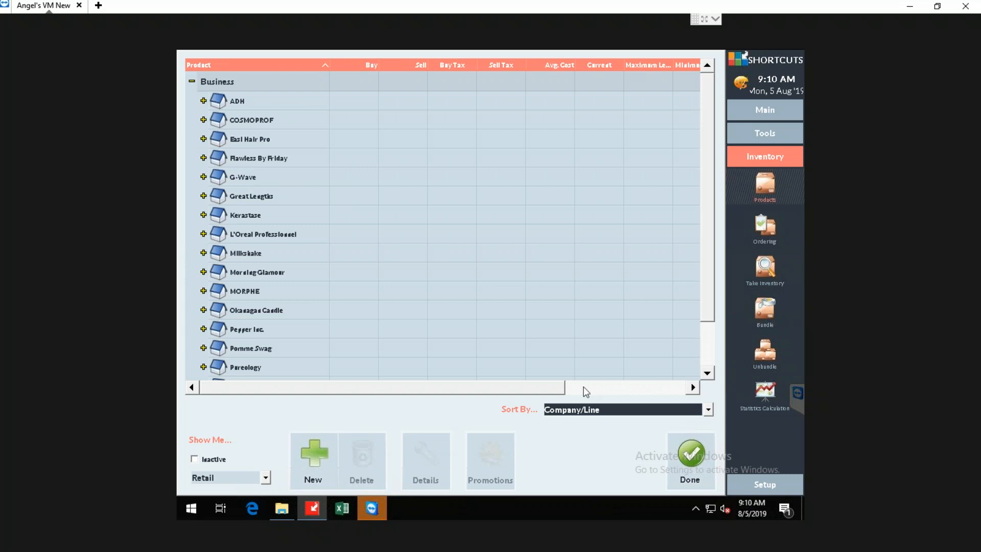
pyautogui.click(203, 234)
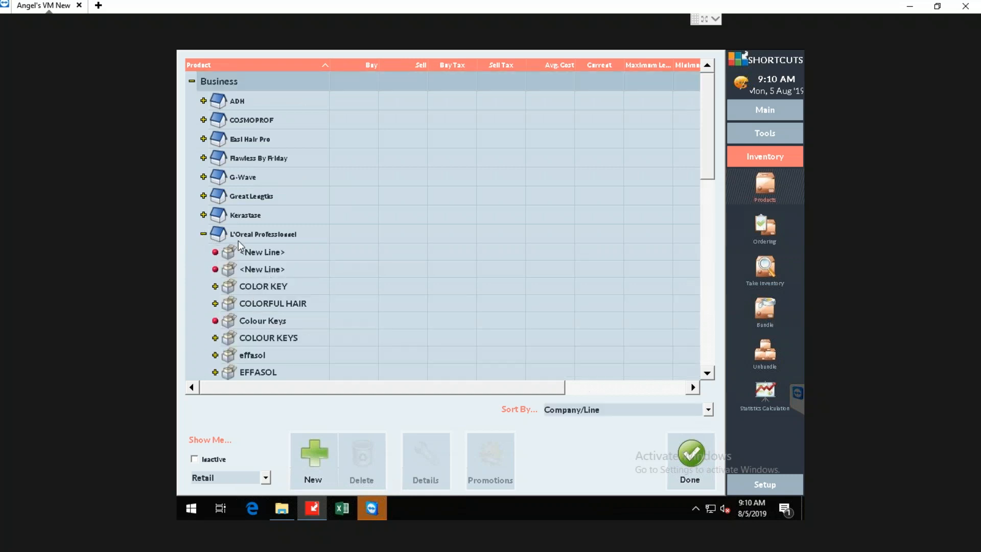
pyautogui.click(235, 469)
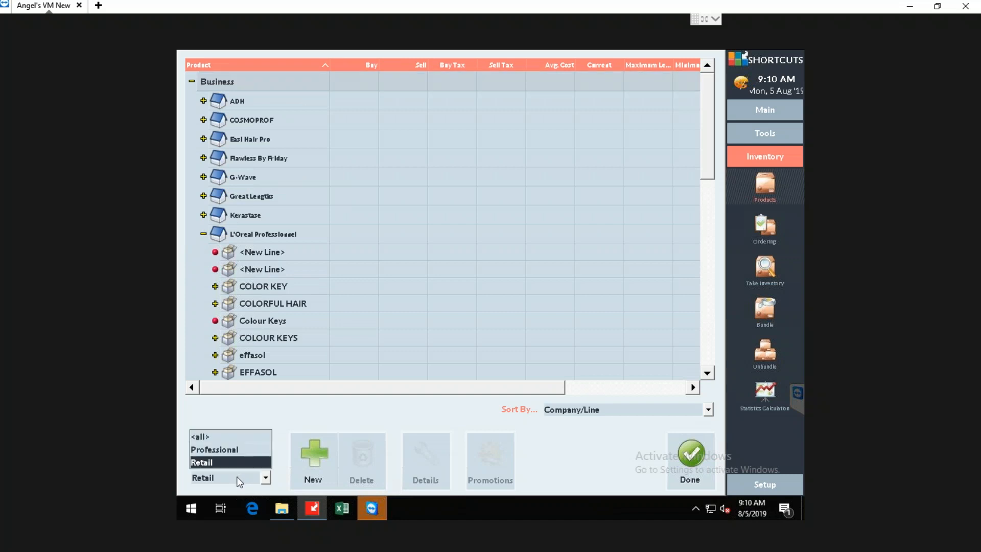
pyautogui.click(239, 440)
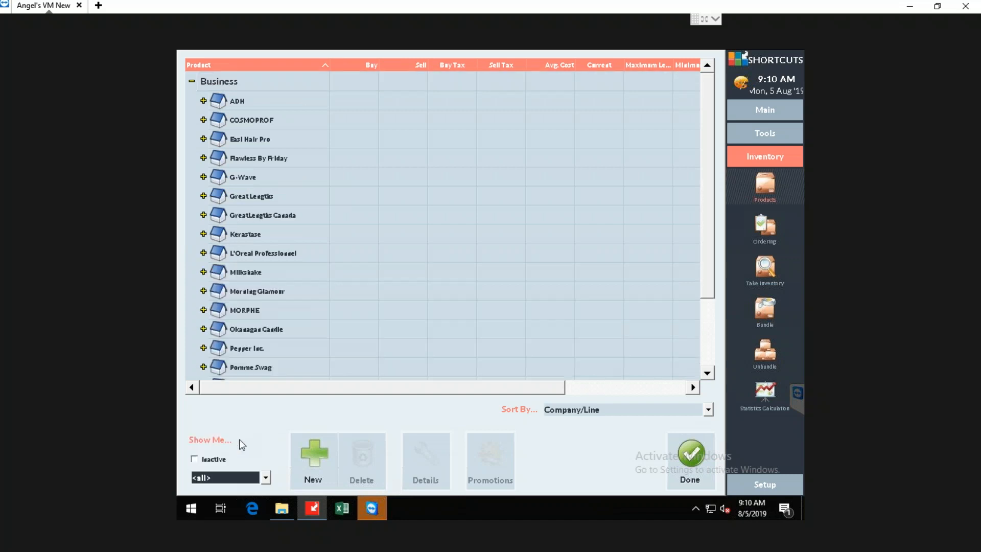
# Expand L'Oreal Professionnel and examine the products in its Blonde Studio, COLOR KEY and COLORFUL HAIR lines.
pyautogui.click(203, 253)
pyautogui.click(223, 255)
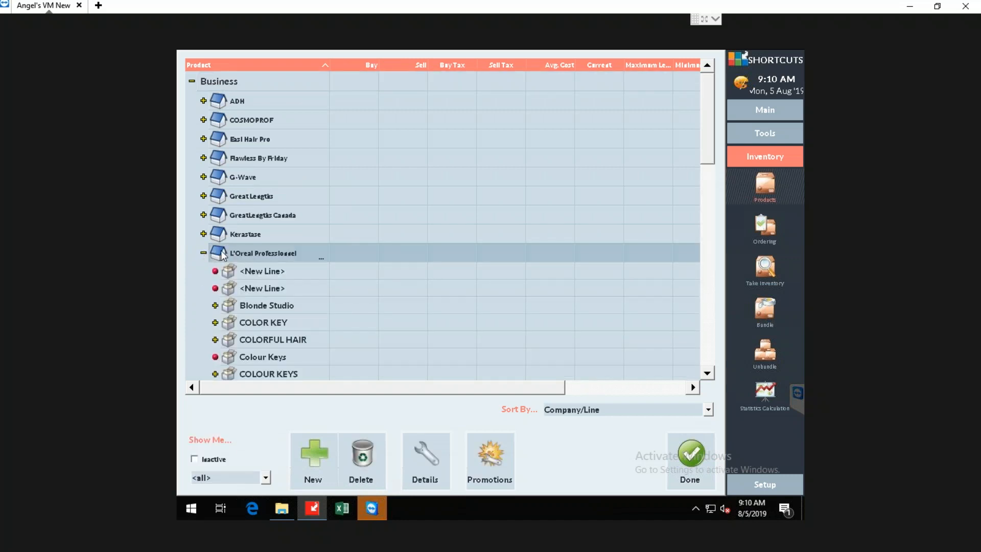
pyautogui.scroll(-1, 235, 289)
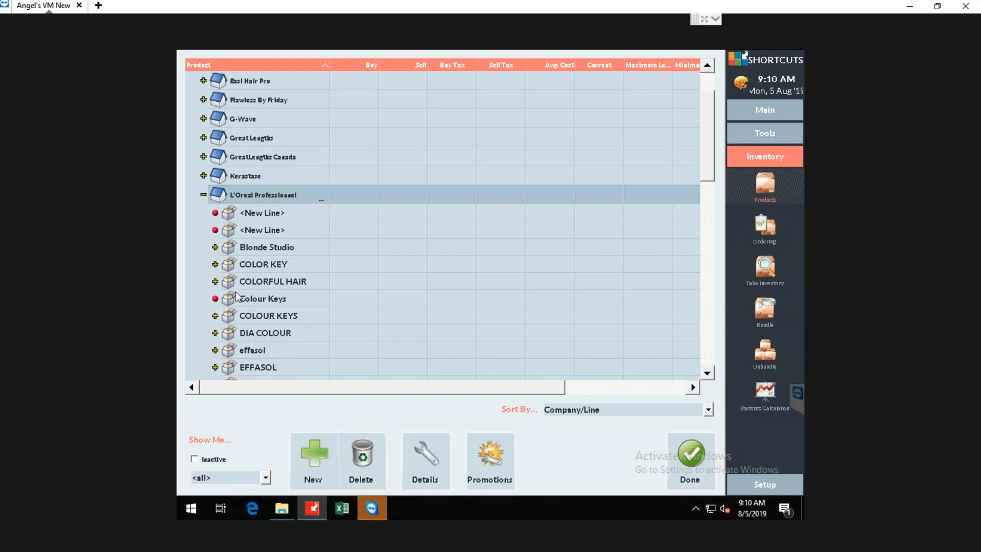
pyautogui.click(215, 248)
pyautogui.click(215, 247)
pyautogui.click(215, 264)
pyautogui.click(215, 264)
pyautogui.click(215, 281)
pyautogui.scroll(-1, 269, 284)
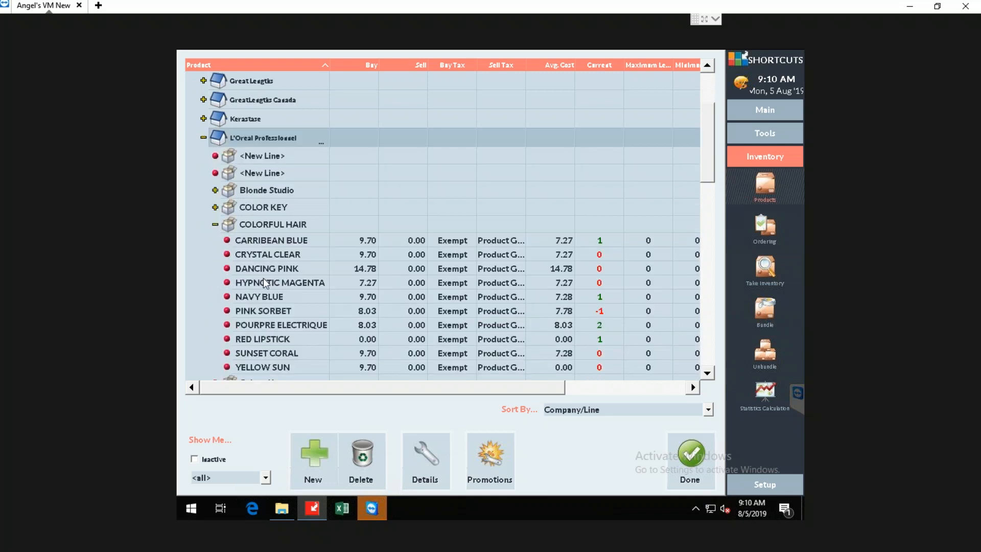
pyautogui.click(216, 207)
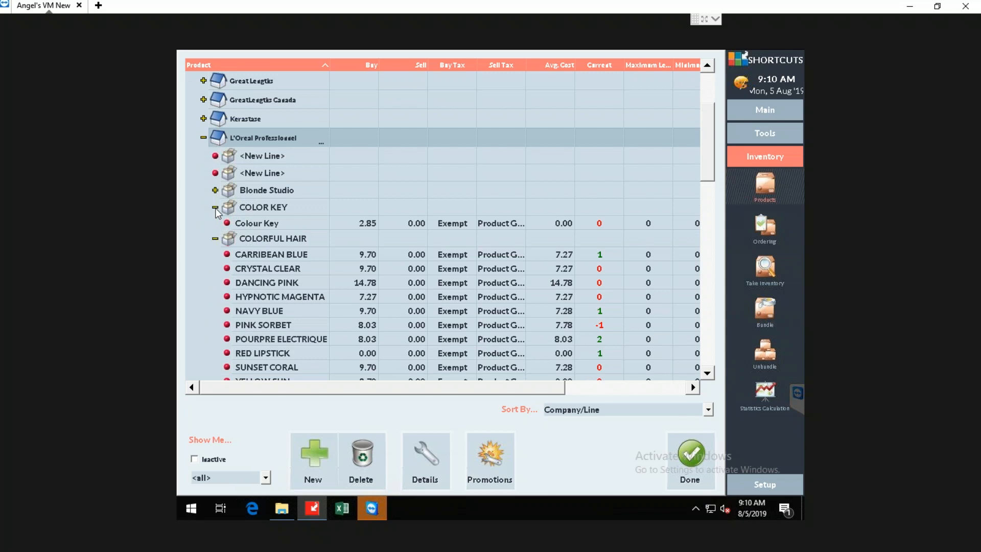
# Add the Retail property column to the product list and bring it into view.
pyautogui.moveTo(363, 388); pyautogui.dragTo(575, 395)
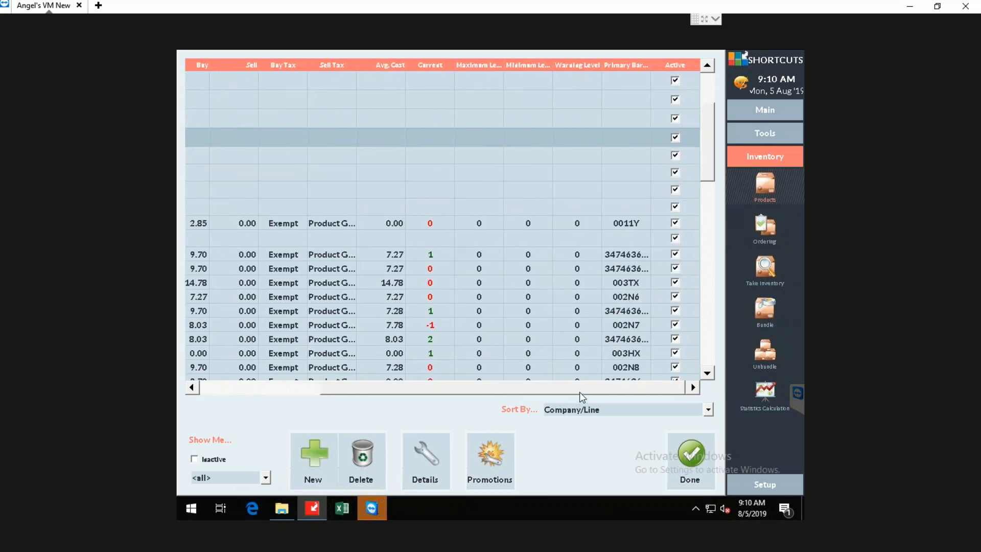
pyautogui.rightClick(628, 65)
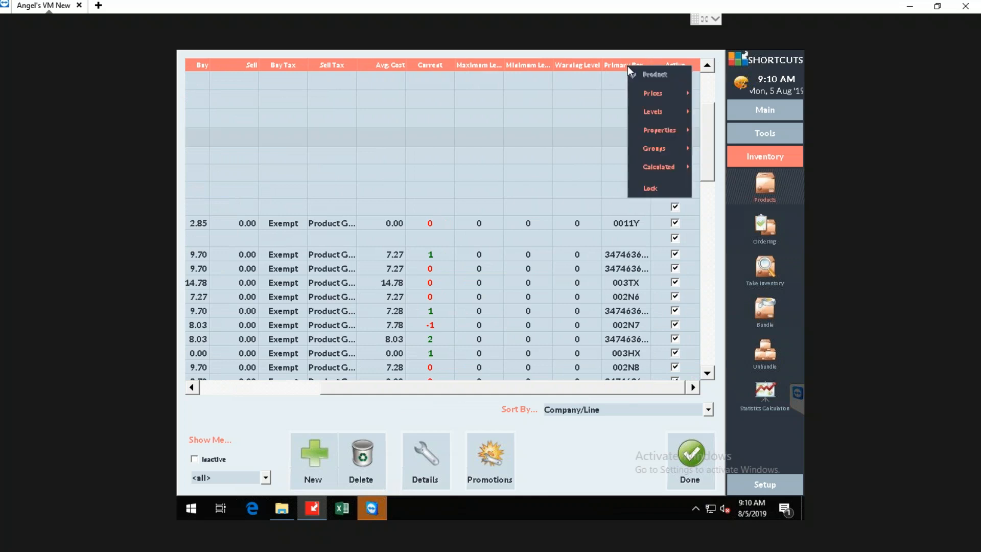
pyautogui.moveTo(655, 115)
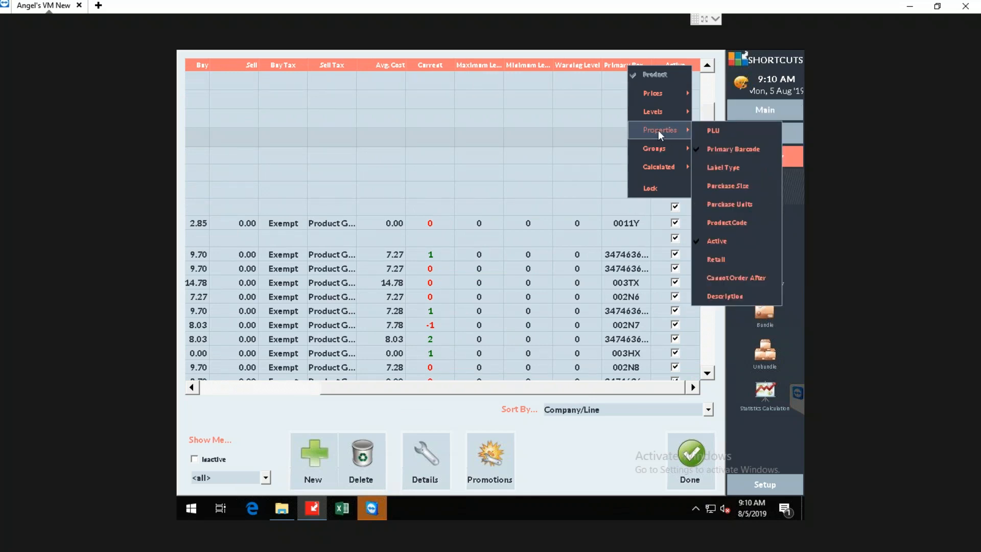
pyautogui.click(590, 66)
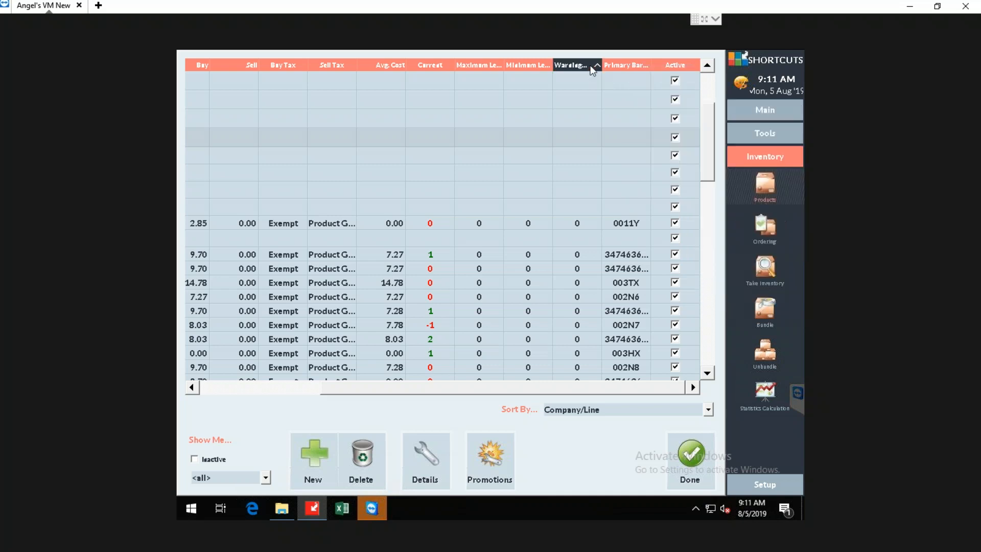
pyautogui.rightClick(590, 67)
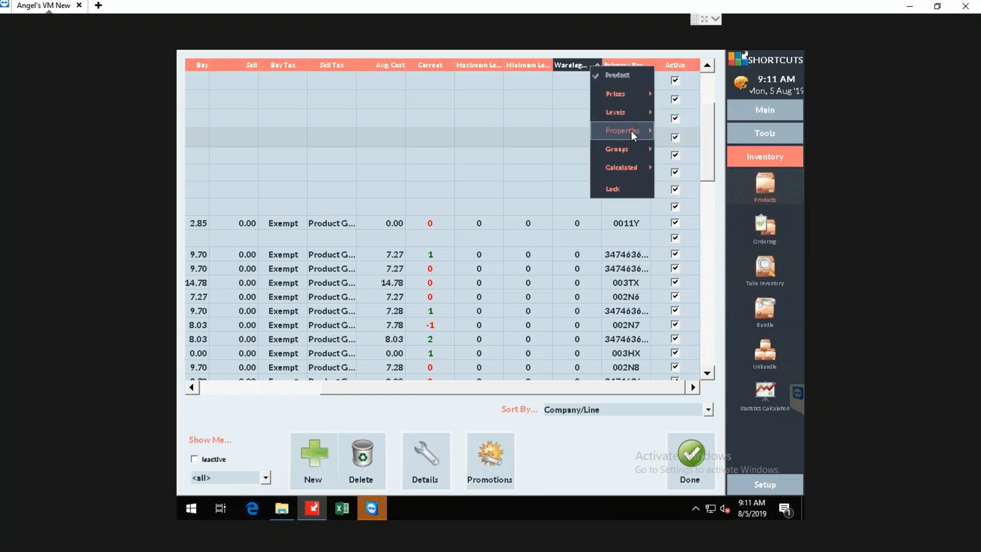
pyautogui.moveTo(631, 131)
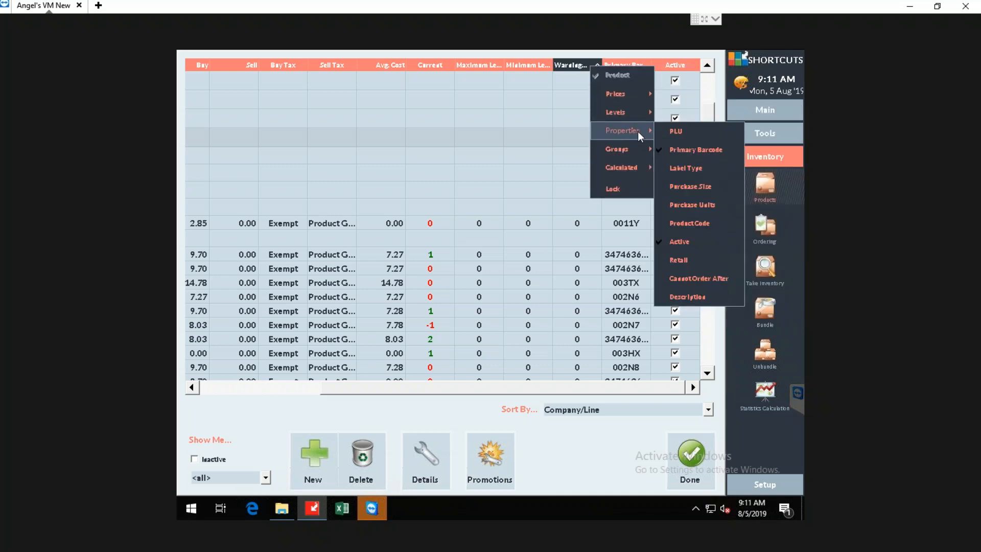
pyautogui.click(693, 265)
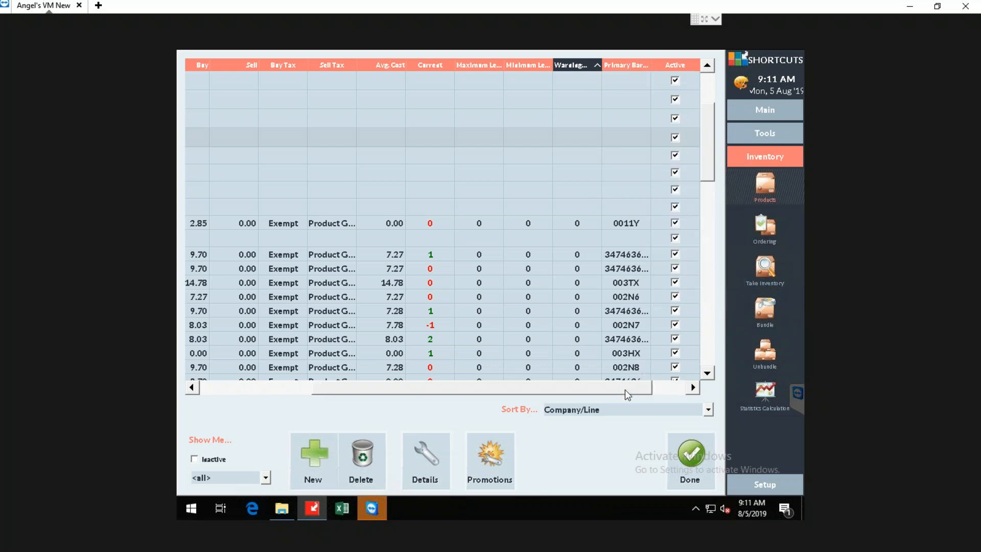
pyautogui.moveTo(624, 389); pyautogui.dragTo(681, 392)
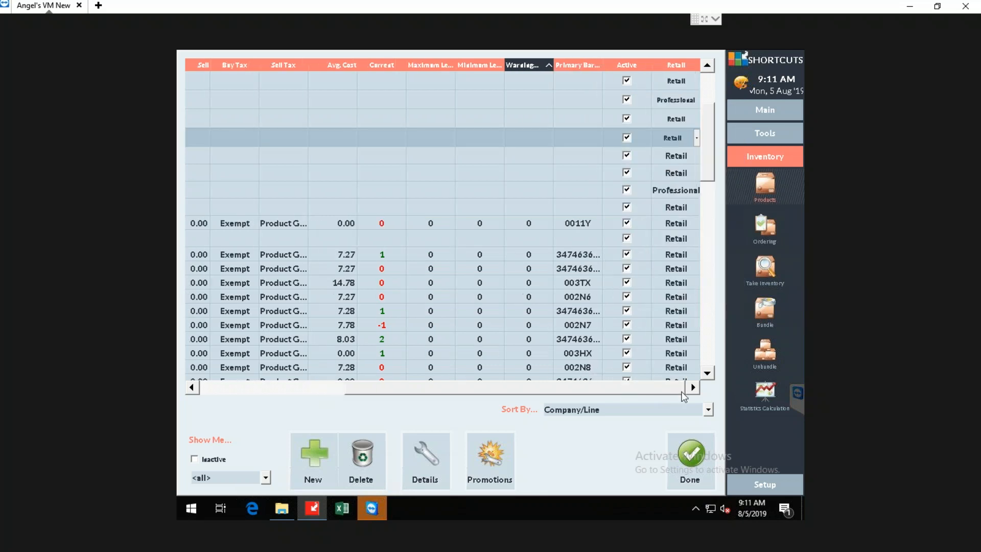
# Try the Professional product type on CRYSTAL CLEAR in the COLORFUL HAIR line and return it to Retail.
pyautogui.click(676, 239)
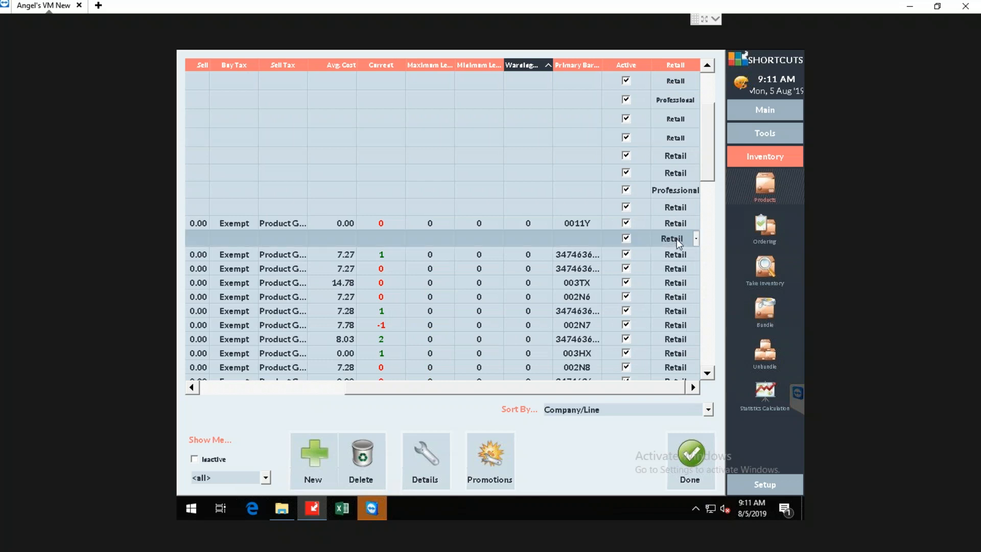
pyautogui.click(675, 272)
pyautogui.click(674, 270)
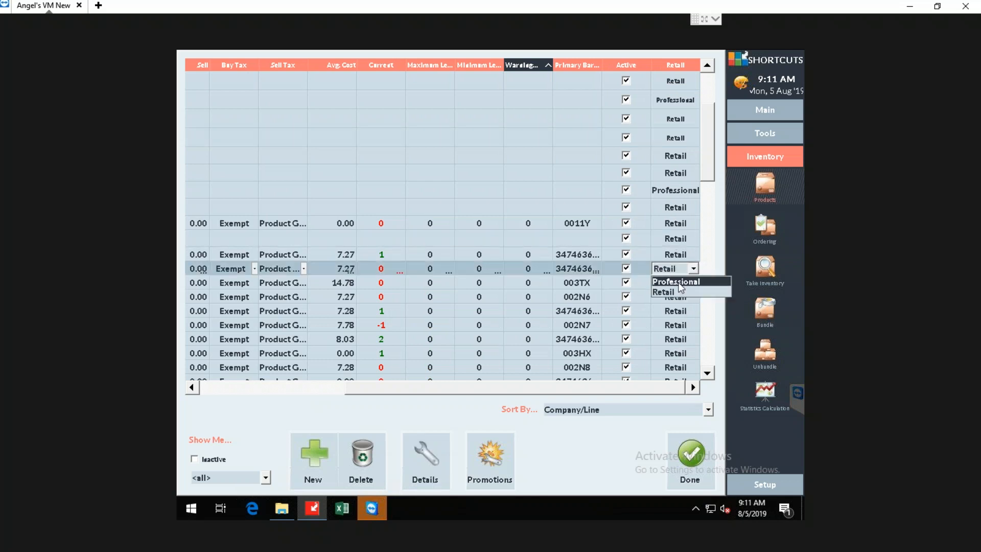
pyautogui.click(680, 283)
pyautogui.click(682, 269)
pyautogui.click(680, 291)
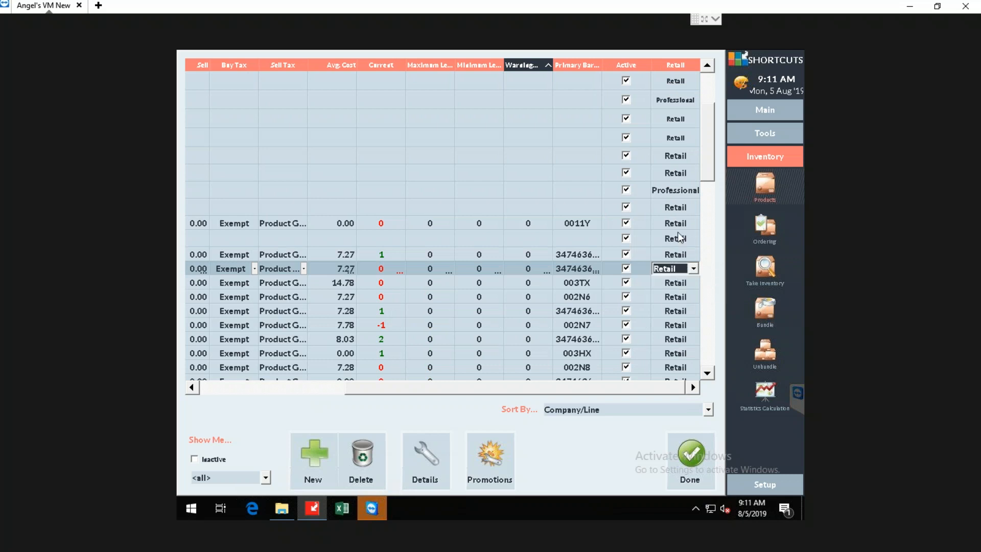
# Check the Retail column for Blonde Studio and the Professional/Retail options for L'Oreal Professionnel, leaving them unchanged.
pyautogui.click(673, 193)
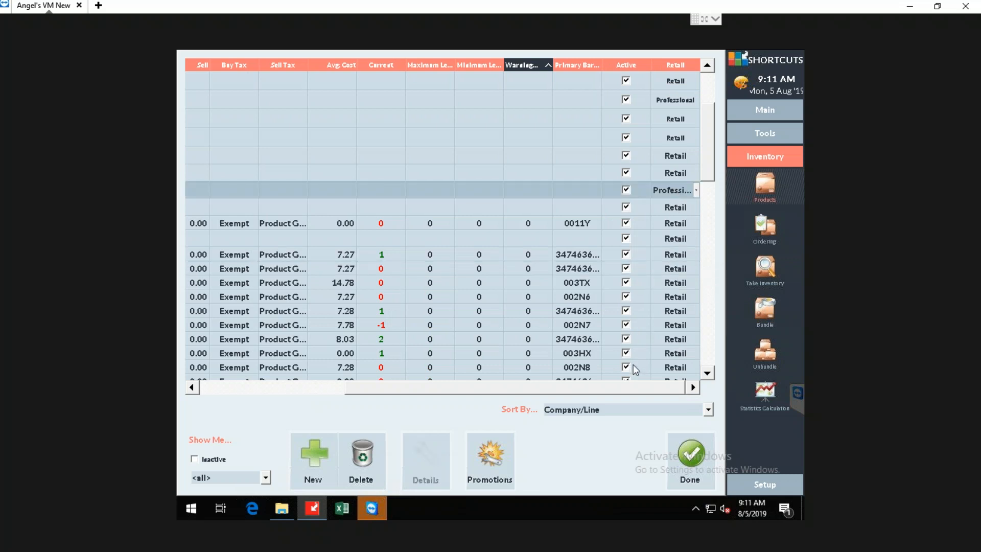
pyautogui.moveTo(643, 394)
pyautogui.mouseDown()
pyautogui.moveTo(444, 391)
pyautogui.moveTo(656, 387)
pyautogui.mouseUp()
pyautogui.click(253, 143)
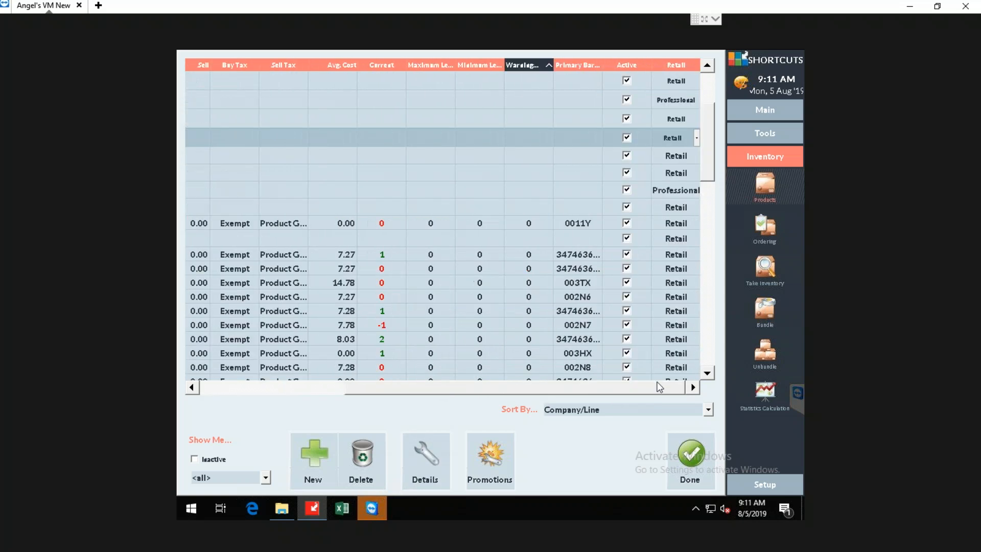
pyautogui.click(696, 138)
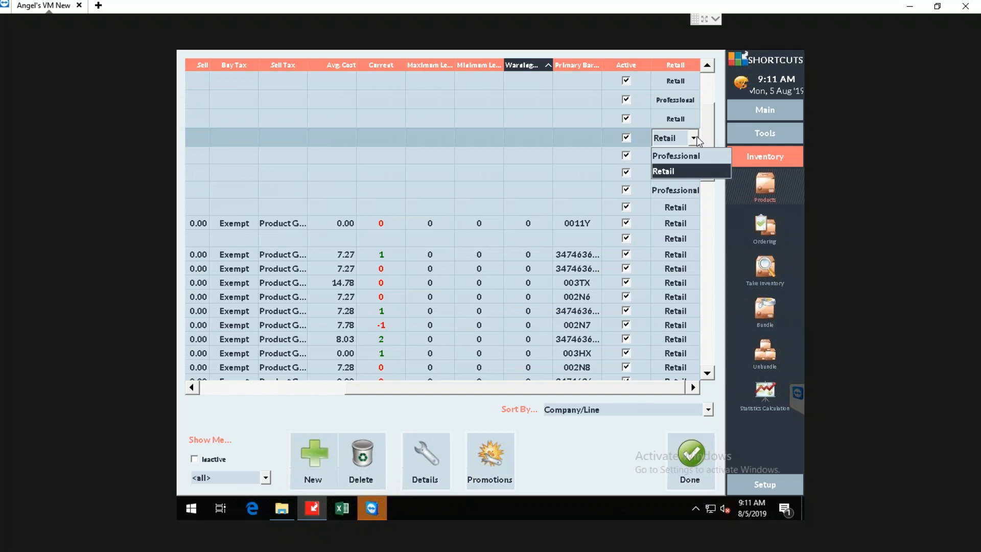
pyautogui.click(696, 137)
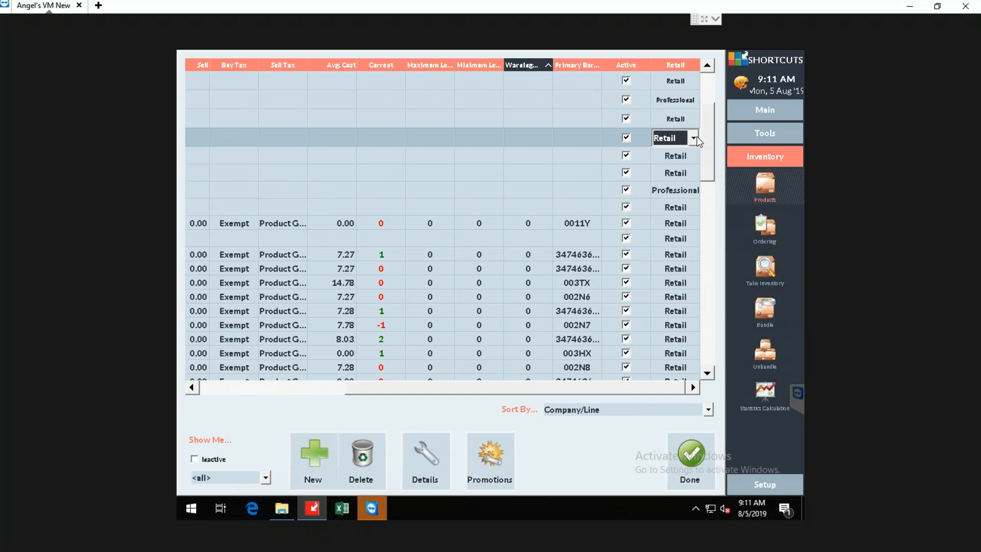
pyautogui.moveTo(606, 388); pyautogui.dragTo(436, 393)
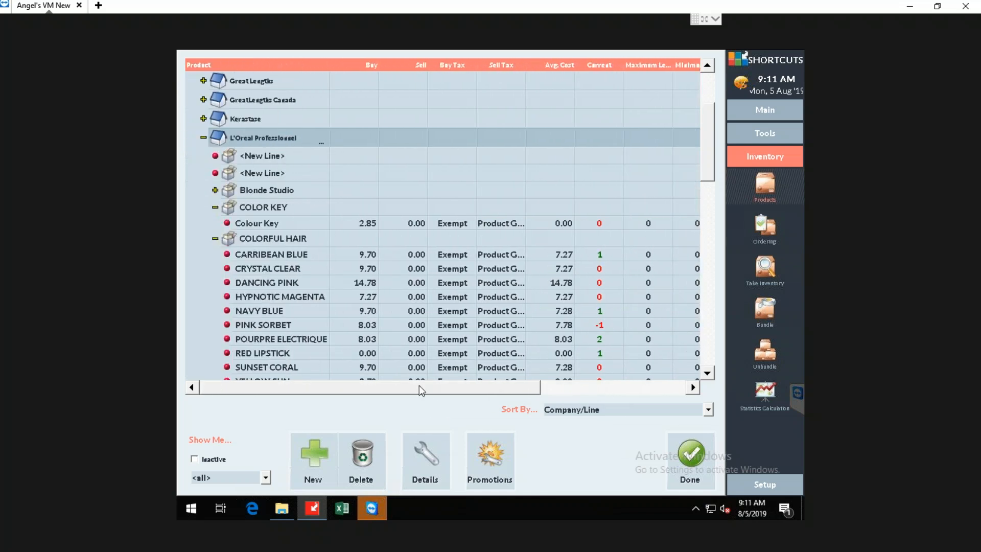
# View the product list sorted by Supplier and return the sorting to Company/Line.
pyautogui.click(617, 410)
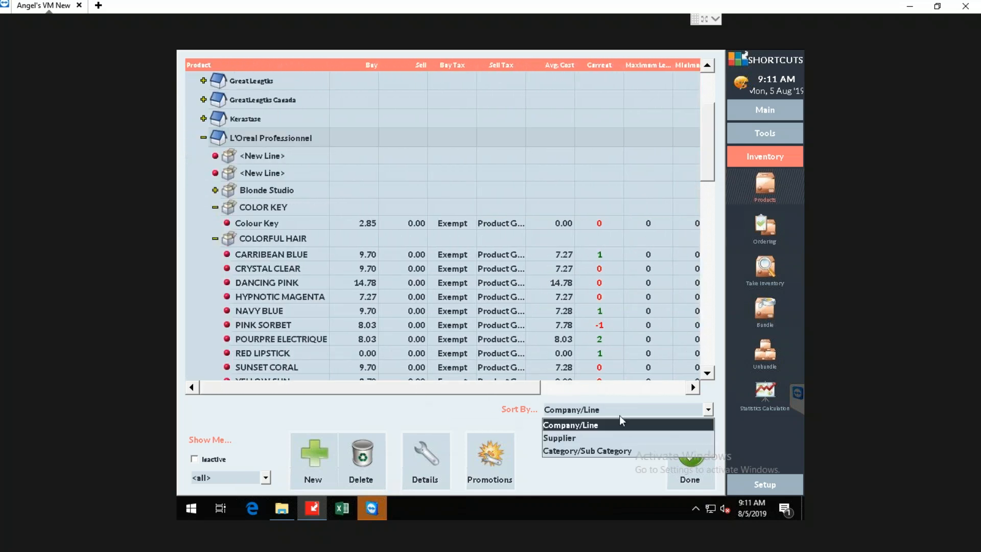
pyautogui.click(621, 439)
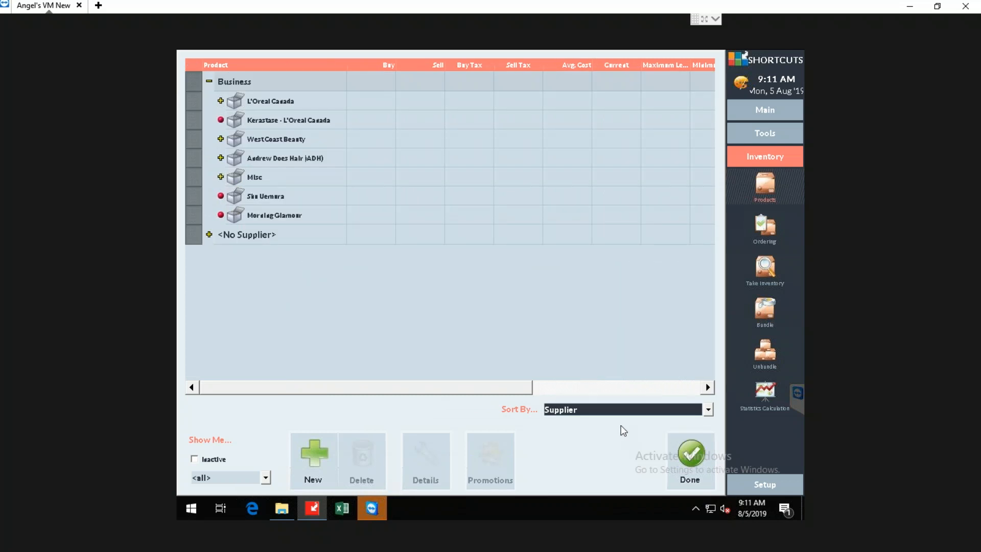
pyautogui.click(630, 410)
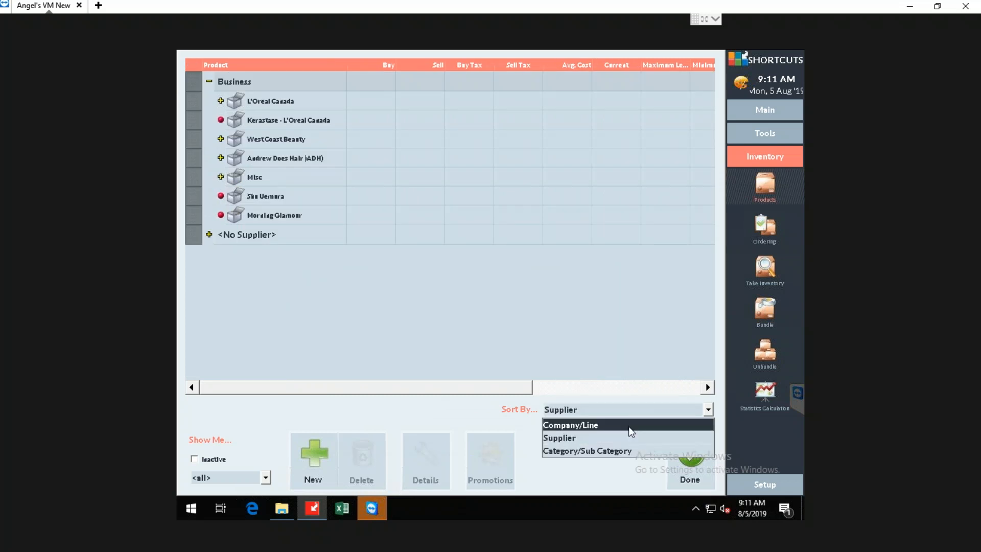
pyautogui.click(628, 427)
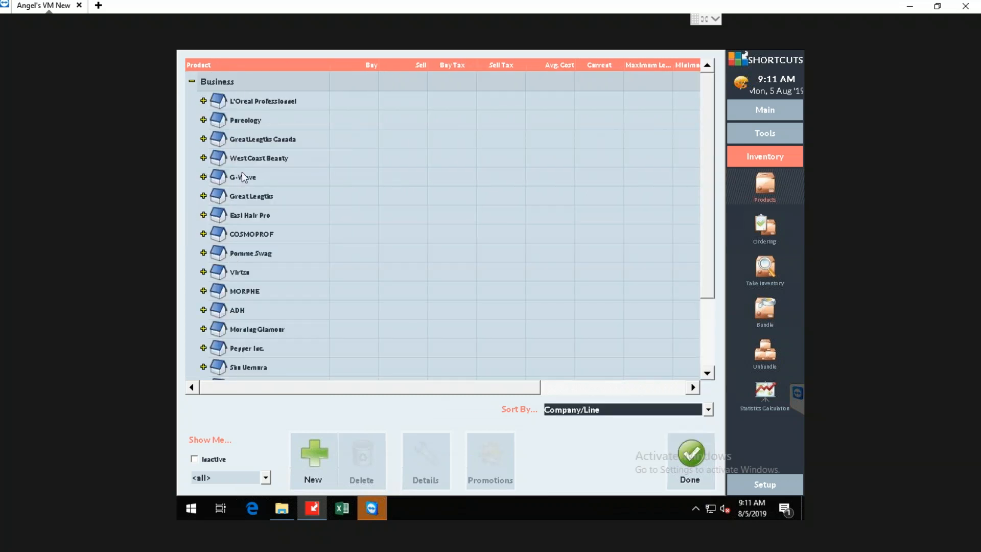
# Order the companies alphabetically by product name and expand L'Oreal Professionnel.
pyautogui.click(275, 67)
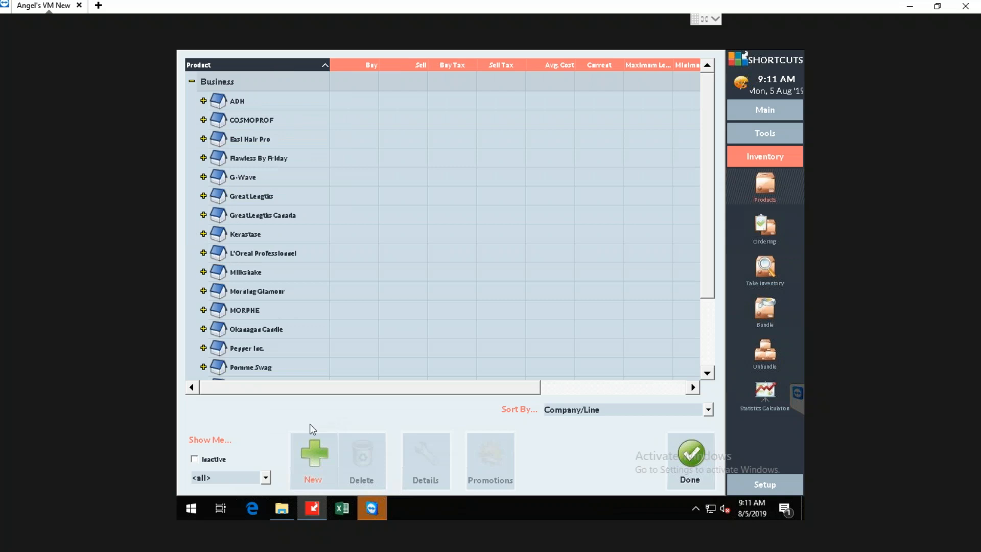
pyautogui.click(260, 254)
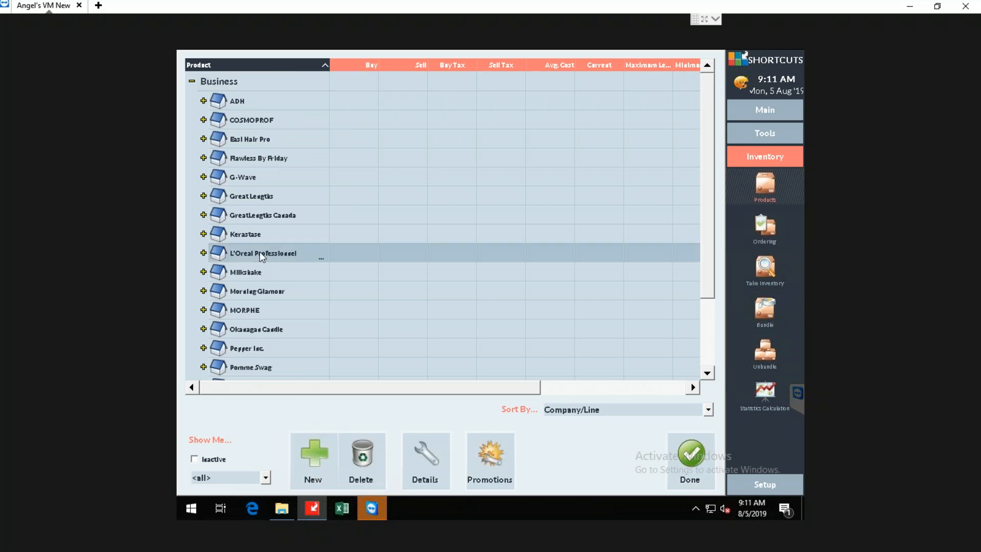
pyautogui.click(203, 253)
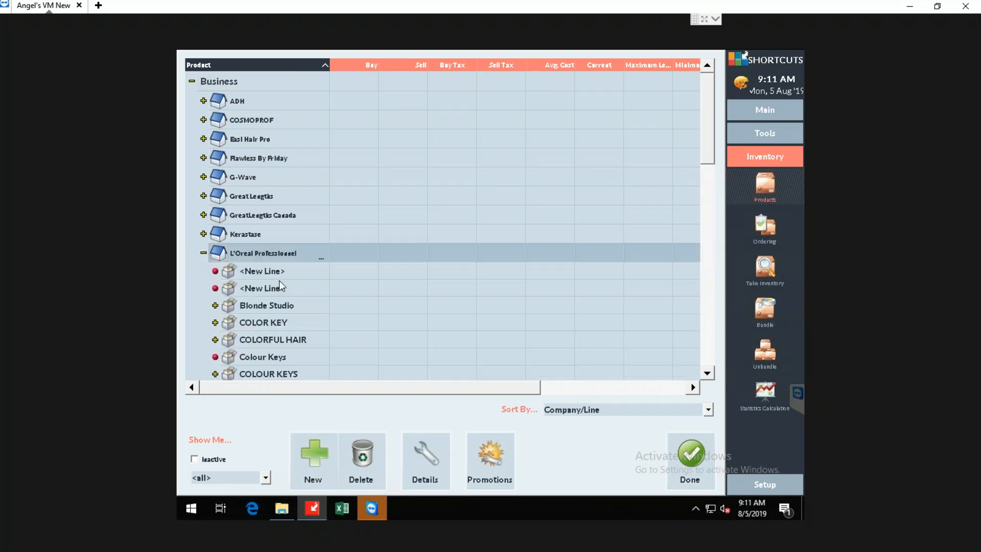
# Delete both empty <New Line> entries under L'Oreal Professionnel and confirm each deletion.
pyautogui.click(287, 308)
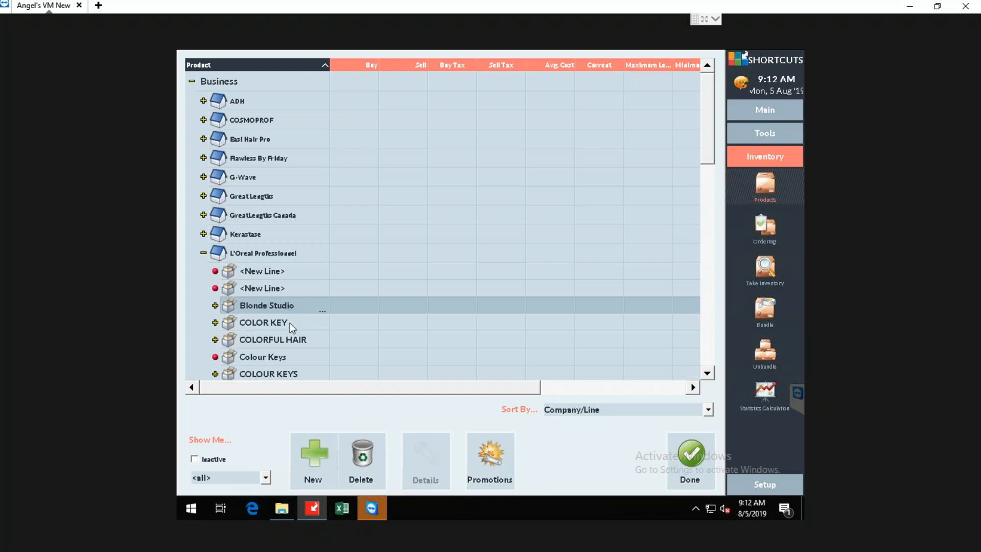
pyautogui.click(280, 288)
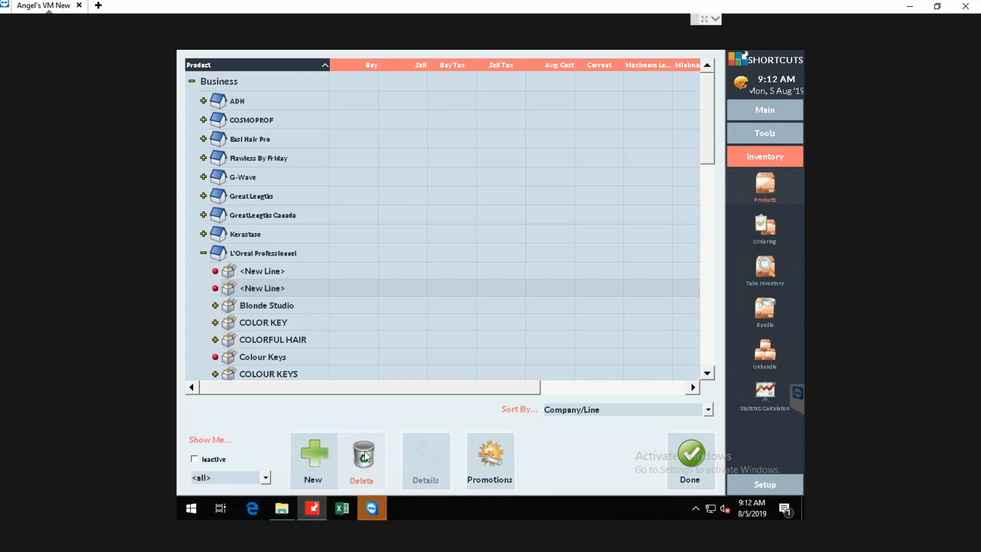
pyautogui.click(362, 460)
pyautogui.click(588, 279)
pyautogui.click(281, 272)
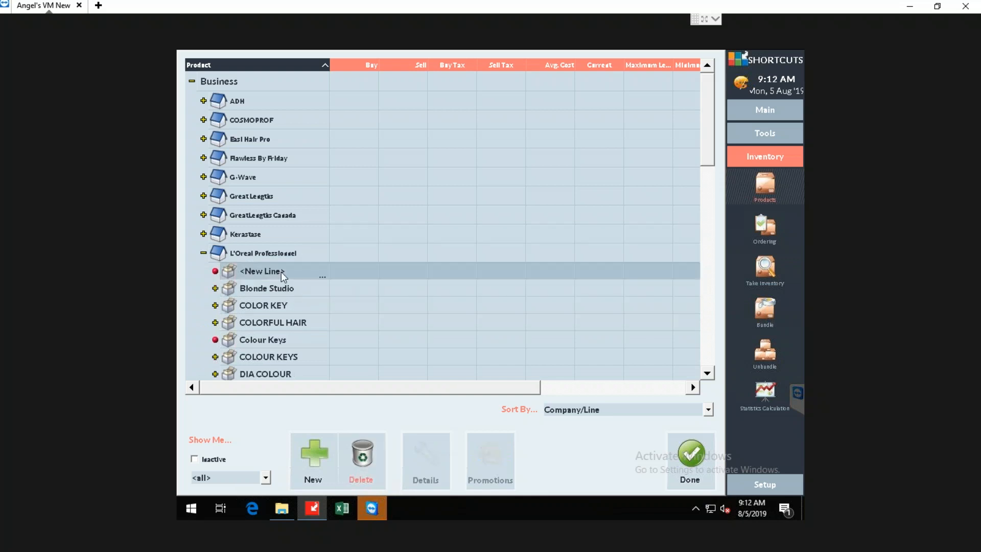
pyautogui.click(361, 457)
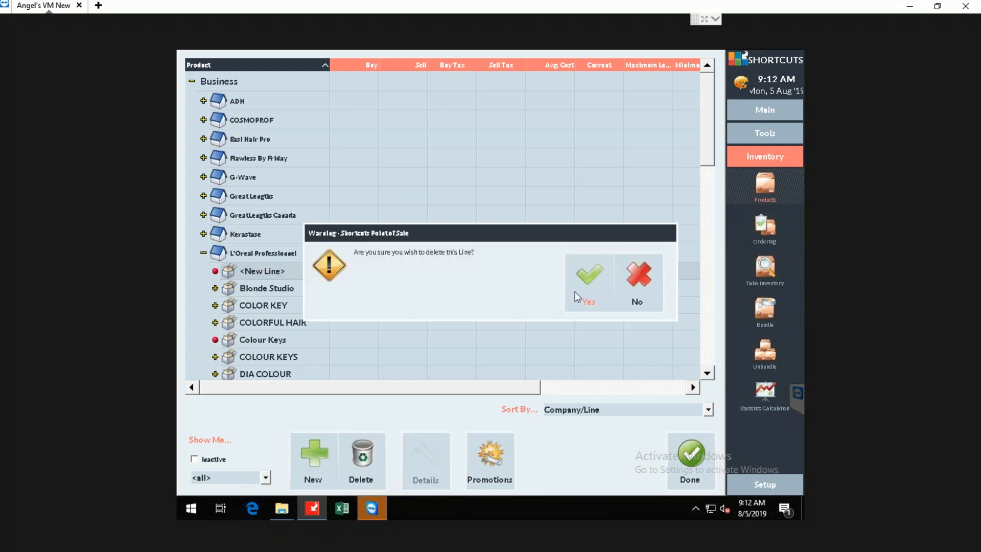
pyautogui.click(586, 285)
# Expand the Blonde Studio line under L'Oreal Professionnel and look through its products.
pyautogui.click(215, 271)
pyautogui.click(247, 287)
pyautogui.scroll(-1, 298, 345)
pyautogui.scroll(-2, 289, 323)
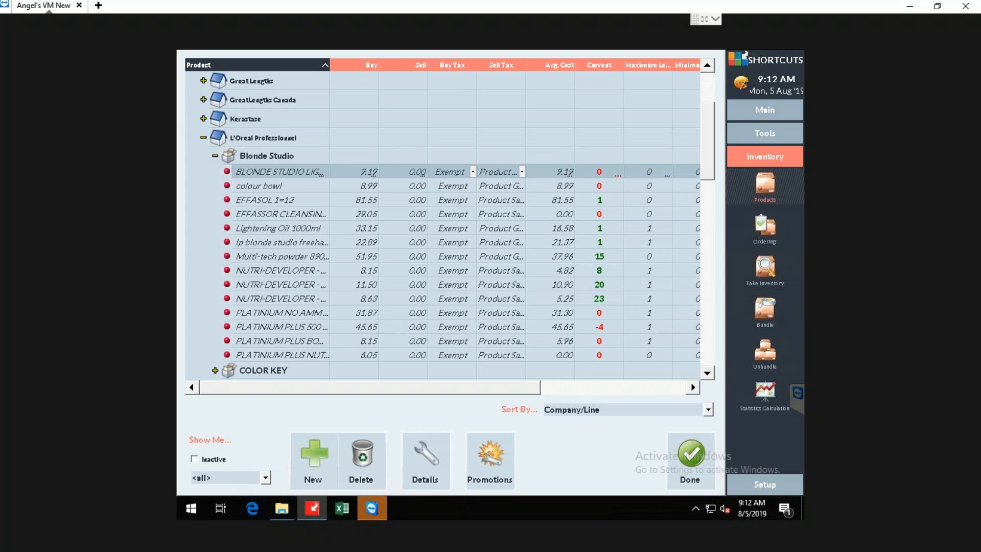
# Switch to the PowerPoint presentation and start the slide show at the "Adding a Supplier, Company & Line" slide.
pyautogui.click(911, 7)
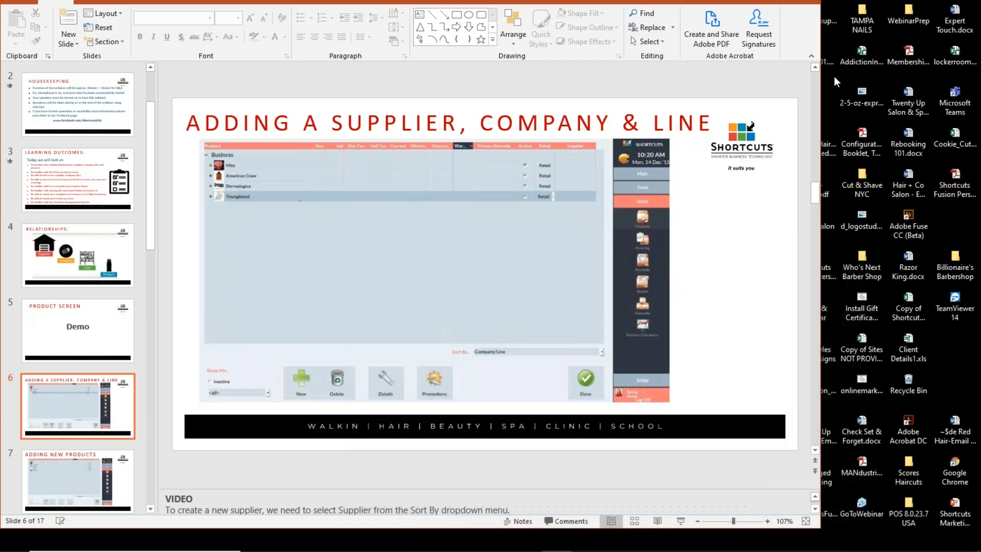
pyautogui.click(358, 207)
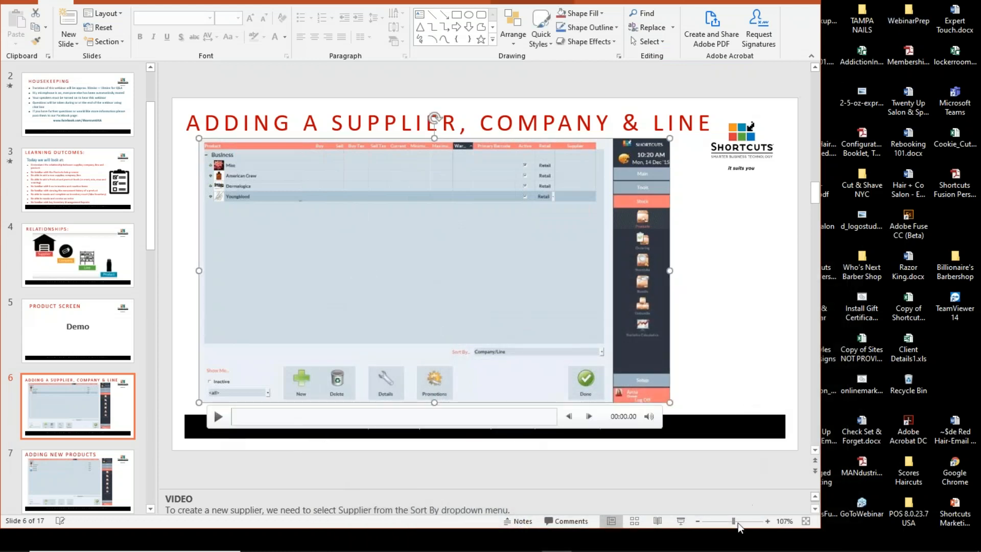
pyautogui.click(681, 520)
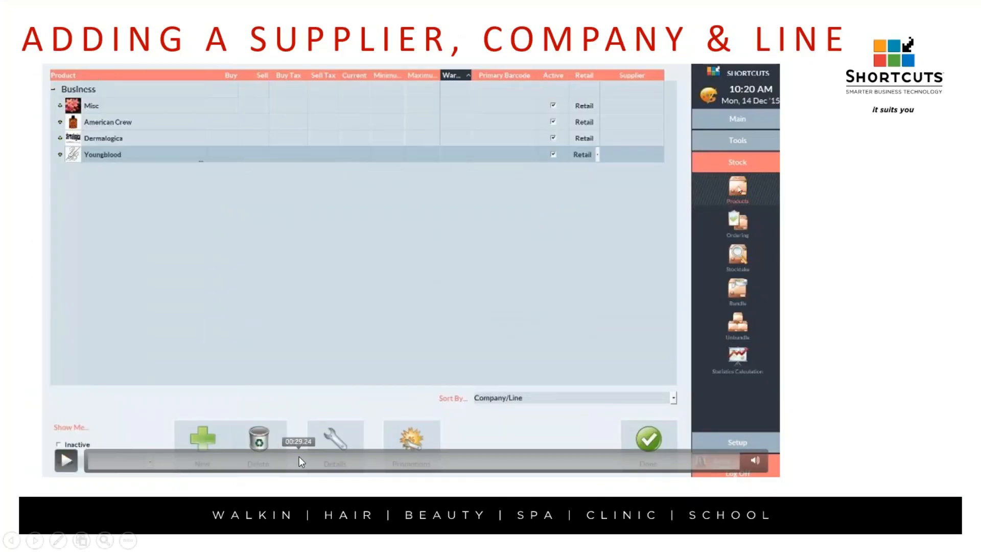
# Skip ahead in the slide's embedded video to about 01:08 and play it from there.
pyautogui.click(299, 461)
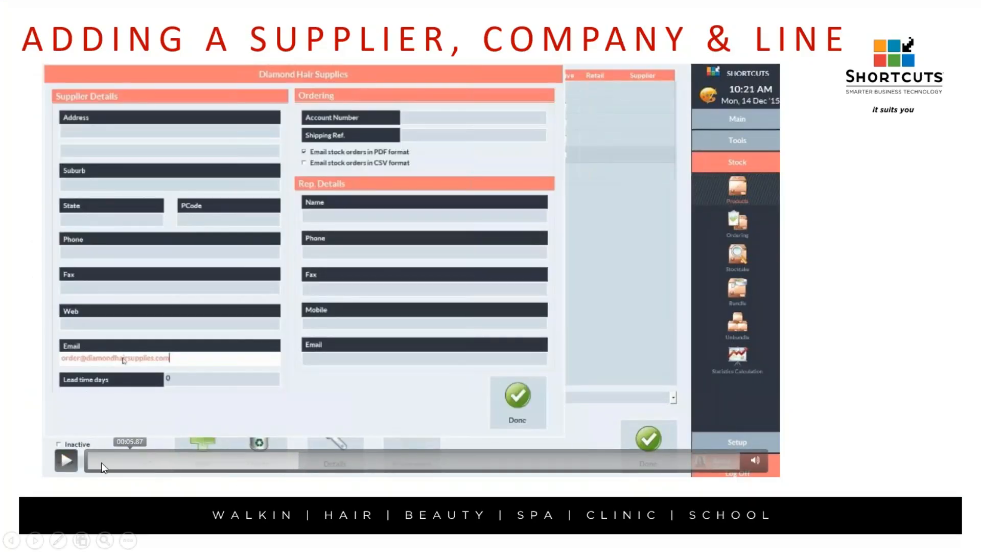
pyautogui.click(583, 464)
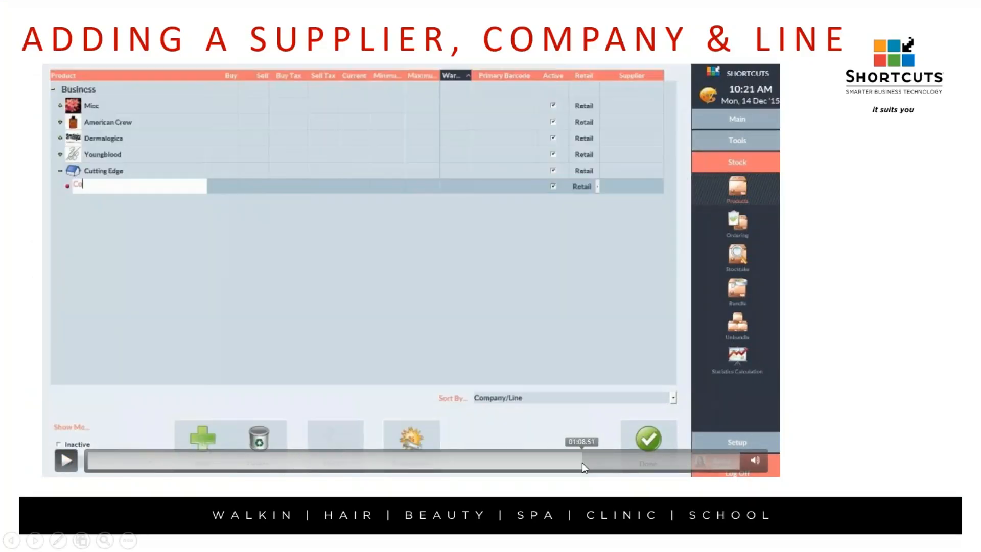
pyautogui.click(66, 460)
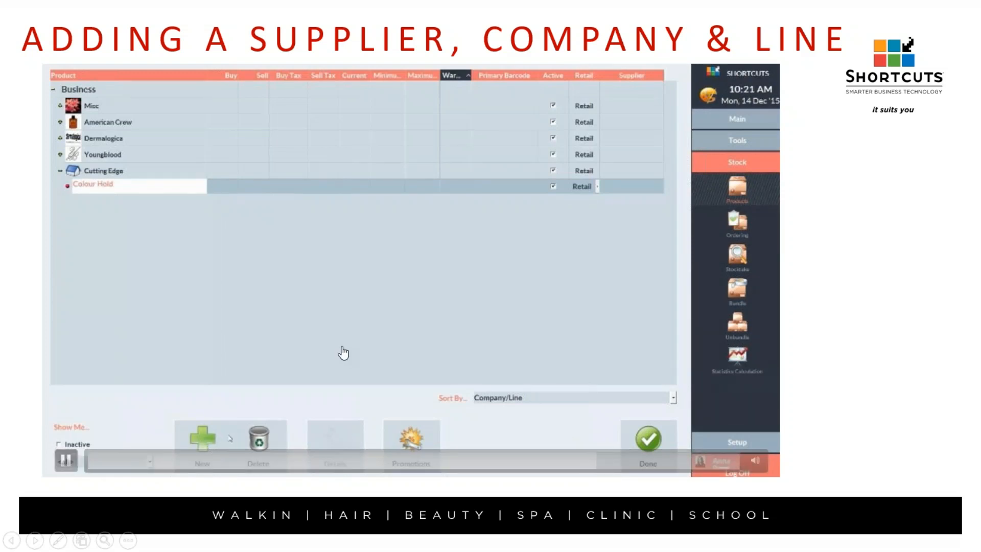
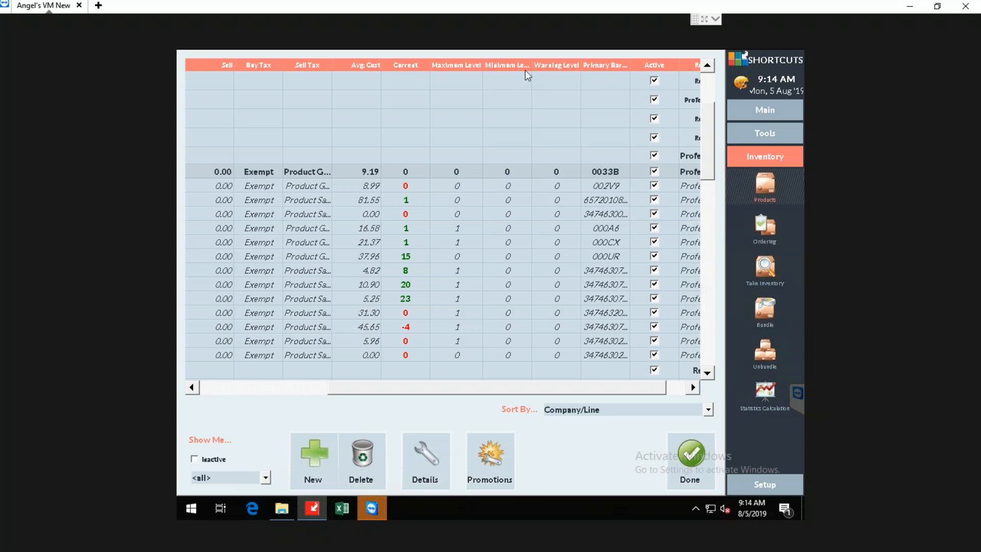
# Adjust the level column widths and set the current stock of the first Blonde Studio product to 9.
pyautogui.moveTo(529, 66); pyautogui.dragTo(557, 66)
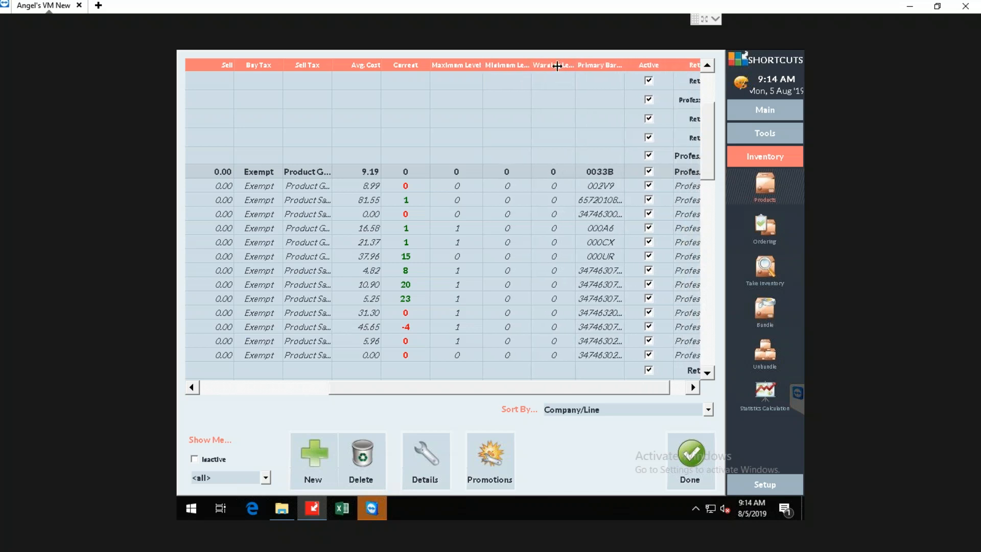
pyautogui.click(414, 172)
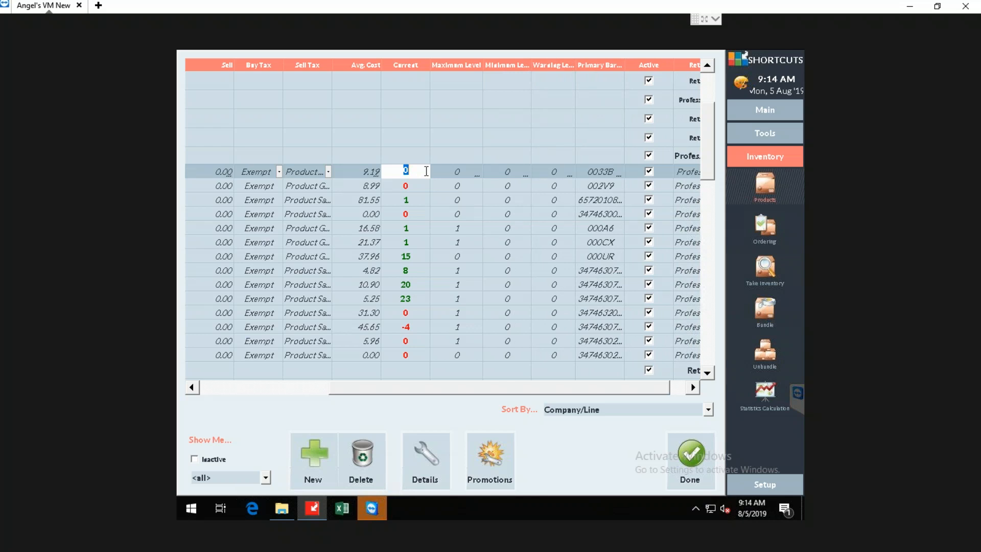
pyautogui.write('9')
pyautogui.click(460, 173)
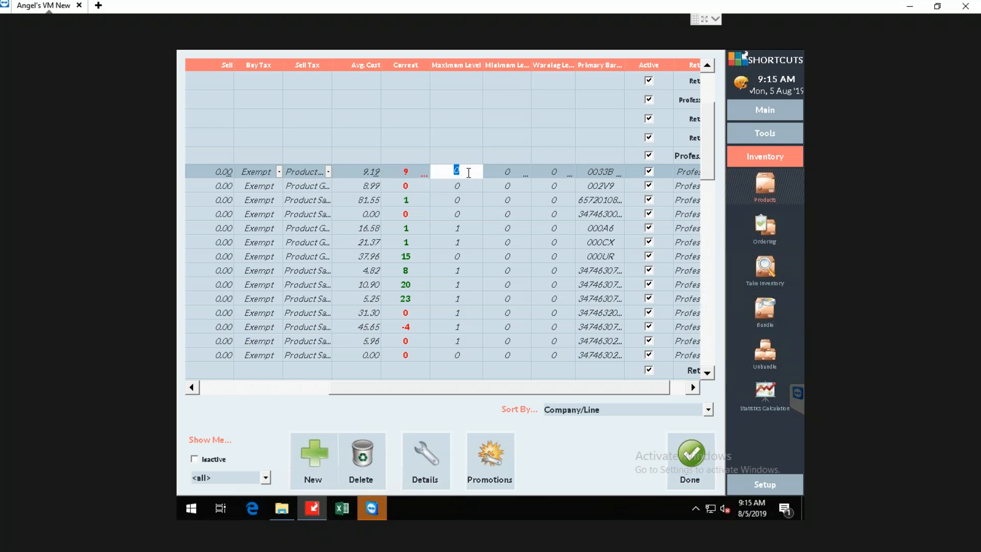
# Go over the maximum and minimum level fields of the first Blonde Studio product.
pyautogui.click(505, 172)
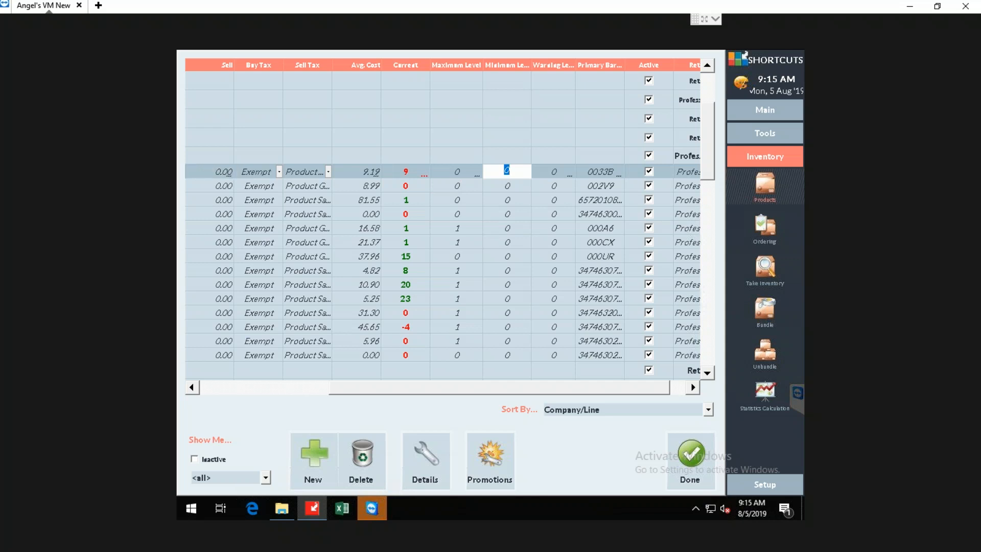
pyautogui.click(461, 174)
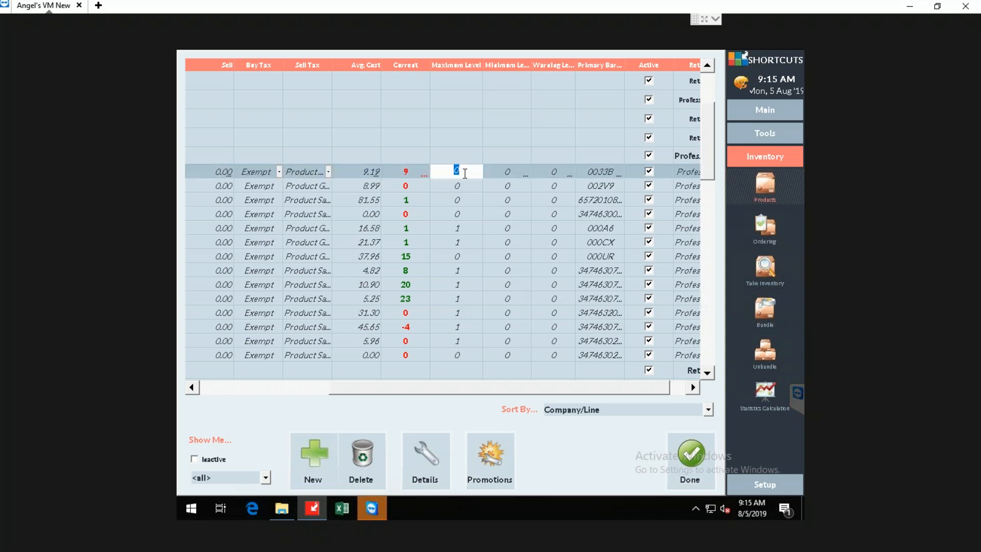
pyautogui.click(504, 170)
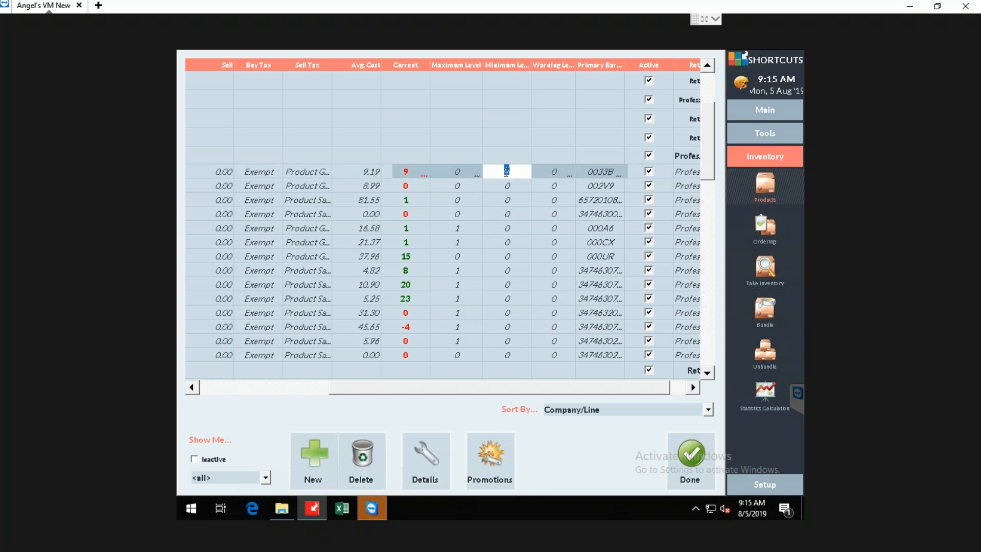
pyautogui.click(462, 173)
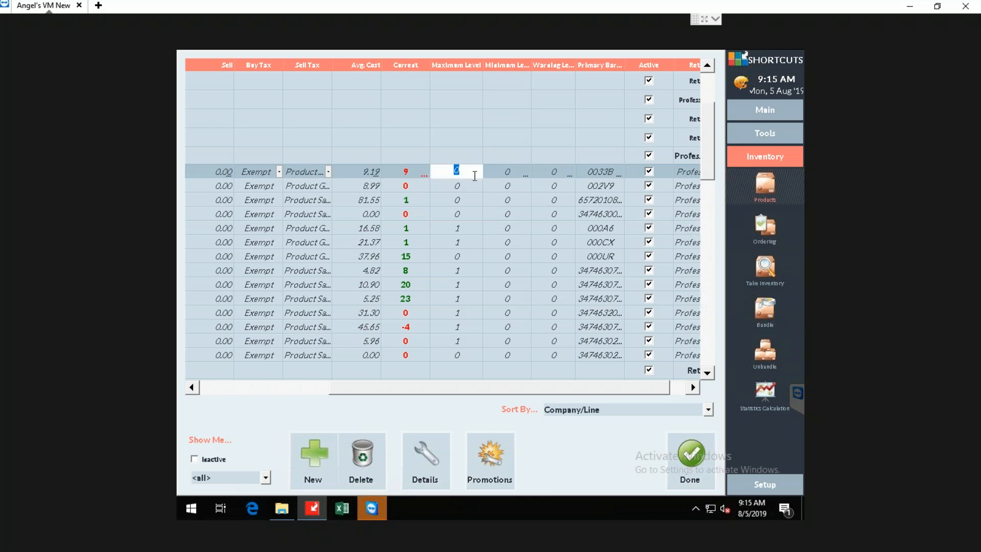
pyautogui.click(517, 173)
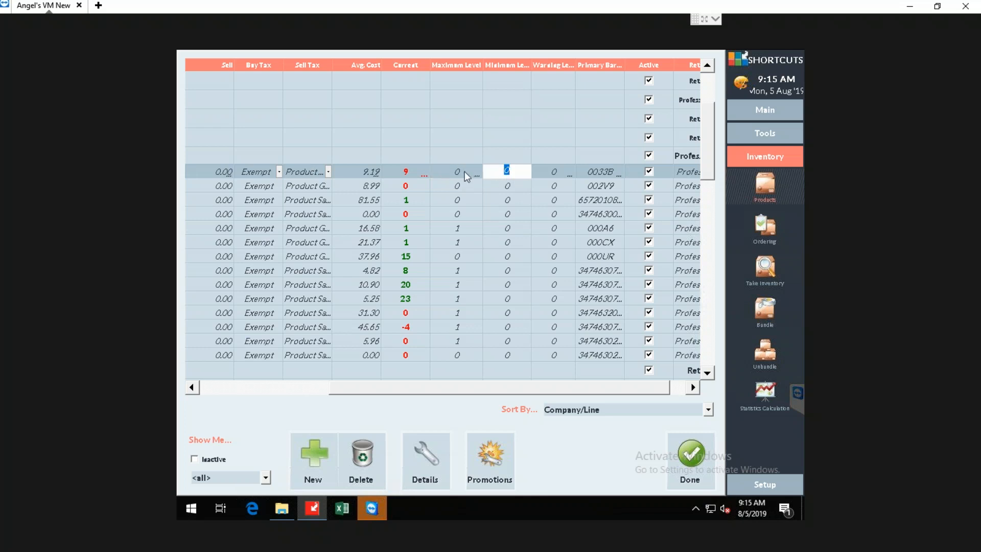
pyautogui.click(464, 171)
pyautogui.click(512, 173)
# Set the first Blonde Studio product's maximum level to 10, minimum level to 3 and warning level to 1.
pyautogui.click(468, 173)
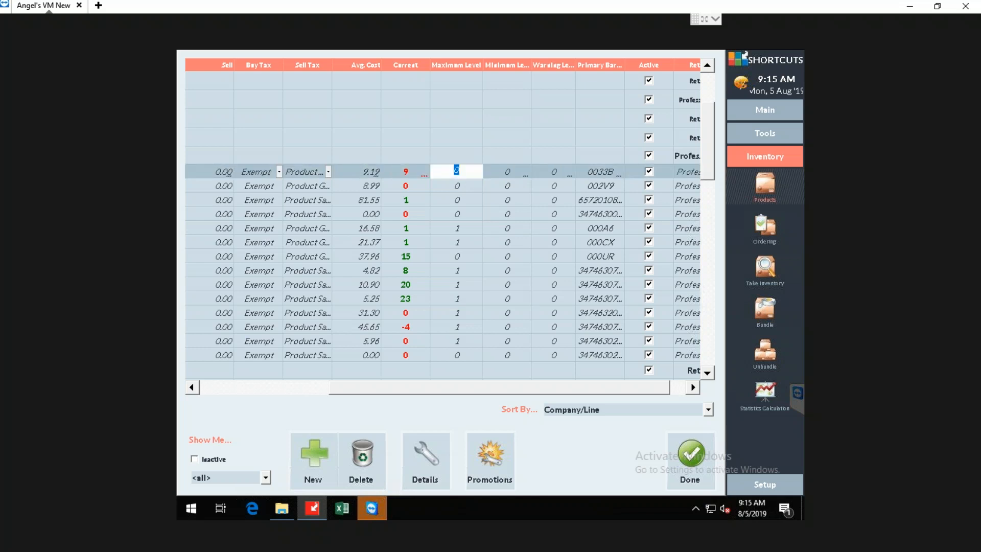
pyautogui.write('10')
pyautogui.click(512, 174)
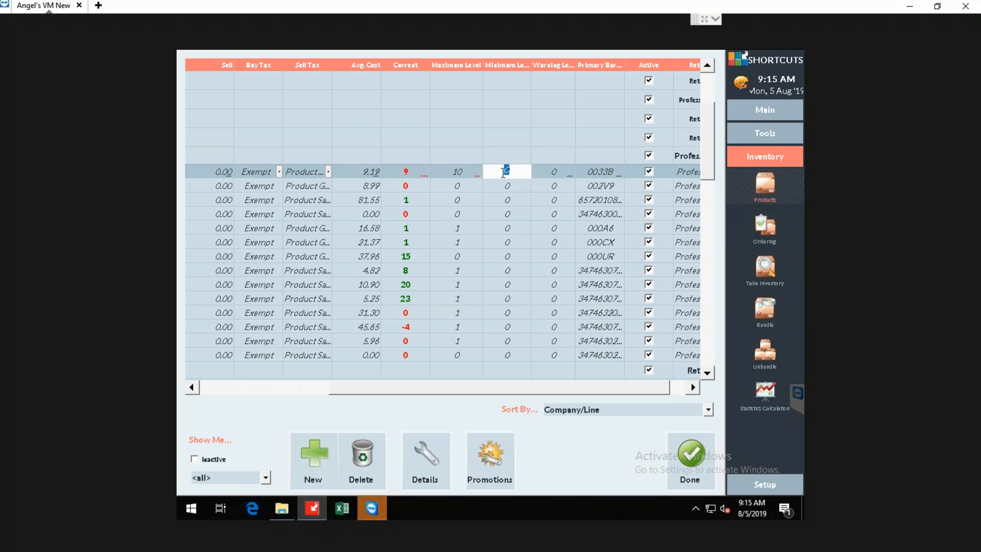
pyautogui.write('3')
pyautogui.click(554, 172)
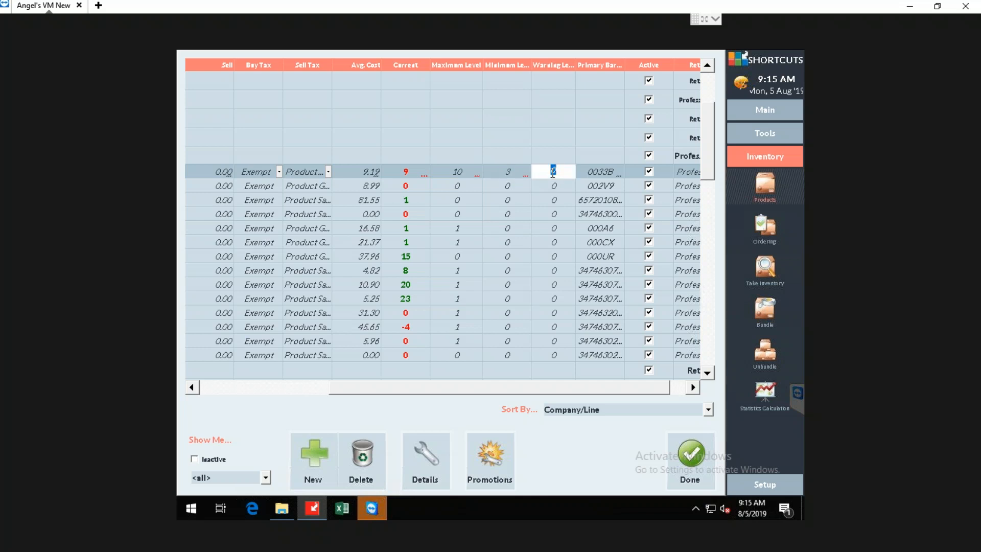
pyautogui.write('1')
# Compare the first Blonde Studio product's current stock with its maximum and minimum levels.
pyautogui.click(418, 172)
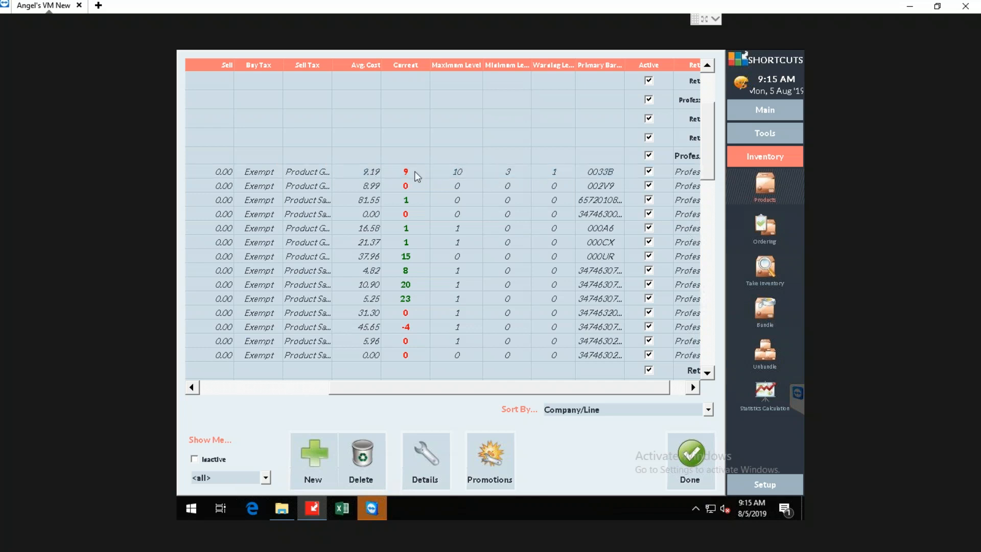
pyautogui.click(459, 170)
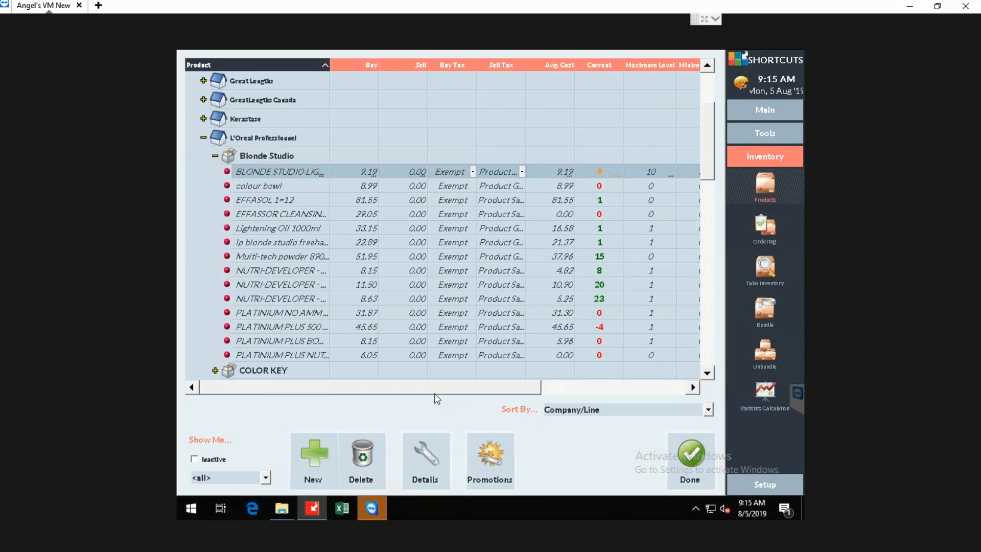
pyautogui.moveTo(452, 392); pyautogui.dragTo(538, 389)
pyautogui.click(525, 172)
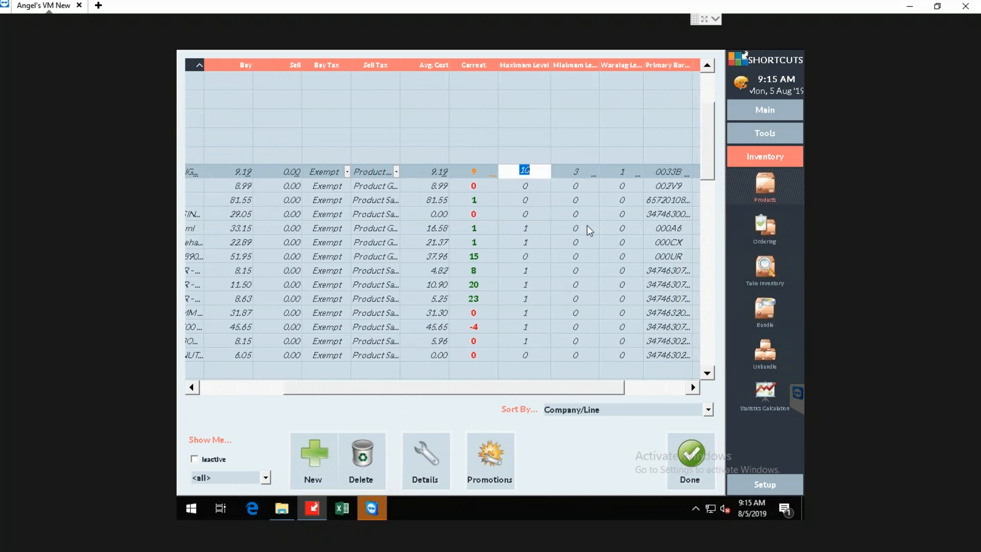
pyautogui.click(480, 173)
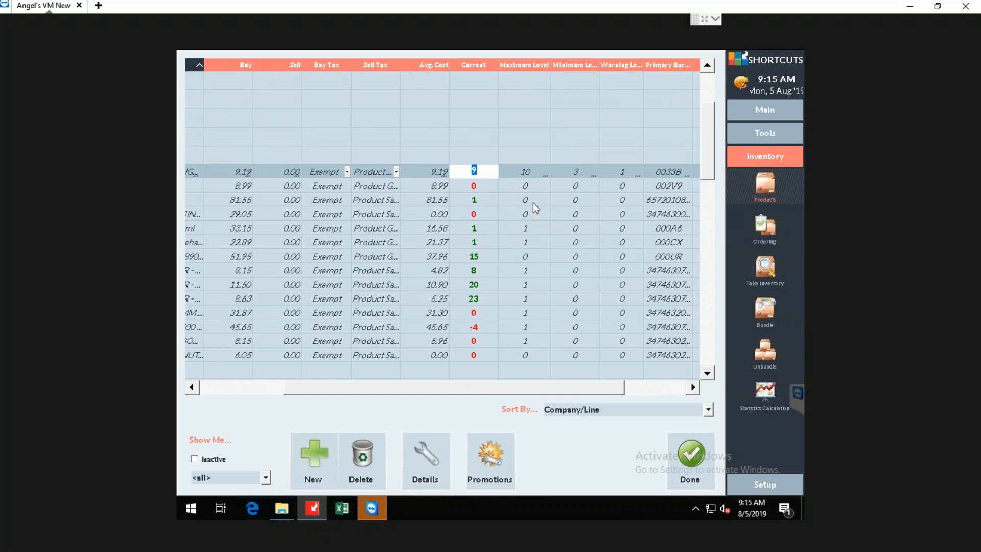
pyautogui.click(581, 171)
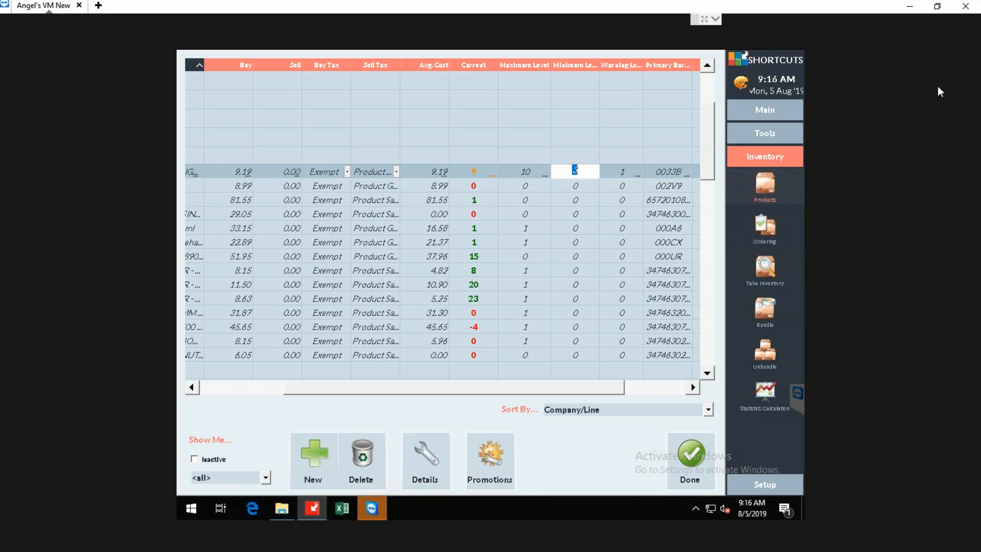
pyautogui.click(477, 171)
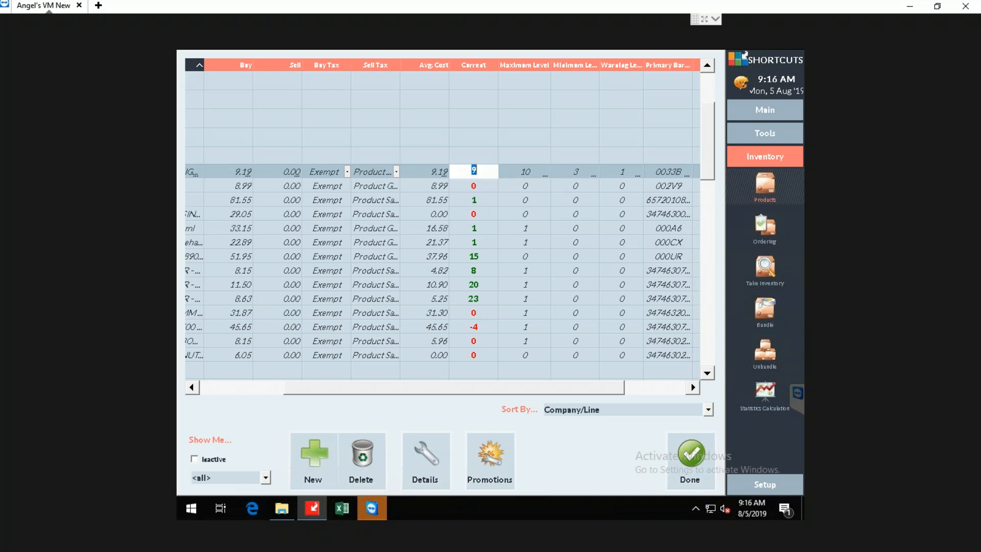
pyautogui.click(581, 173)
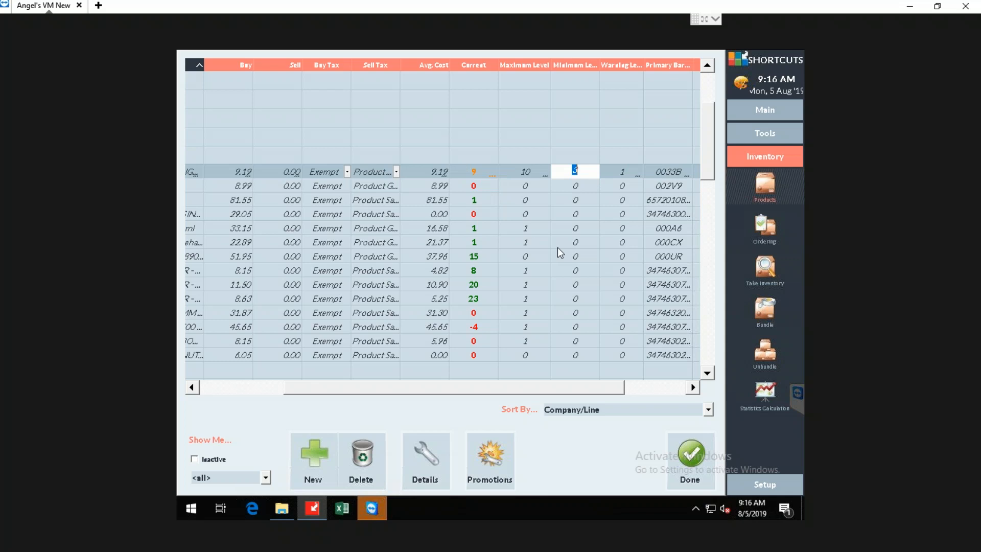
pyautogui.click(478, 174)
pyautogui.click(527, 173)
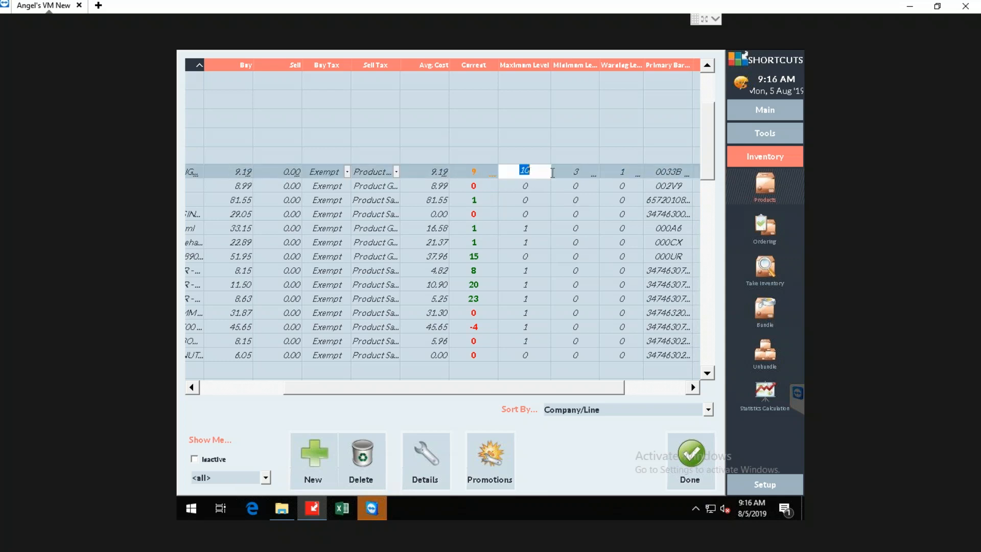
# Set the first Blonde Studio product's minimum level to 0.
pyautogui.click(572, 174)
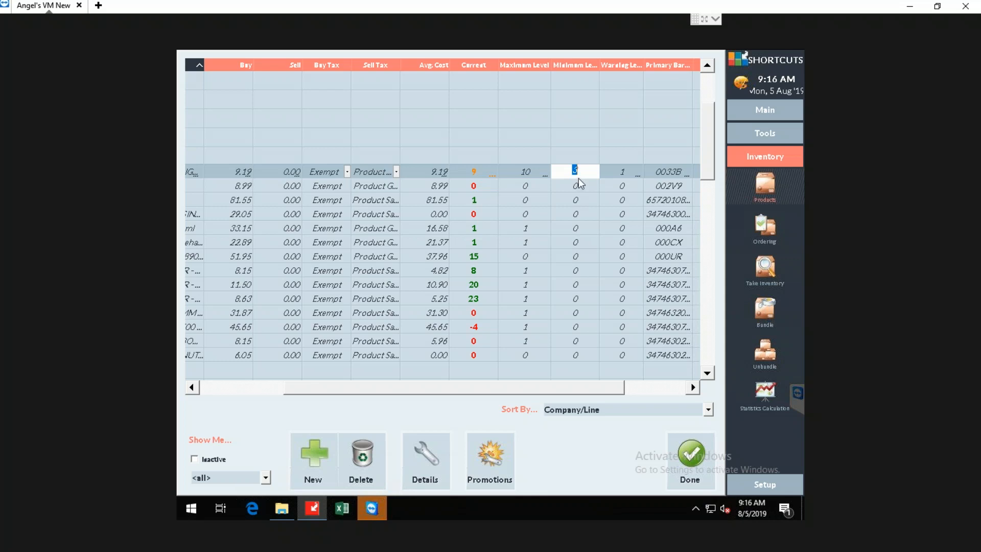
pyautogui.write('0')
pyautogui.press('Return')
pyautogui.click(529, 176)
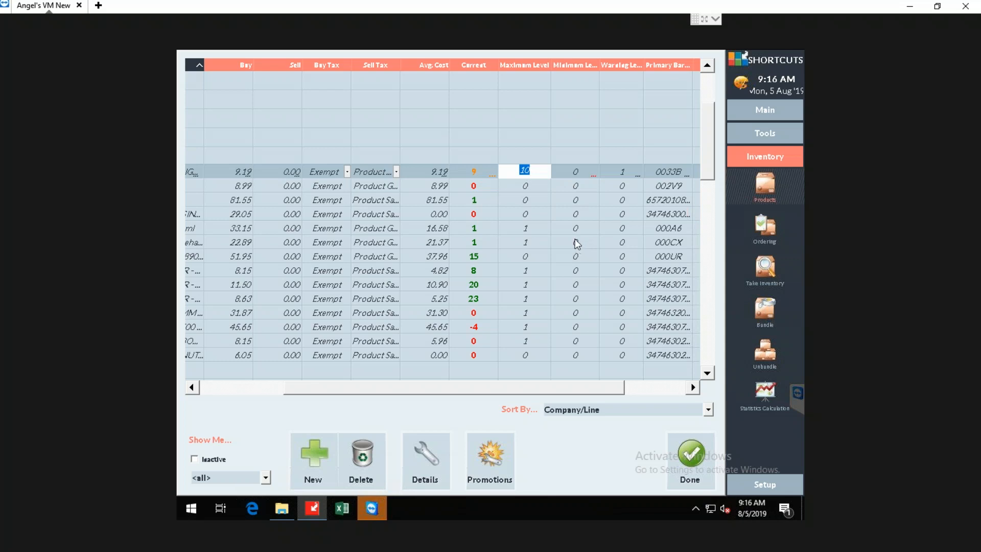
pyautogui.click(668, 172)
pyautogui.moveTo(600, 389); pyautogui.dragTo(637, 388)
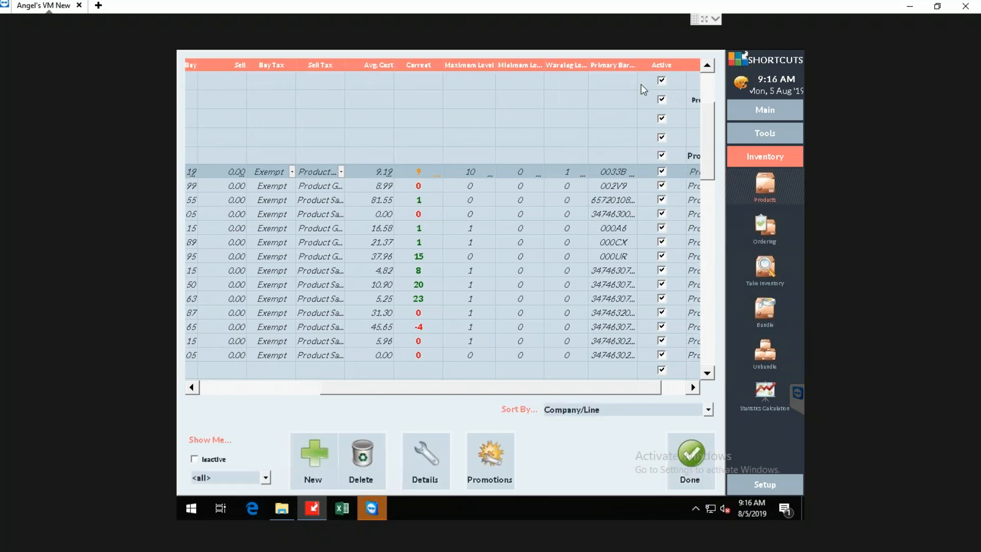
pyautogui.moveTo(639, 63)
pyautogui.mouseDown()
pyautogui.moveTo(663, 63)
pyautogui.moveTo(647, 63)
pyautogui.mouseUp()
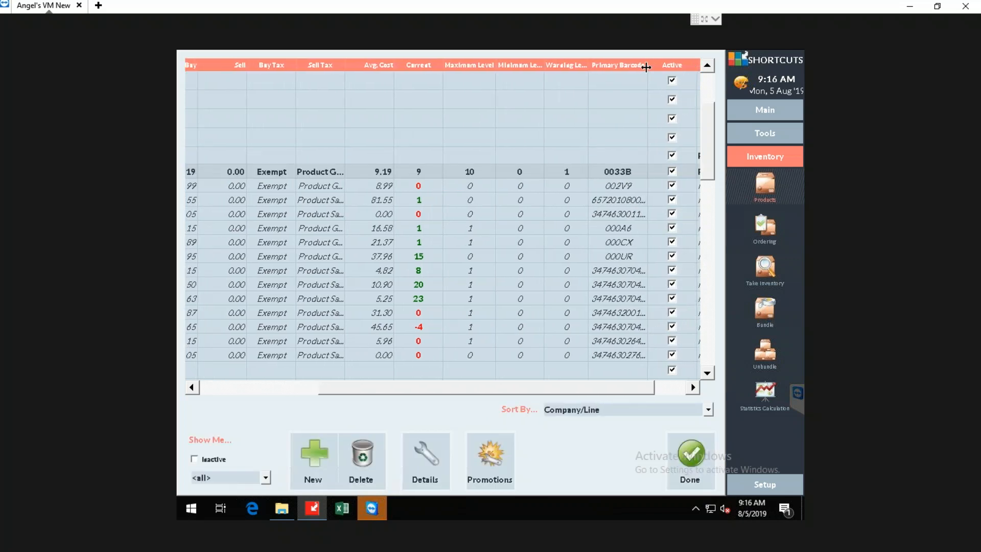
pyautogui.click(622, 173)
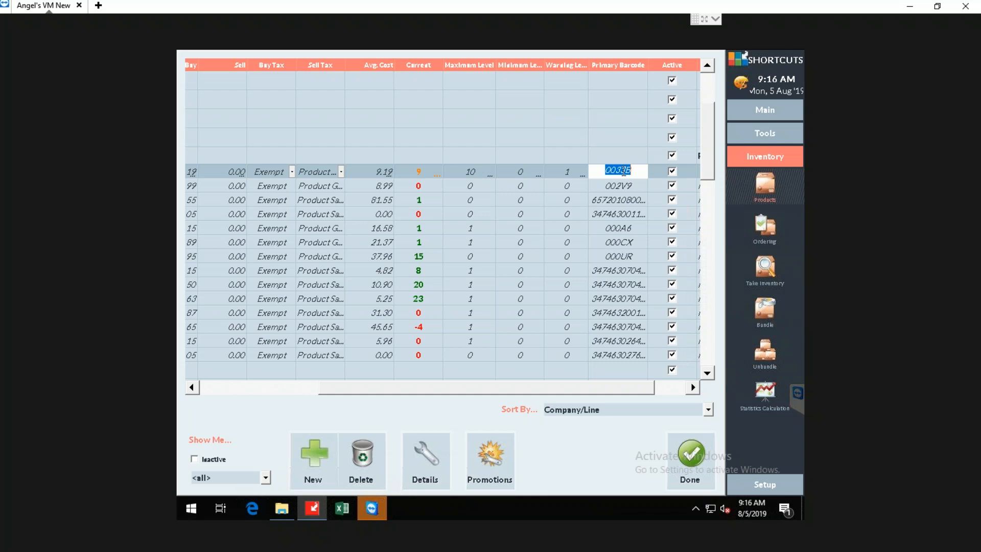
pyautogui.write('1230974398')
pyautogui.moveTo(573, 389); pyautogui.dragTo(670, 395)
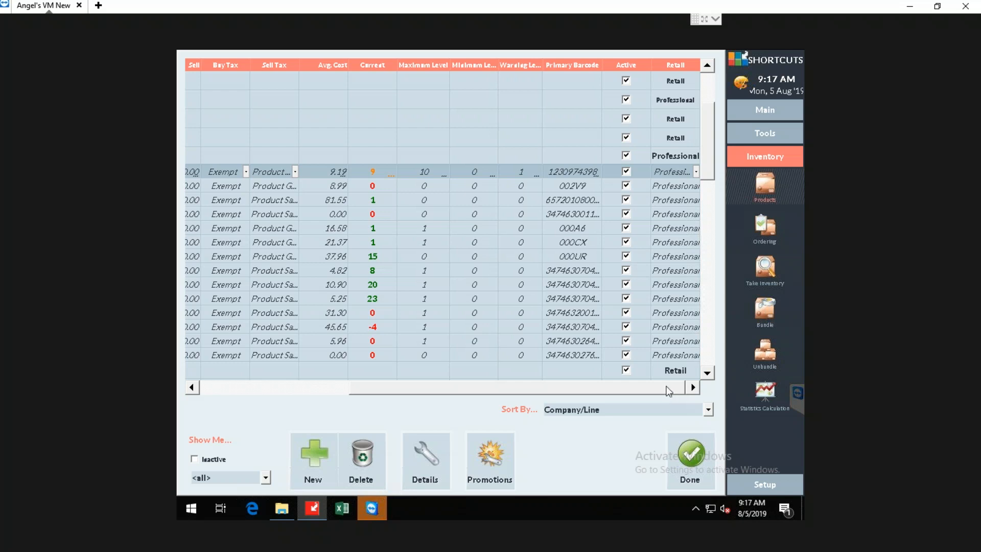
pyautogui.click(593, 174)
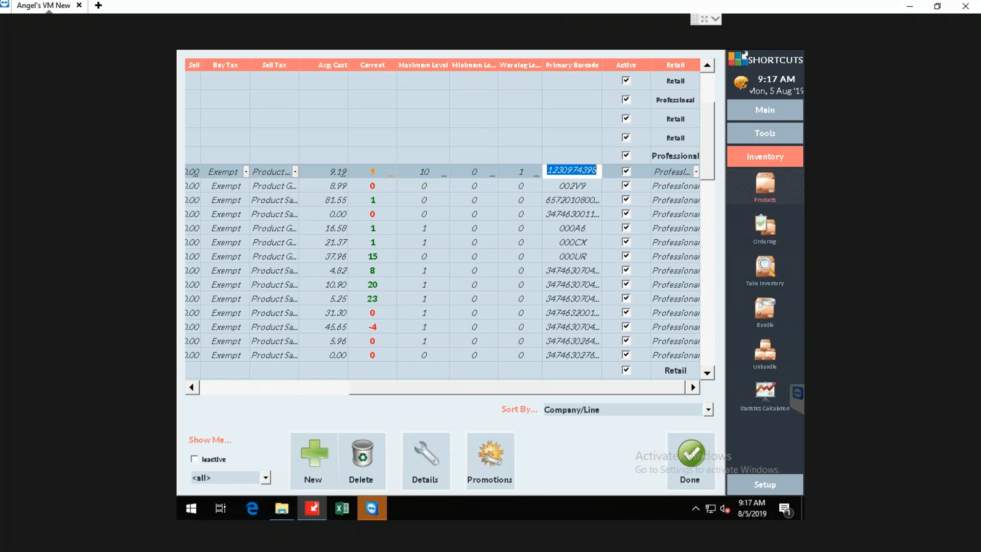
# Expand the COLORFUL HAIR line and examine the primary barcode of CARRIBEAN BLUE.
pyautogui.moveTo(560, 389); pyautogui.dragTo(378, 397)
pyautogui.scroll(-2, 349, 335)
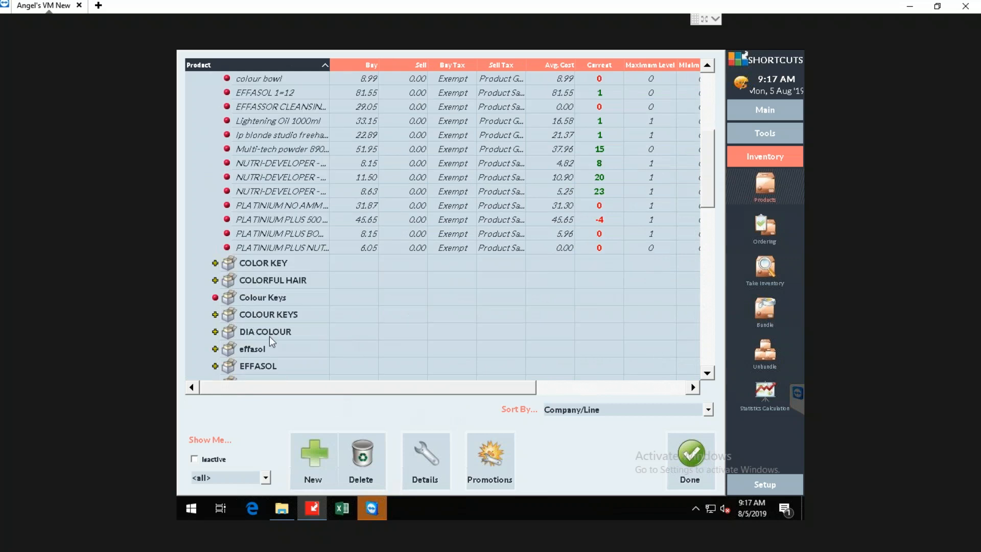
pyautogui.click(215, 280)
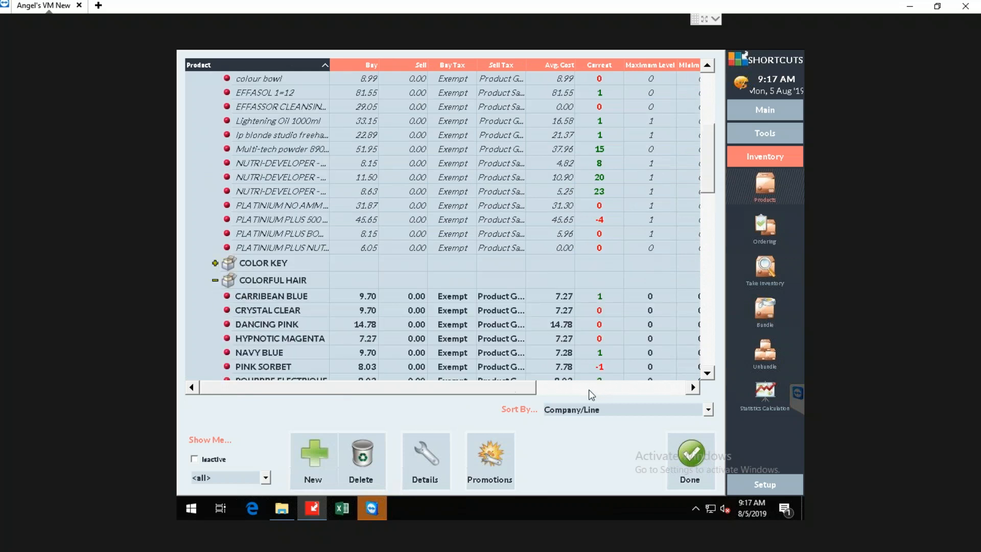
pyautogui.moveTo(505, 391); pyautogui.dragTo(678, 391)
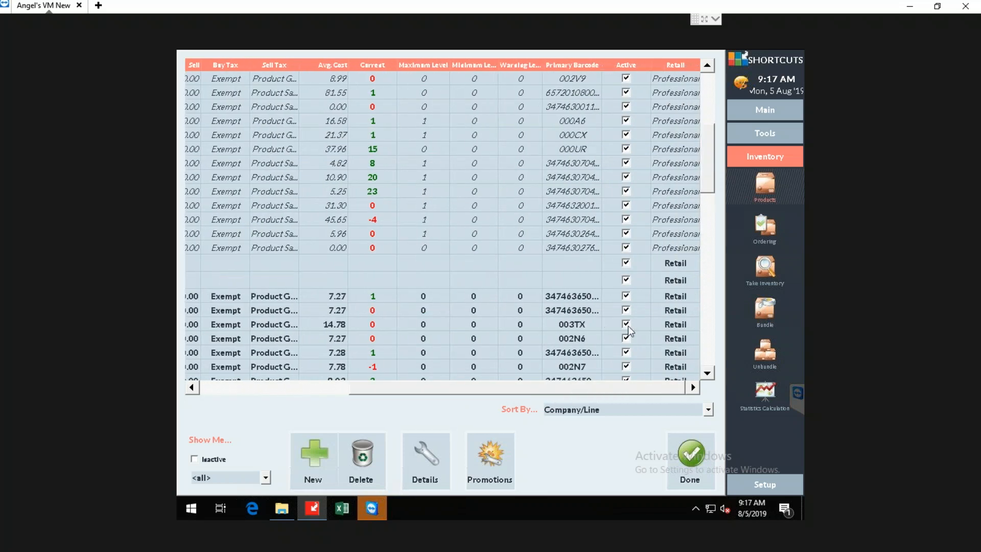
pyautogui.click(584, 299)
pyautogui.click(590, 299)
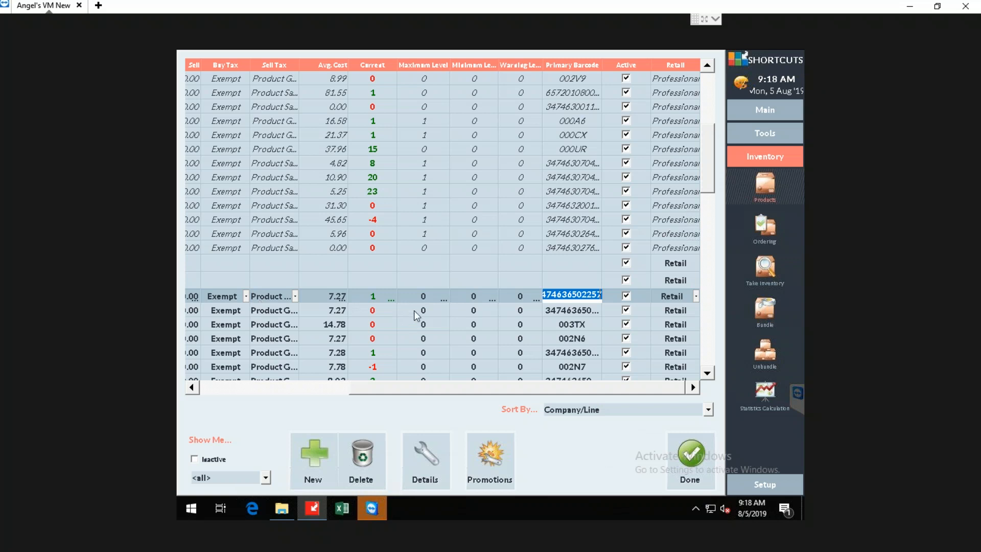
pyautogui.click(426, 299)
pyautogui.moveTo(545, 389); pyautogui.dragTo(370, 385)
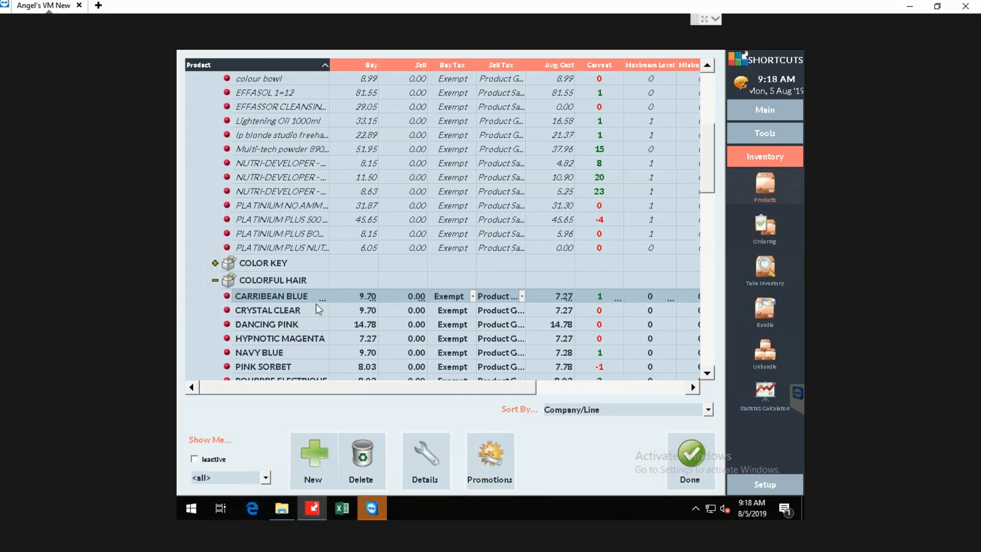
# Show the barcodes in CARRIBEAN BLUE's product details and select its existing barcode.
pyautogui.click(437, 458)
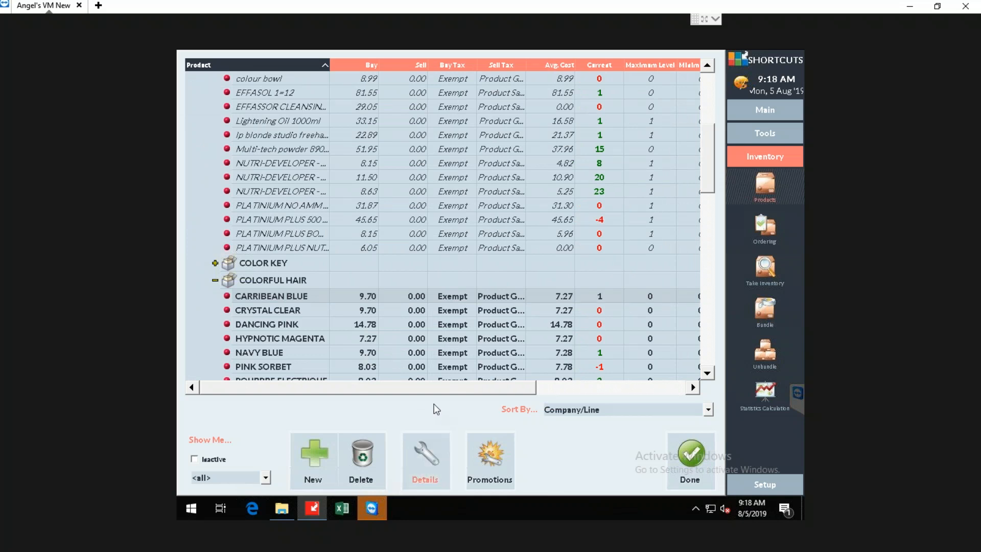
pyautogui.click(434, 453)
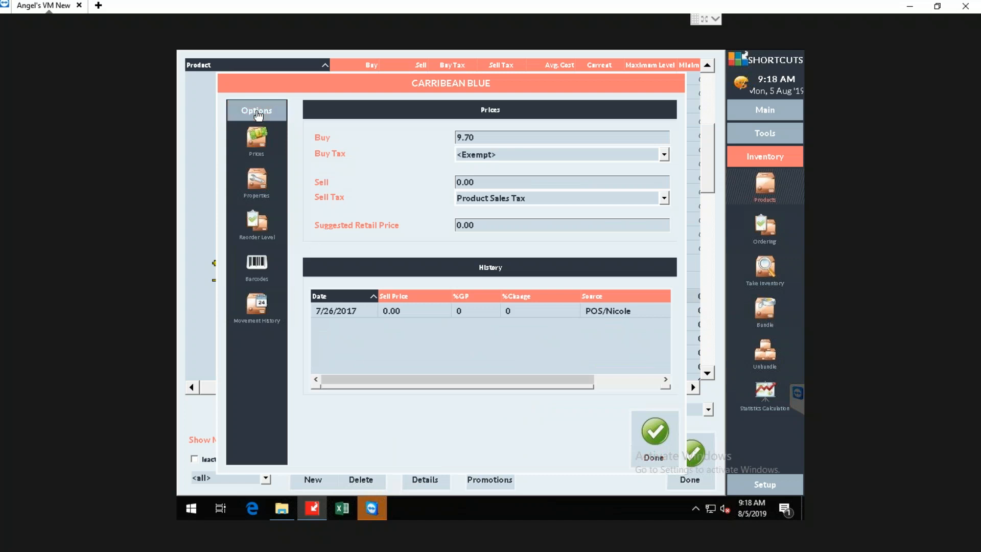
pyautogui.click(257, 265)
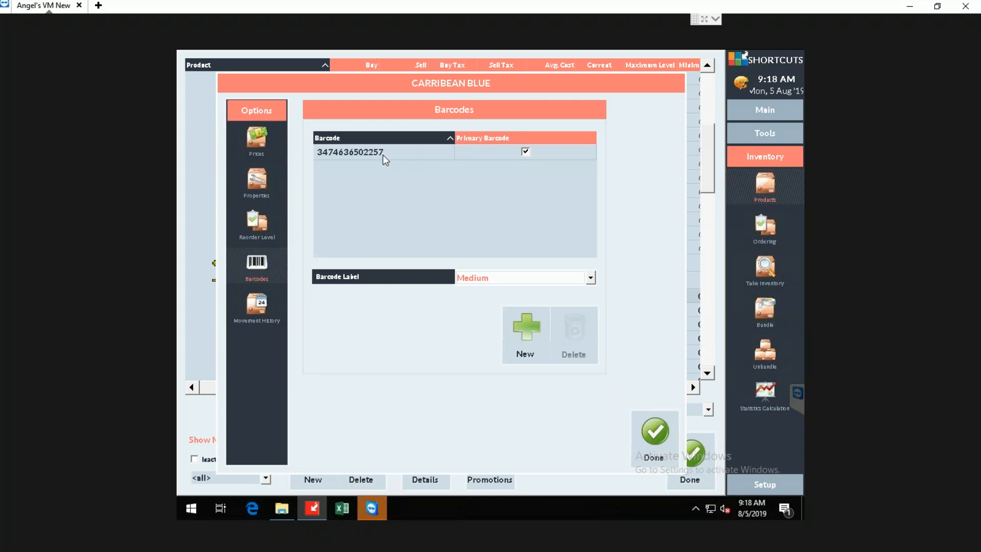
pyautogui.click(405, 151)
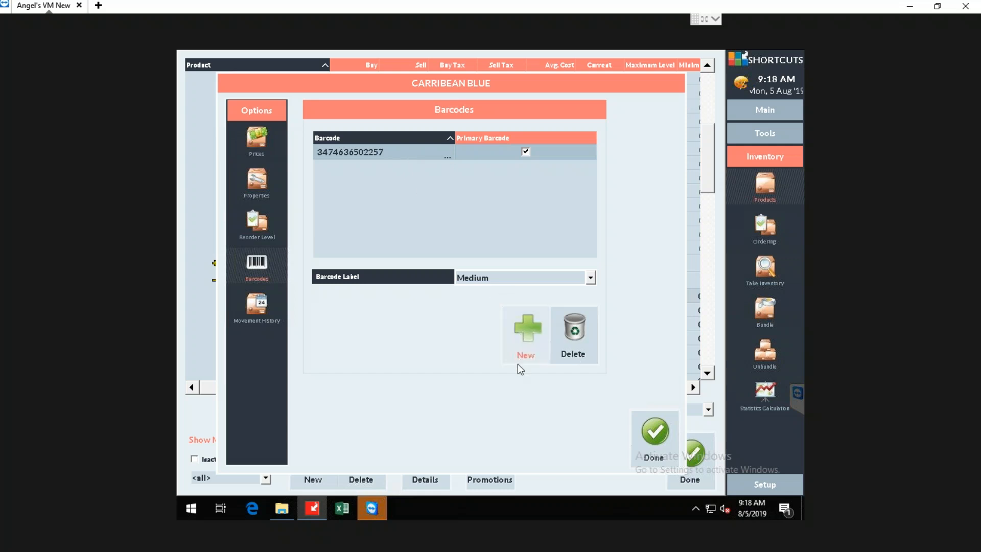
pyautogui.click(525, 335)
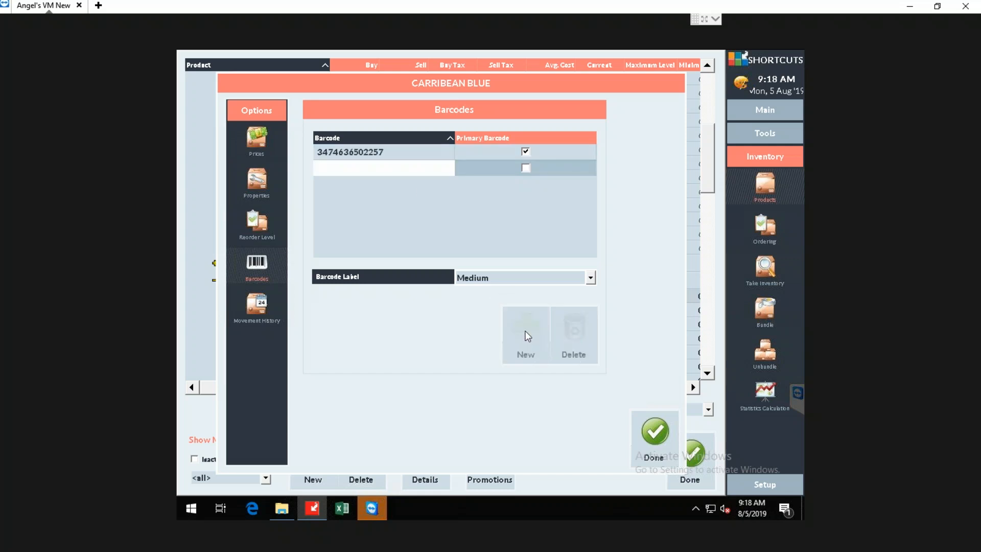
pyautogui.write('344563242347')
pyautogui.click(529, 169)
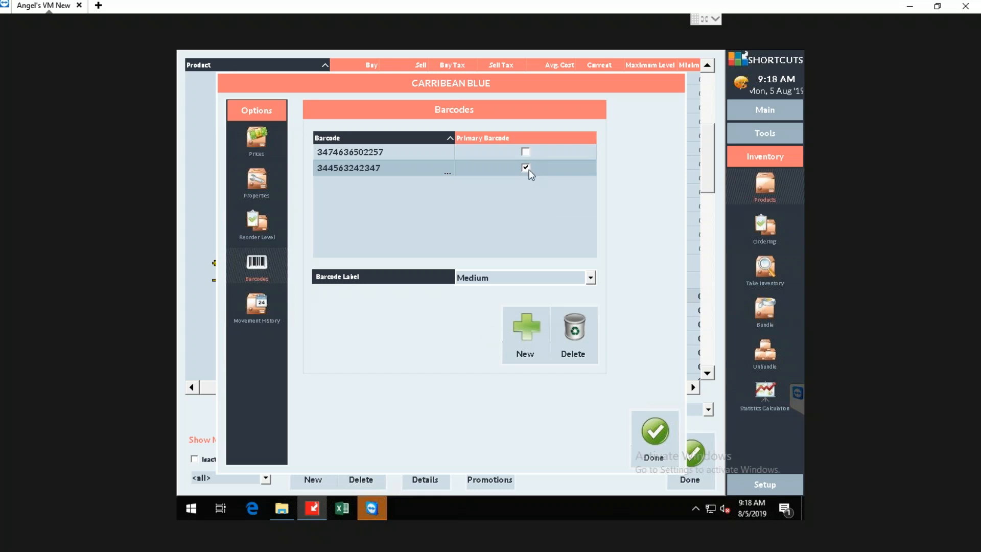
pyautogui.click(656, 435)
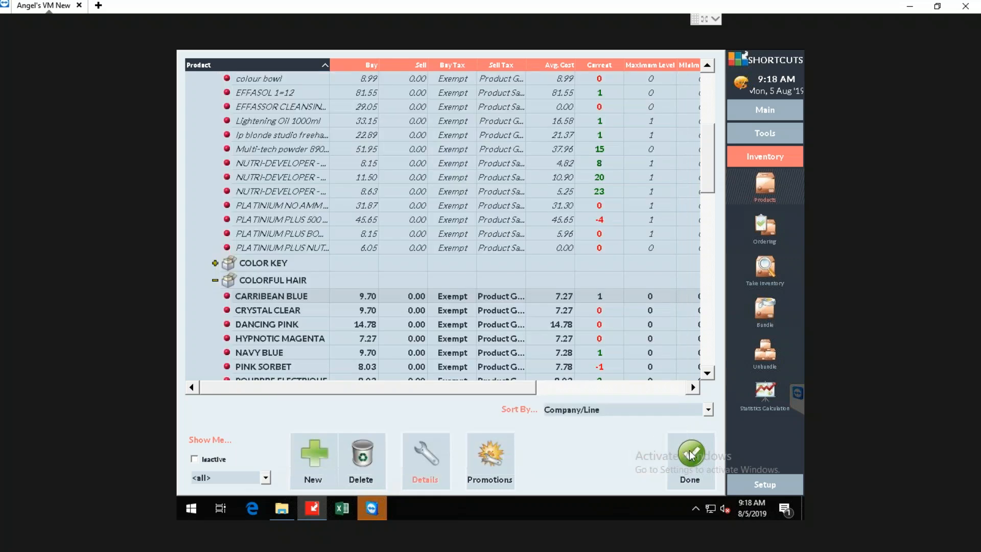
pyautogui.click(649, 295)
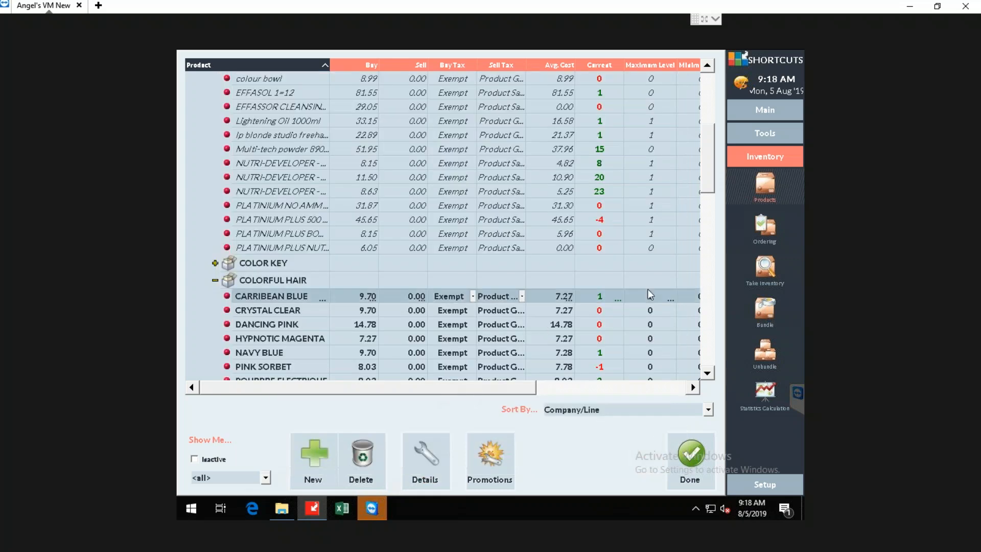
pyautogui.moveTo(708, 170); pyautogui.dragTo(713, 118)
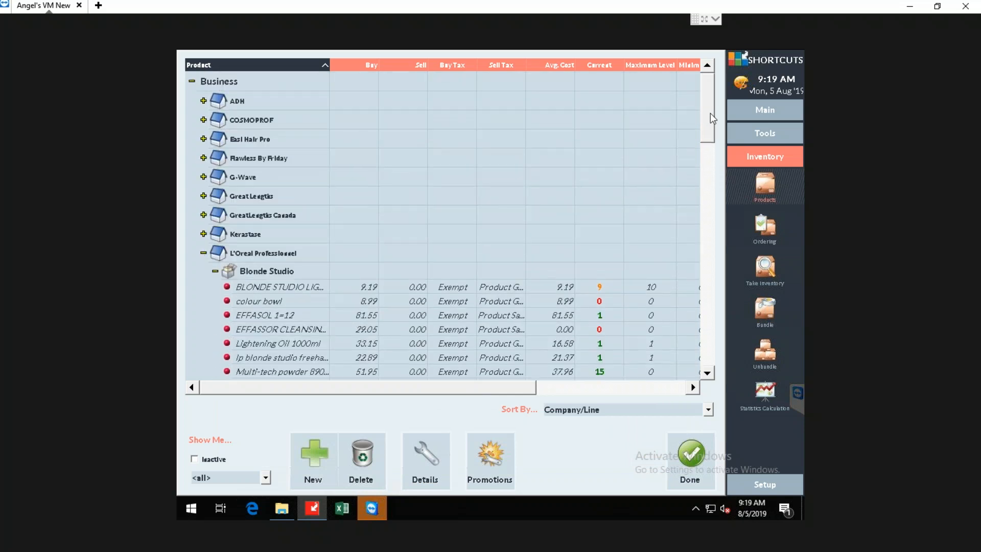
pyautogui.moveTo(527, 389); pyautogui.dragTo(679, 398)
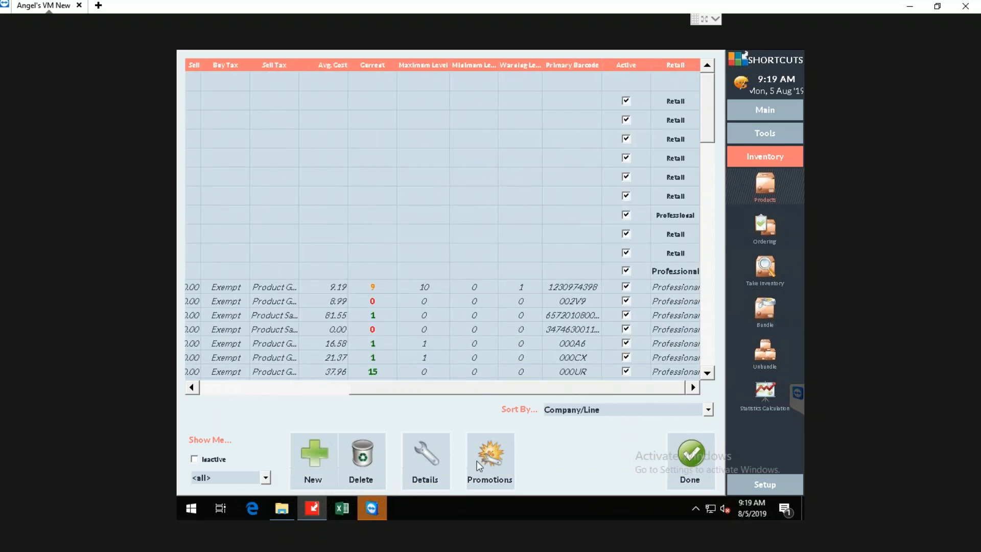
pyautogui.click(432, 448)
pyautogui.moveTo(622, 386); pyautogui.dragTo(456, 385)
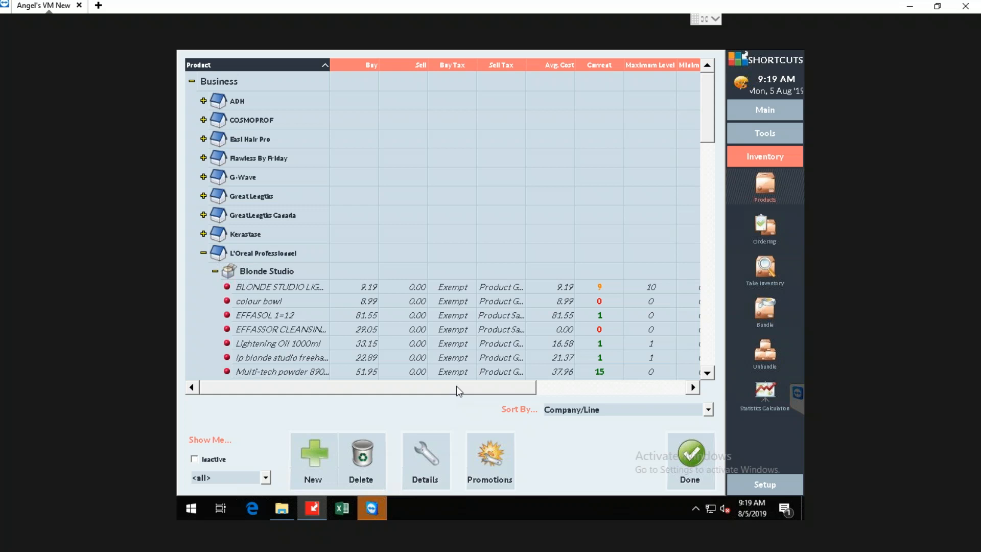
# Search the products for "Gold b", go to ABSOLUT REPAIR GOLD BRUSH CREAM and check its full name in the list.
pyautogui.hotkey('ctrl', 'f')
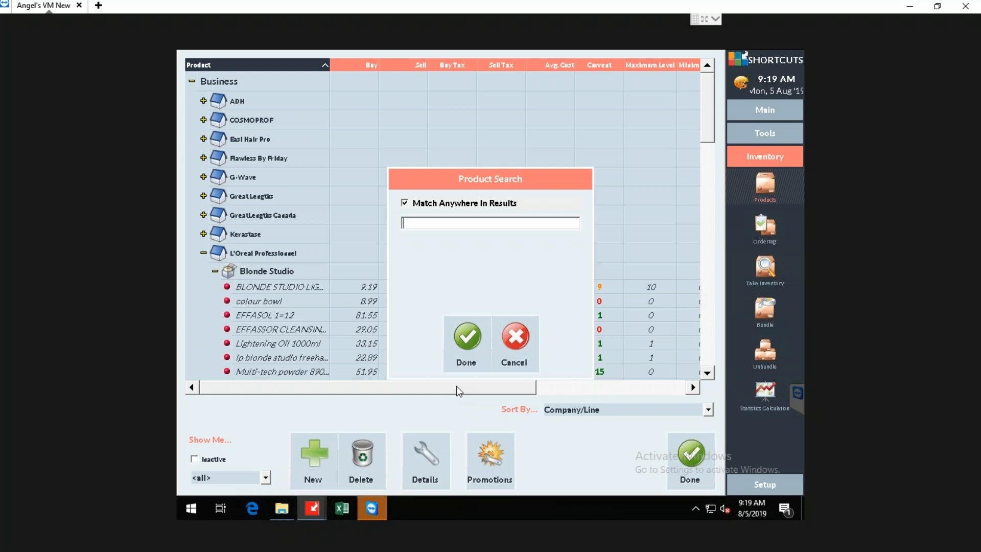
pyautogui.write('Go')
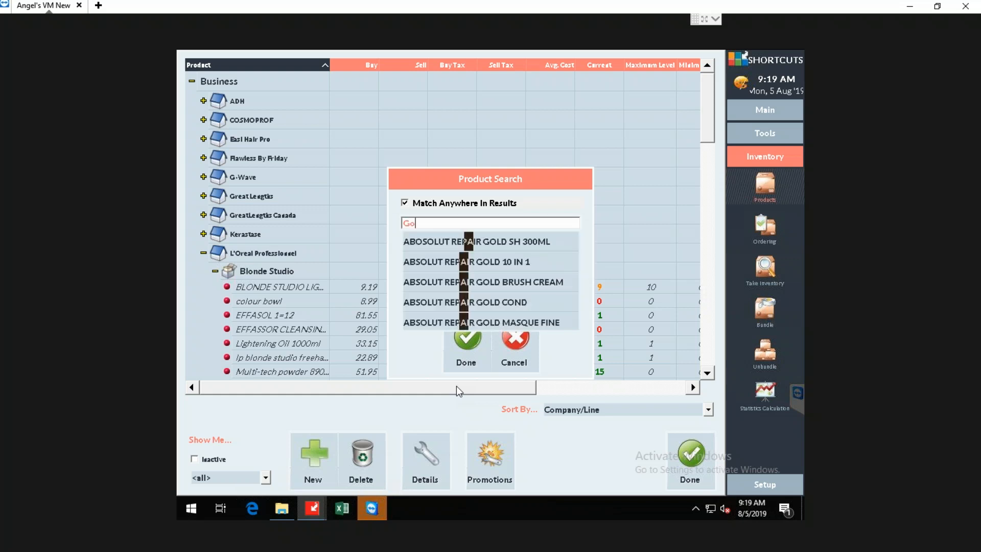
pyautogui.write('ld b')
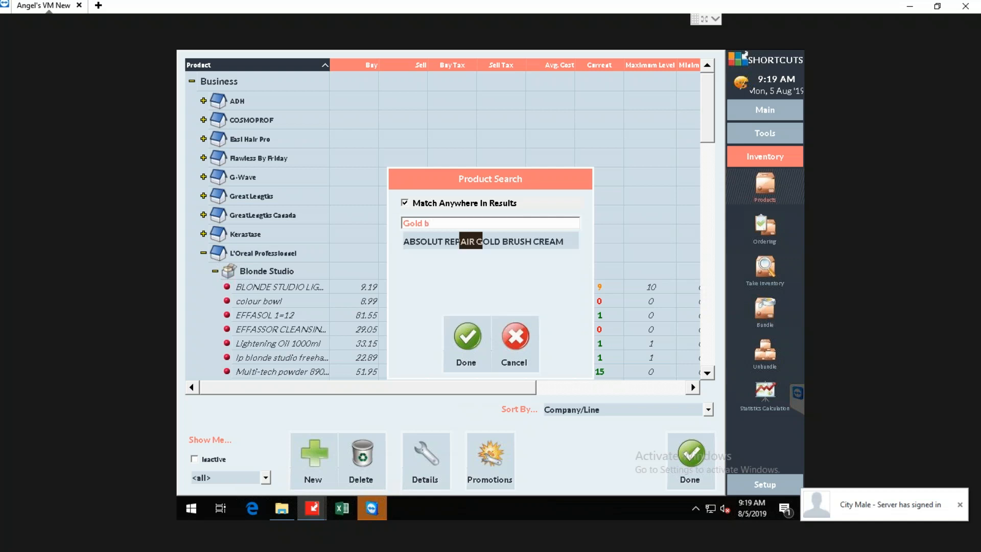
pyautogui.click(496, 242)
pyautogui.click(467, 337)
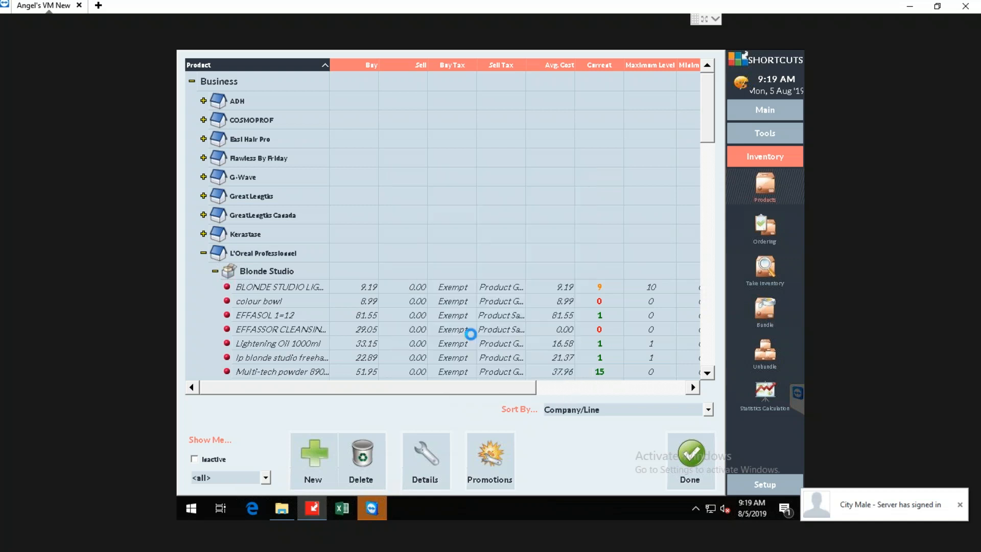
pyautogui.click(265, 78)
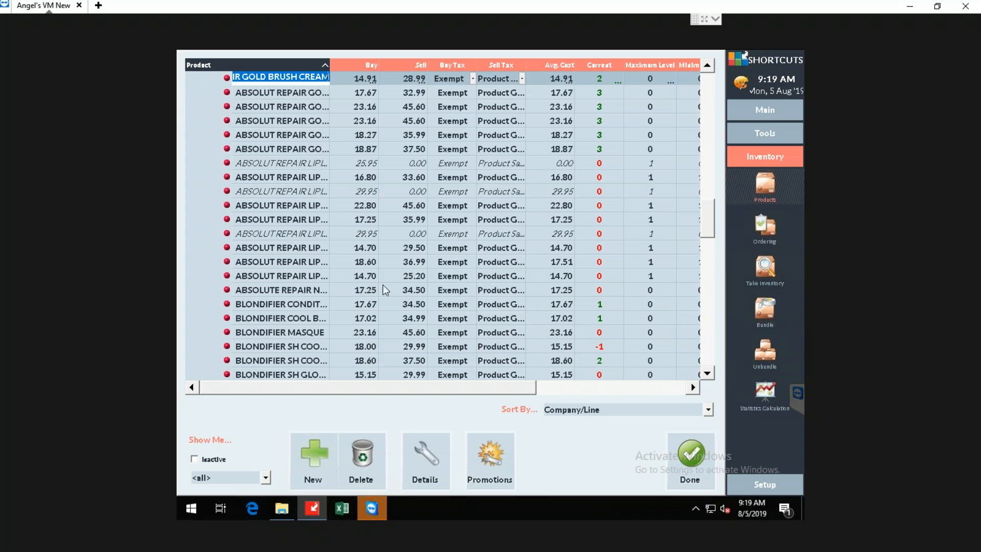
pyautogui.click(302, 387)
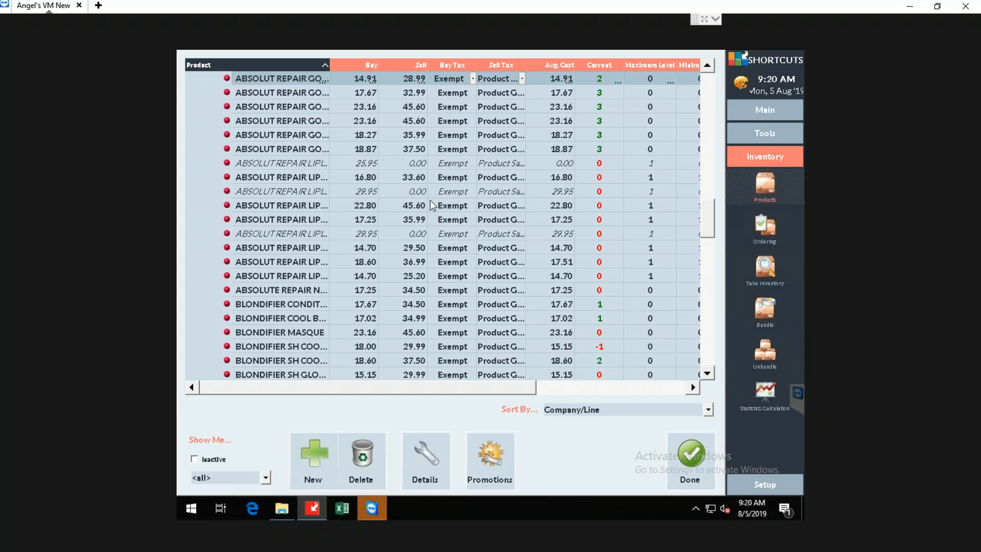
# Collapse the SERIE EXPERT, COLORFUL HAIR and Blonde Studio lines under L'Oreal Professionnel.
pyautogui.scroll(3, 443, 204)
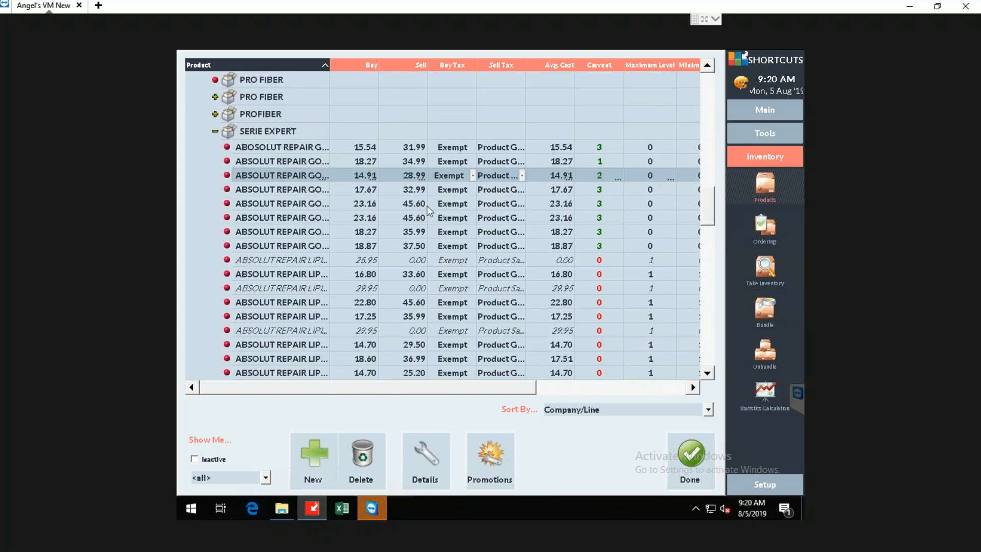
pyautogui.click(215, 133)
pyautogui.scroll(8, 340, 227)
pyautogui.scroll(3, 344, 231)
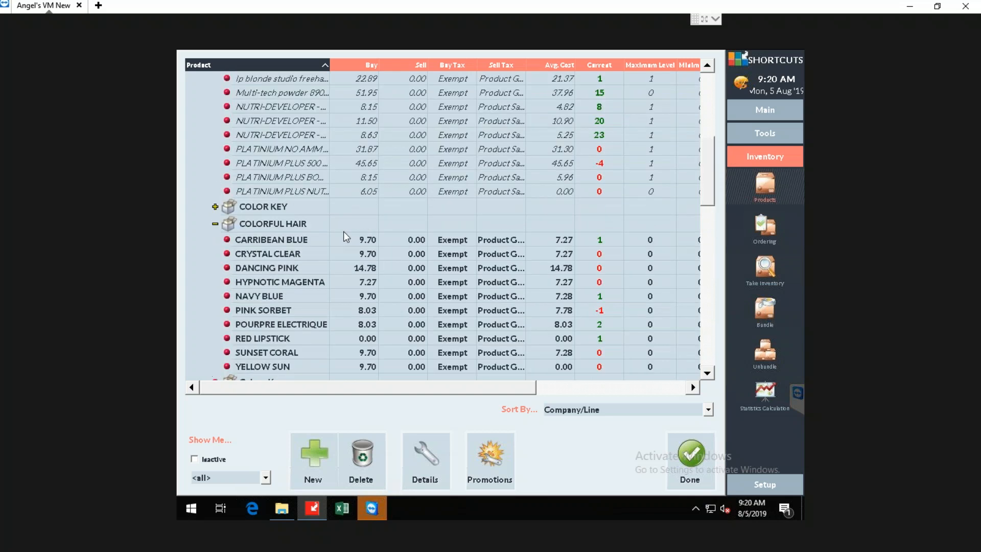
pyautogui.click(215, 224)
pyautogui.scroll(5, 231, 247)
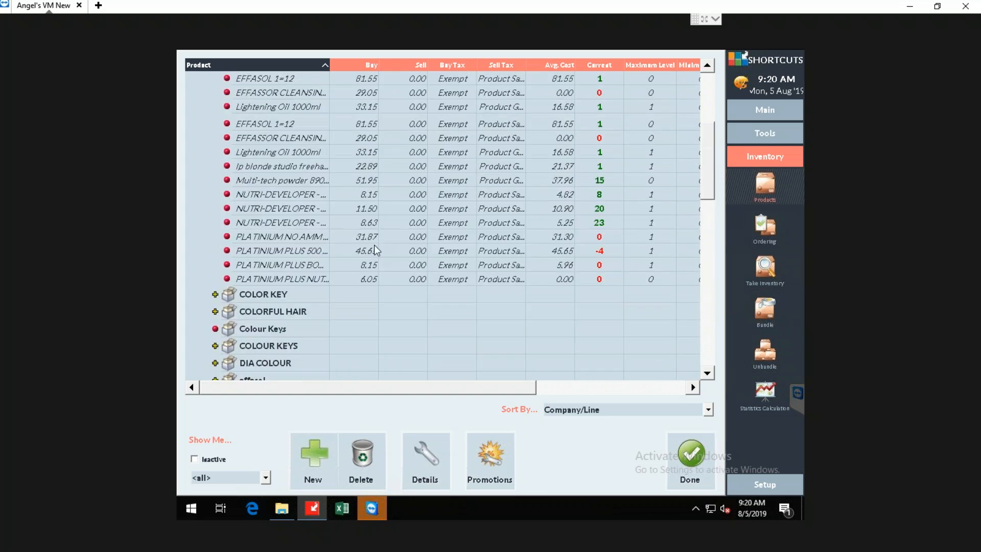
pyautogui.click(215, 251)
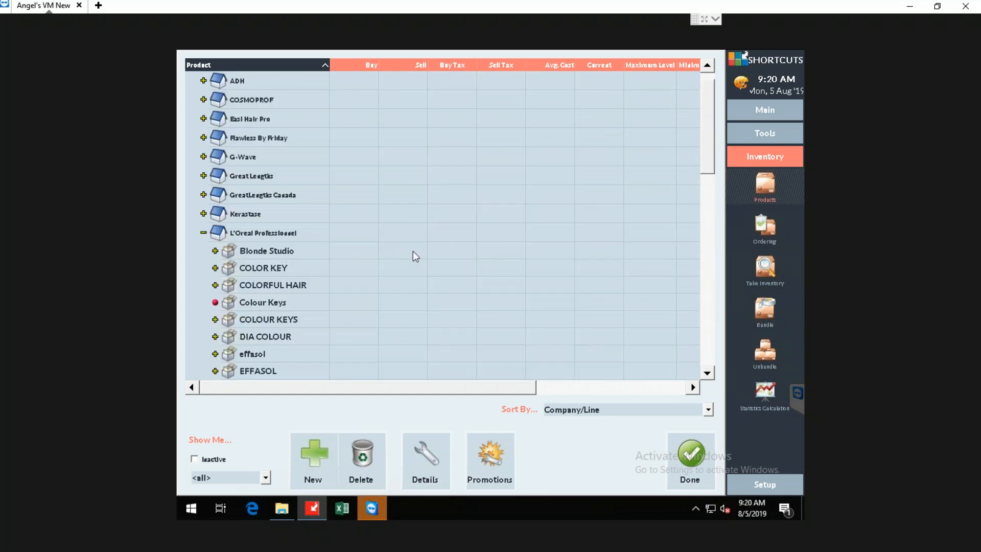
pyautogui.scroll(2, 409, 253)
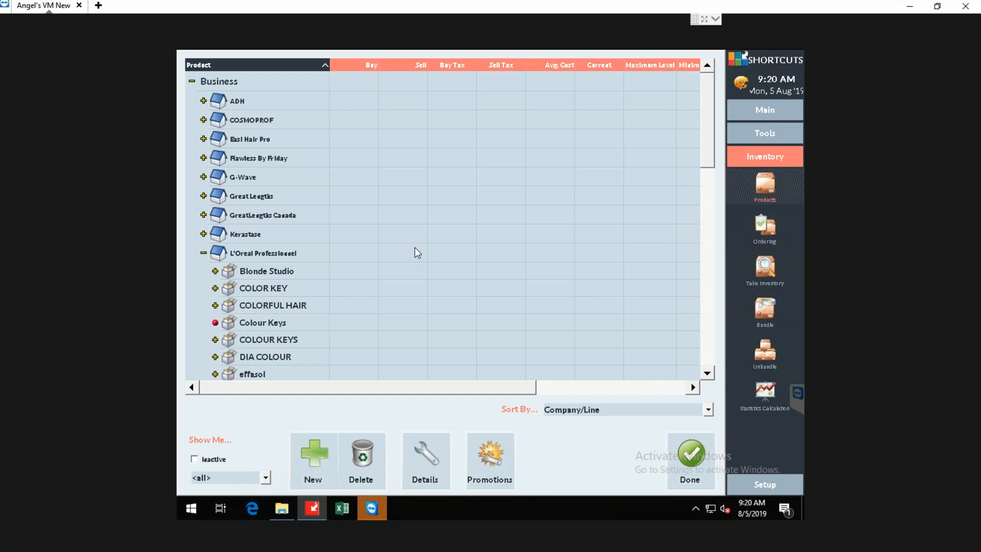
# Search the products for "Gold con", go to ABSOLUT REPAIR GOLD COND and check its full name in the list.
pyautogui.hotkey('ctrl', 'f')
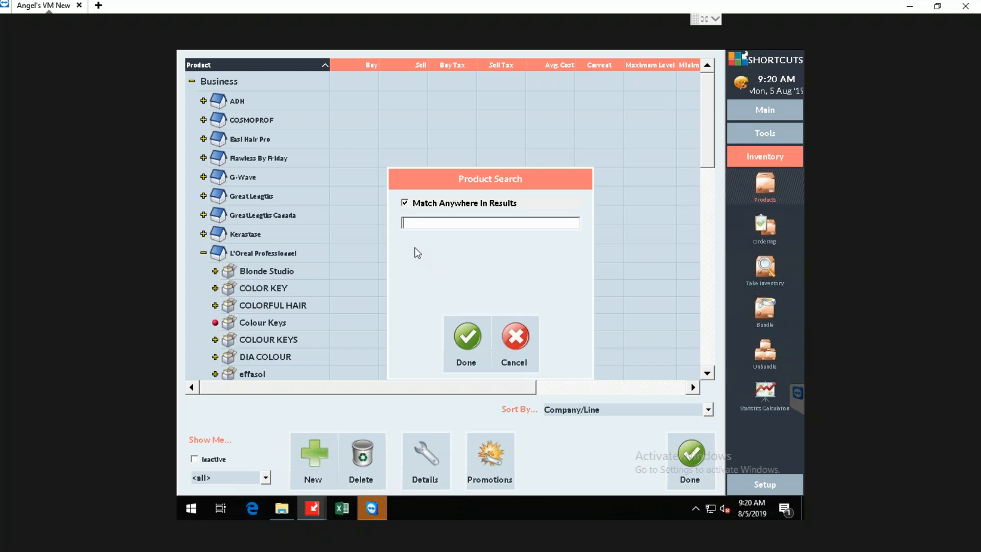
pyautogui.write('Gold')
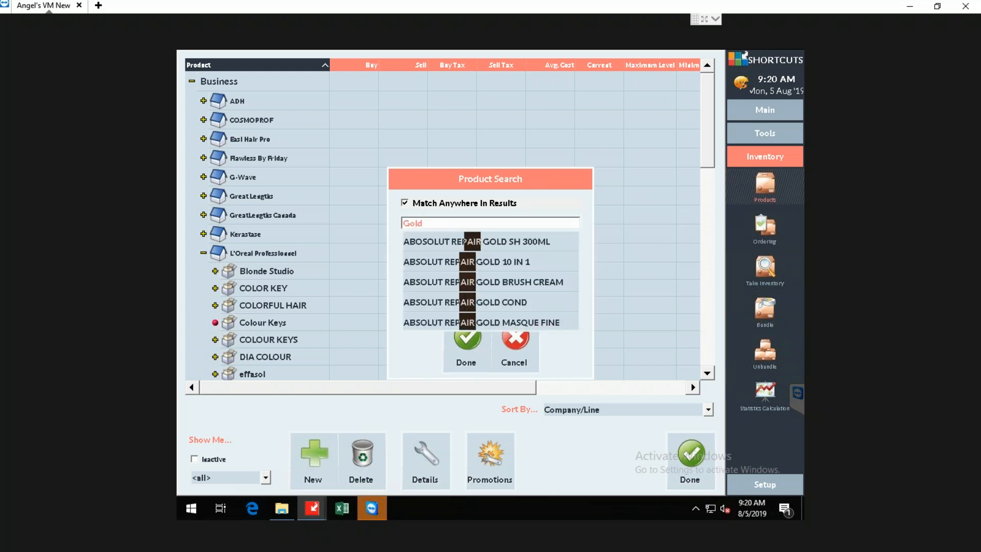
pyautogui.write(' c')
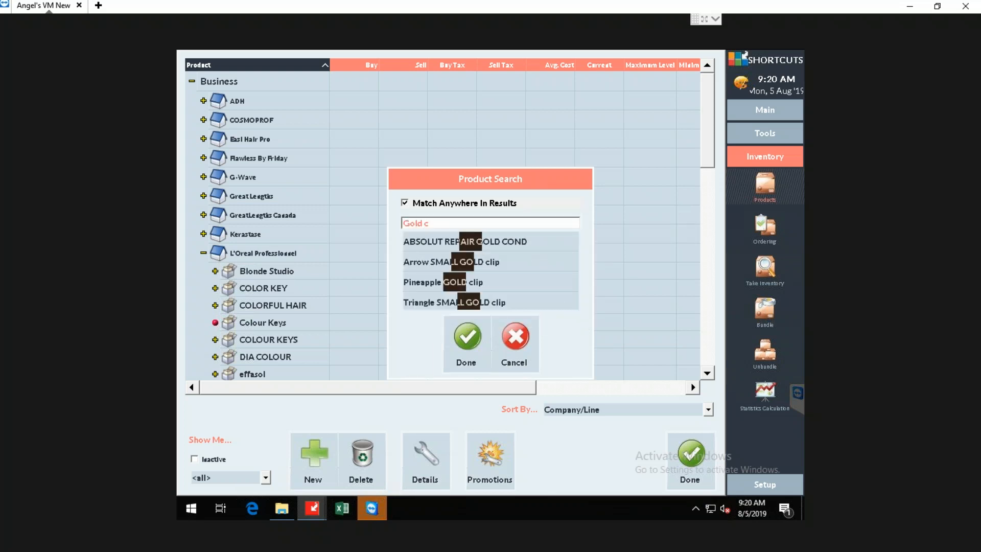
pyautogui.write('on')
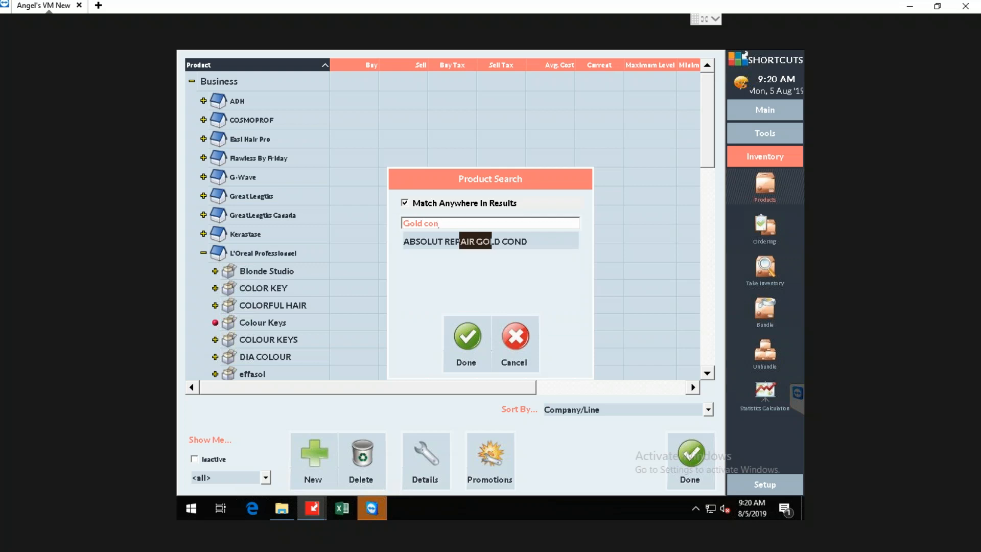
pyautogui.click(434, 243)
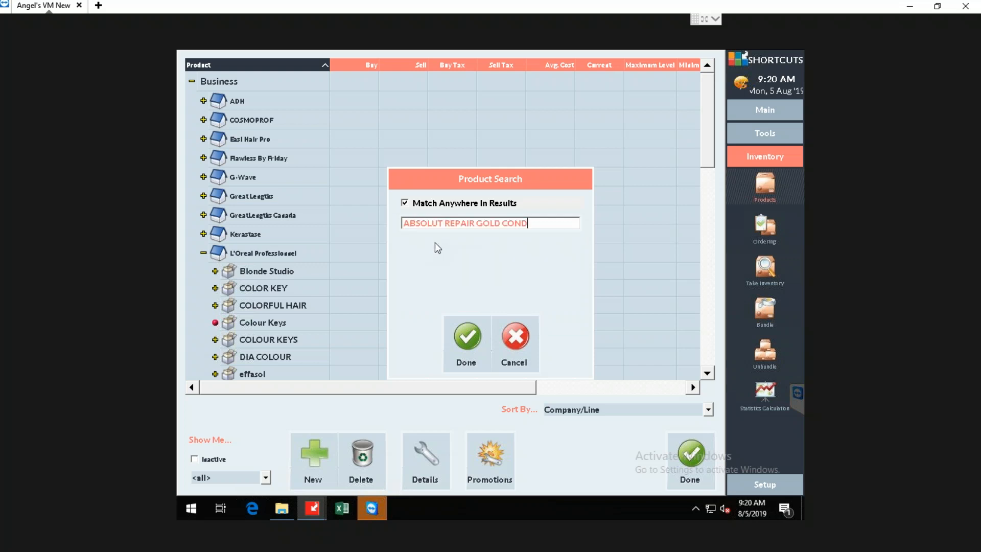
pyautogui.click(474, 347)
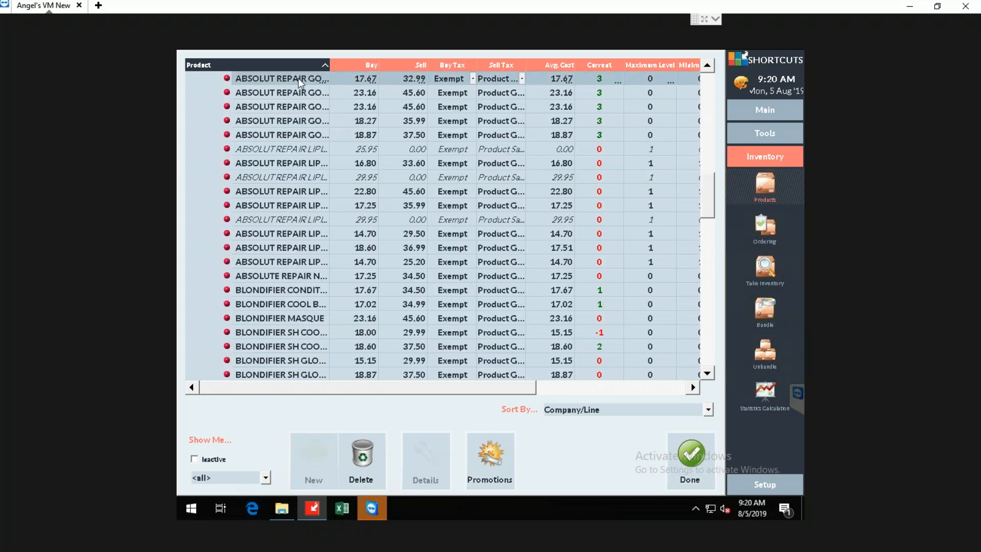
pyautogui.click(296, 78)
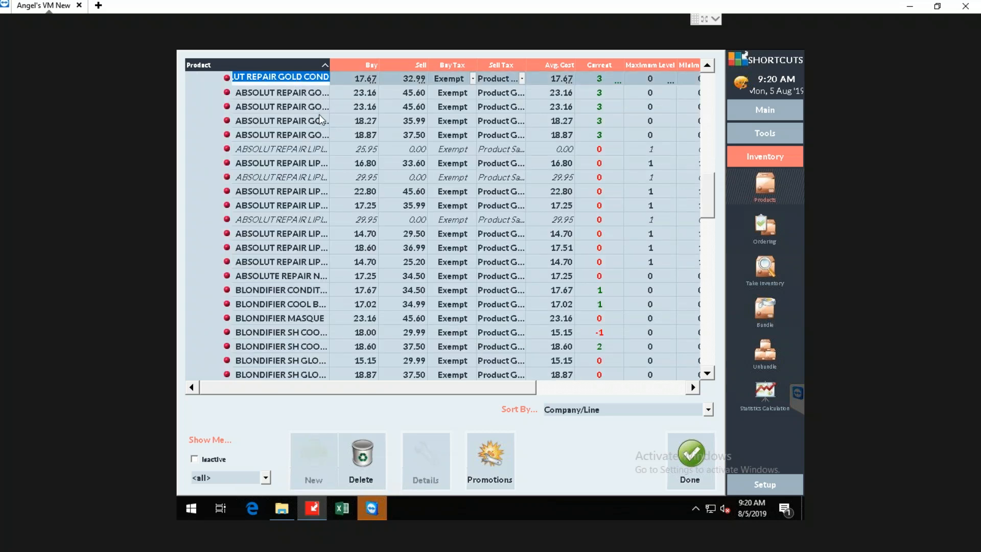
# Collapse the SERIE EXPERT line, and bring up the product barcode search and dismiss it without entering a barcode.
pyautogui.scroll(4, 365, 238)
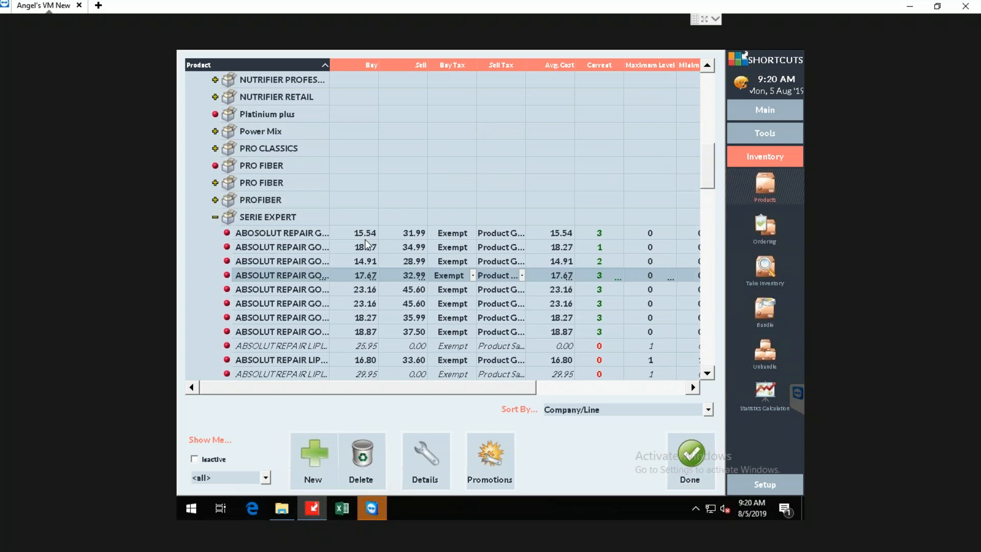
pyautogui.click(215, 217)
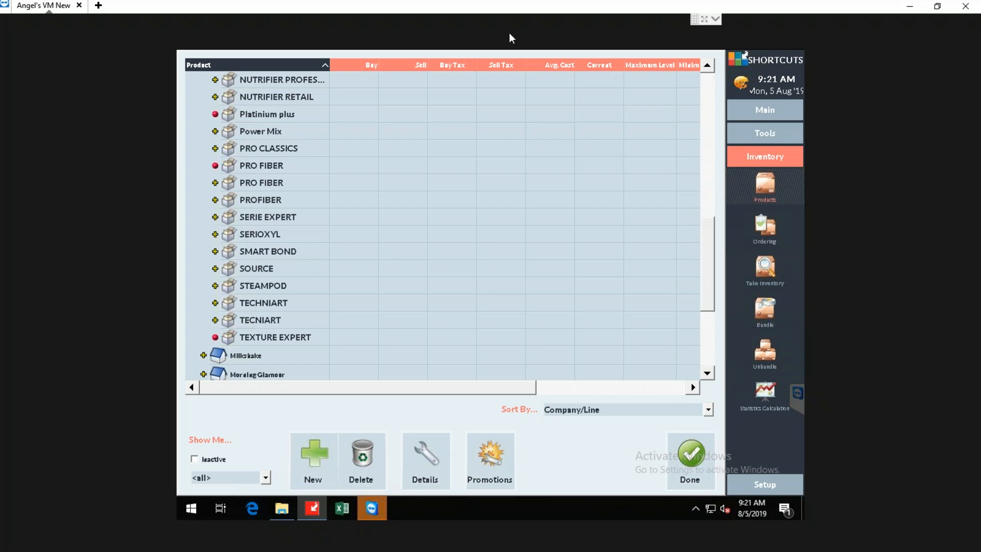
pyautogui.hotkey('ctrl', 'b')
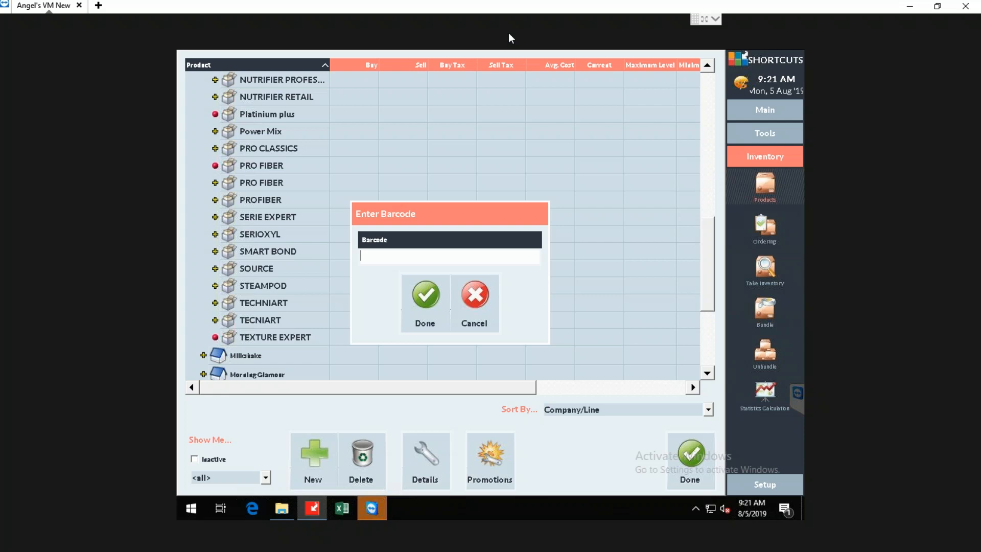
pyautogui.click(474, 302)
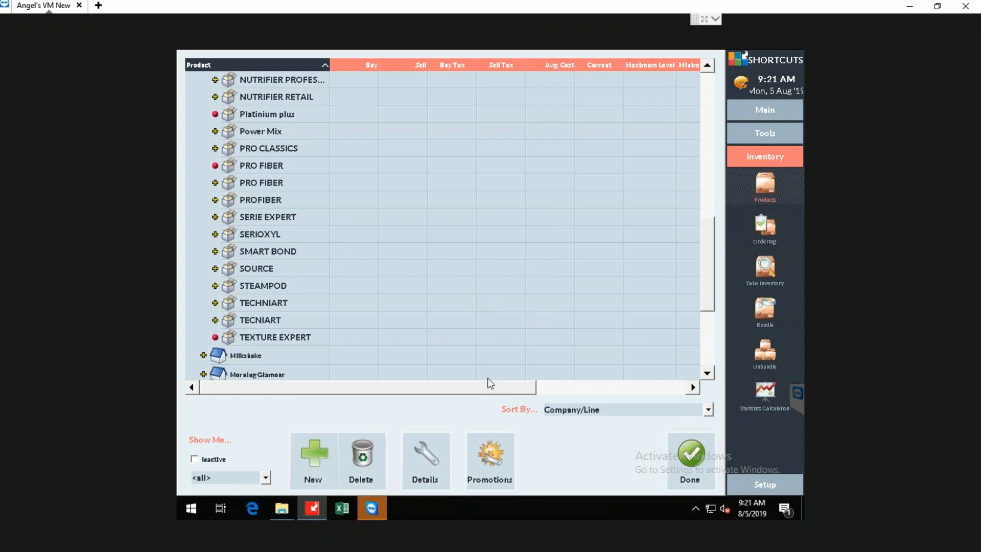
# Expand the Blonde Studio line and show its products' stock level, primary barcode and Active columns.
pyautogui.moveTo(710, 297); pyautogui.dragTo(724, 124)
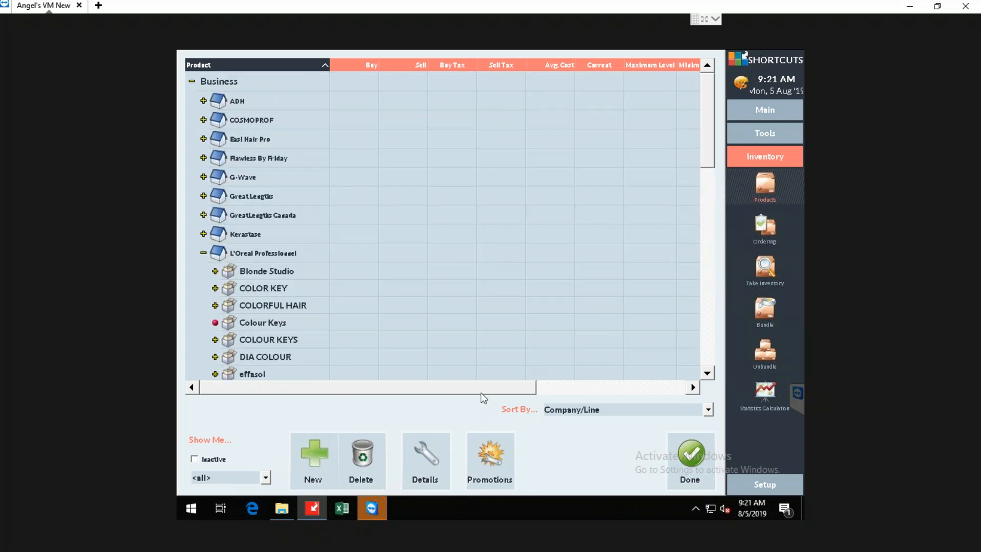
pyautogui.click(215, 271)
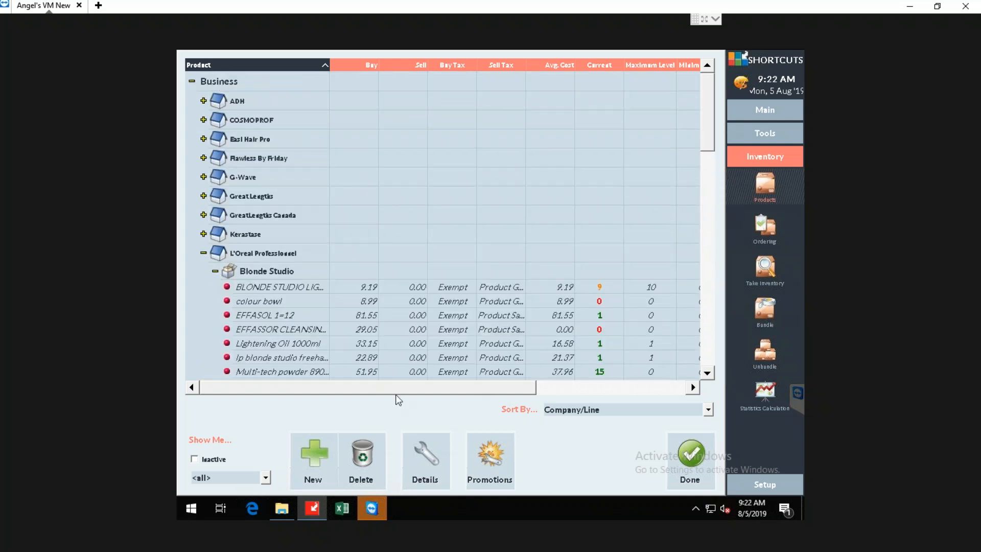
pyautogui.moveTo(411, 393); pyautogui.dragTo(553, 385)
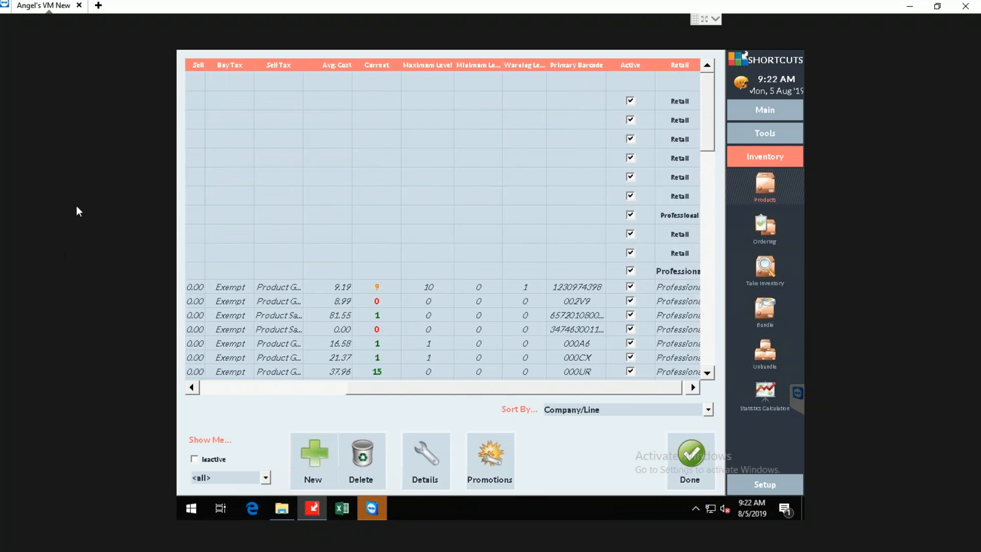
# Switch to the PowerPoint presentation and start the slide show from slide 8, Activating and Inactivating.
pyautogui.click(915, 7)
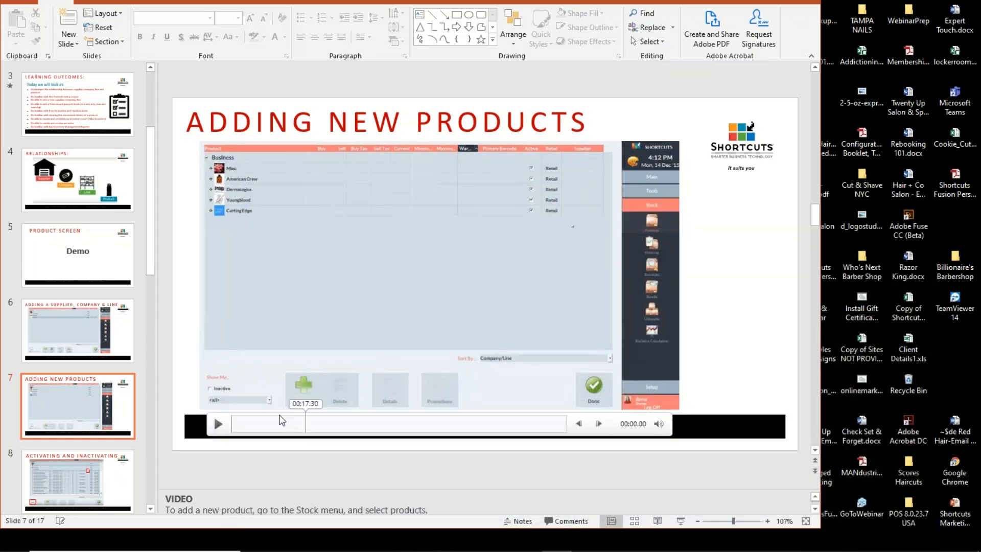
pyautogui.click(102, 470)
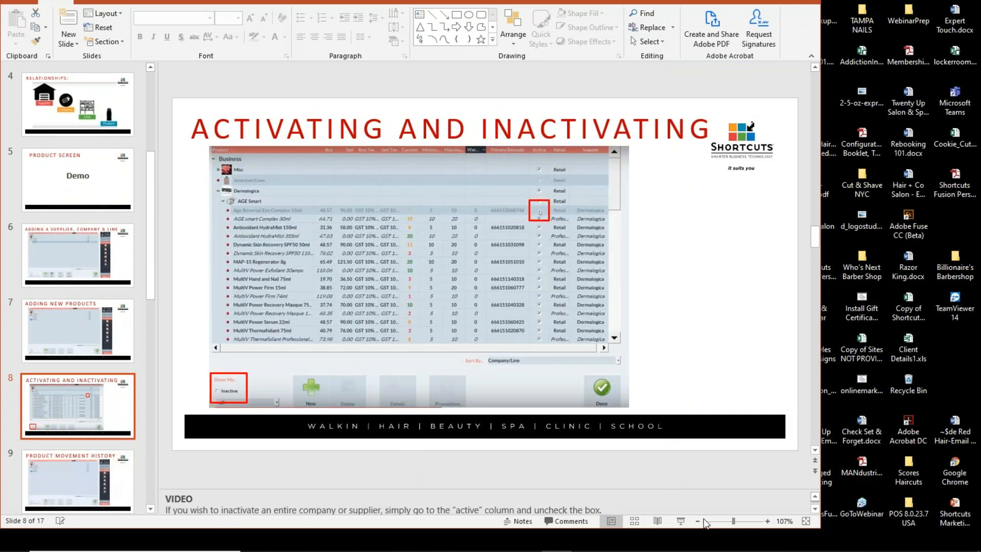
pyautogui.click(681, 520)
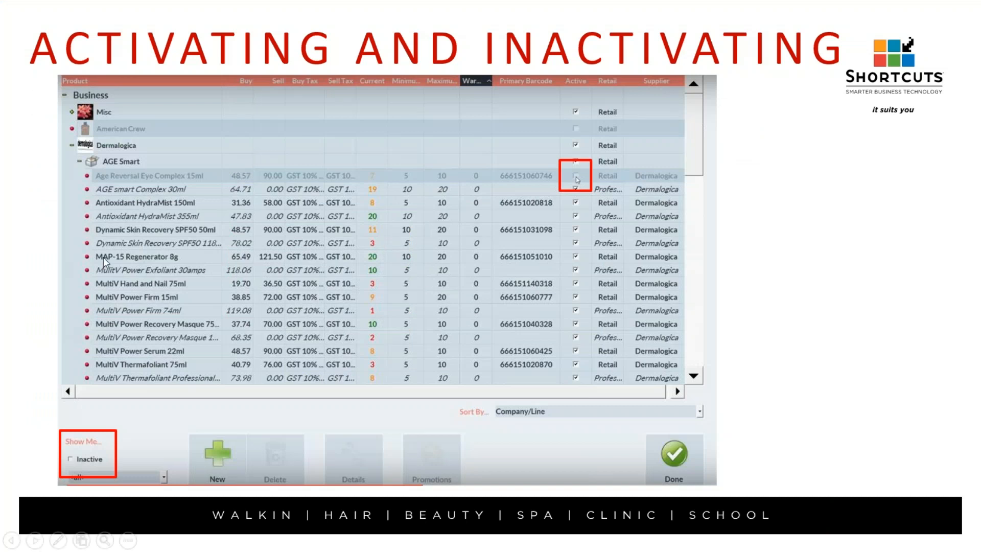
# End the slide show on the Product Movement History slide and switch to the remote session's Shortcuts product list.
pyautogui.click(195, 385)
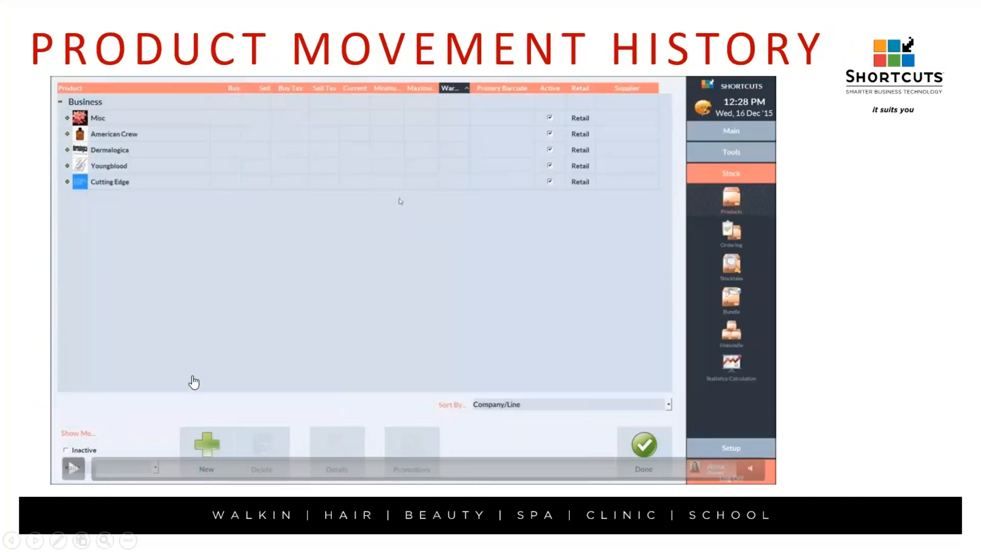
pyautogui.press('Left')
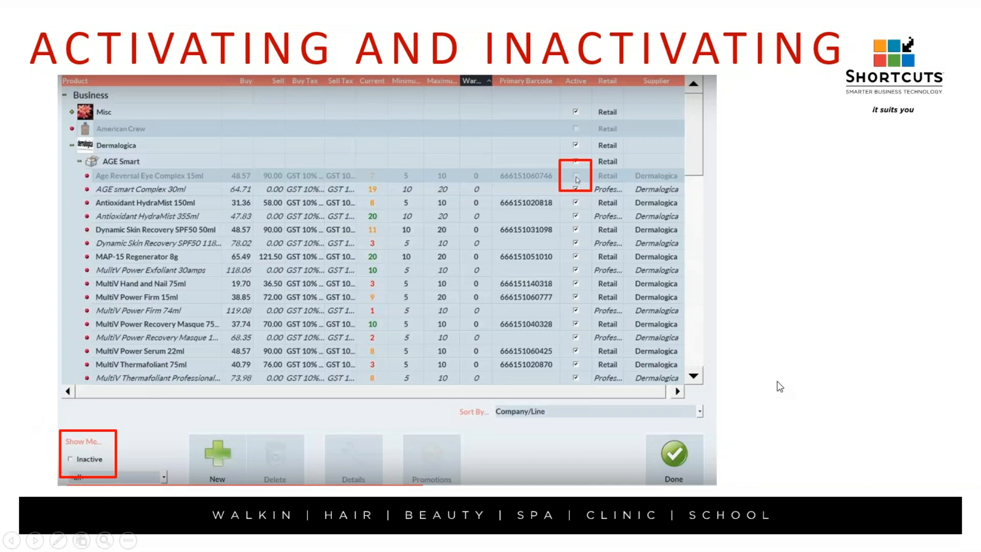
pyautogui.click(759, 357)
pyautogui.press('Escape')
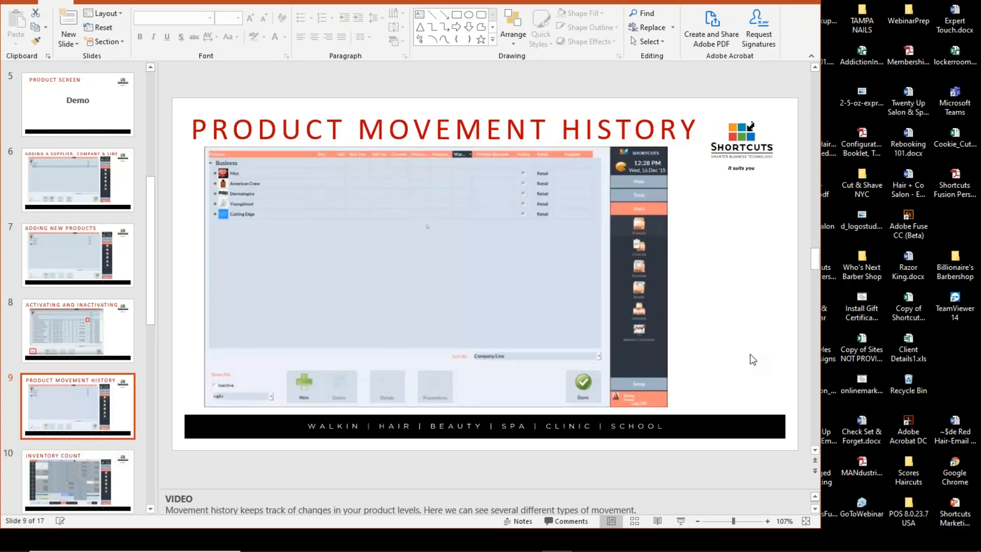
pyautogui.moveTo(578, 550)
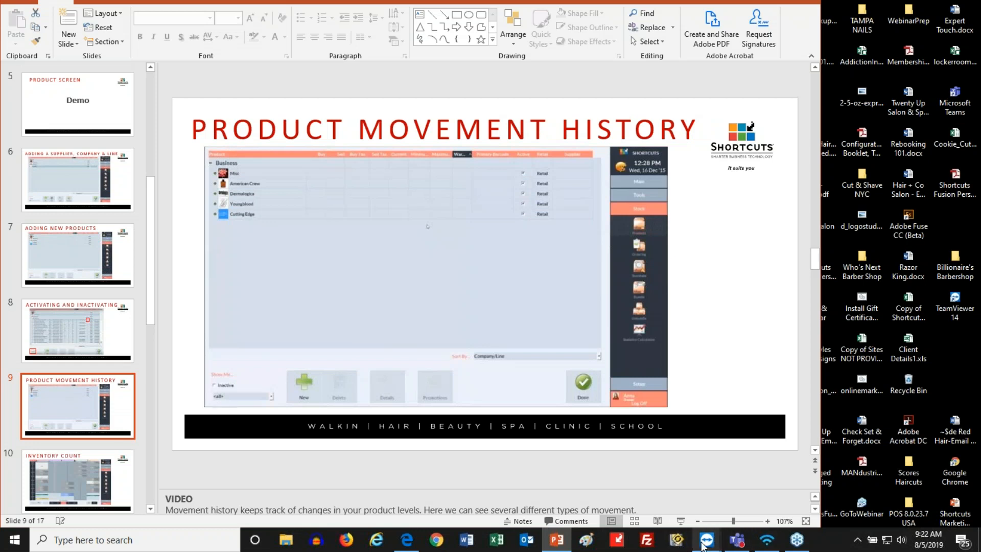
pyautogui.moveTo(705, 544)
pyautogui.click(724, 505)
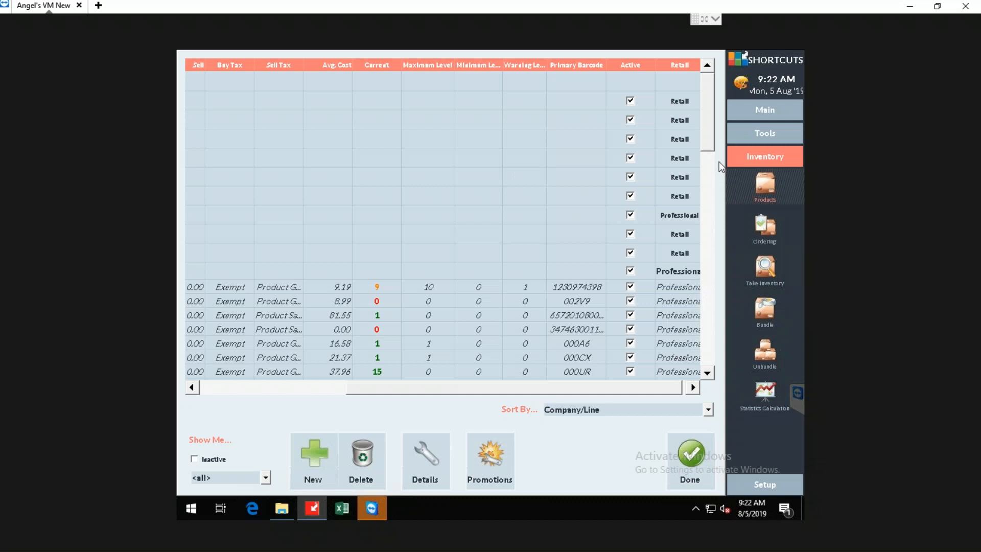
# Inactivate colour bowl, EFFASOL 1=12 and the EFFASSOR cleansing product in the Blonde Studio line, and close the product list.
pyautogui.moveTo(535, 390); pyautogui.dragTo(593, 408)
pyautogui.moveTo(424, 414); pyautogui.dragTo(335, 406)
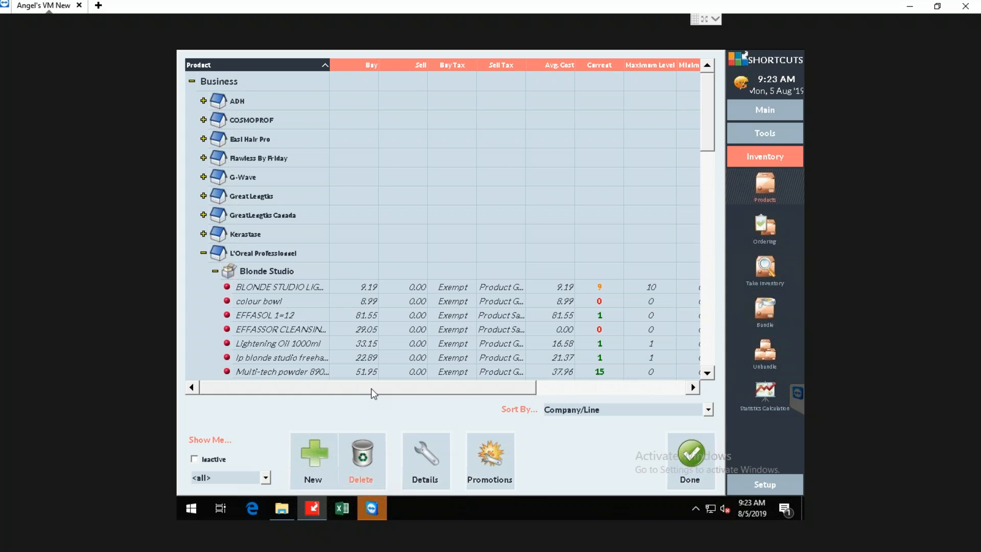
pyautogui.moveTo(372, 388); pyautogui.dragTo(570, 387)
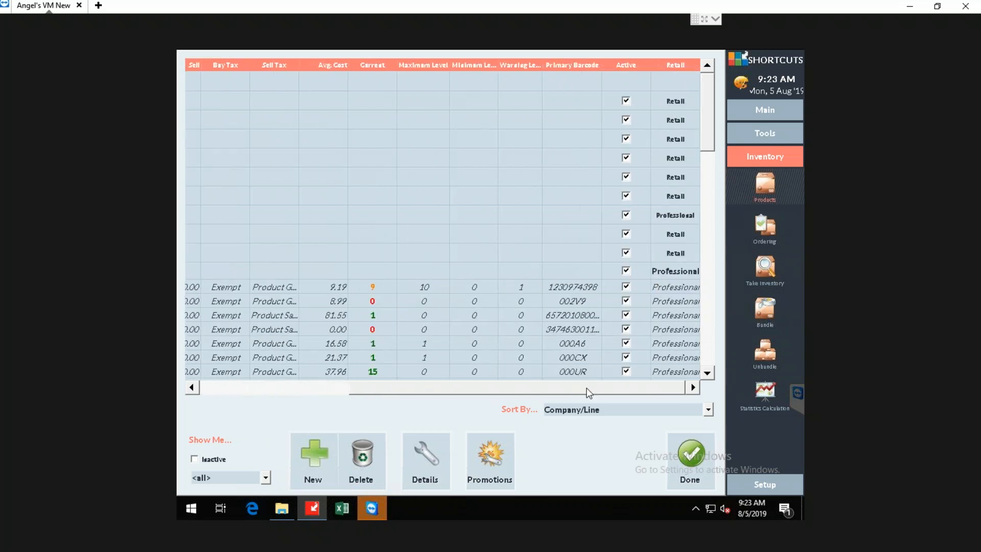
pyautogui.click(626, 300)
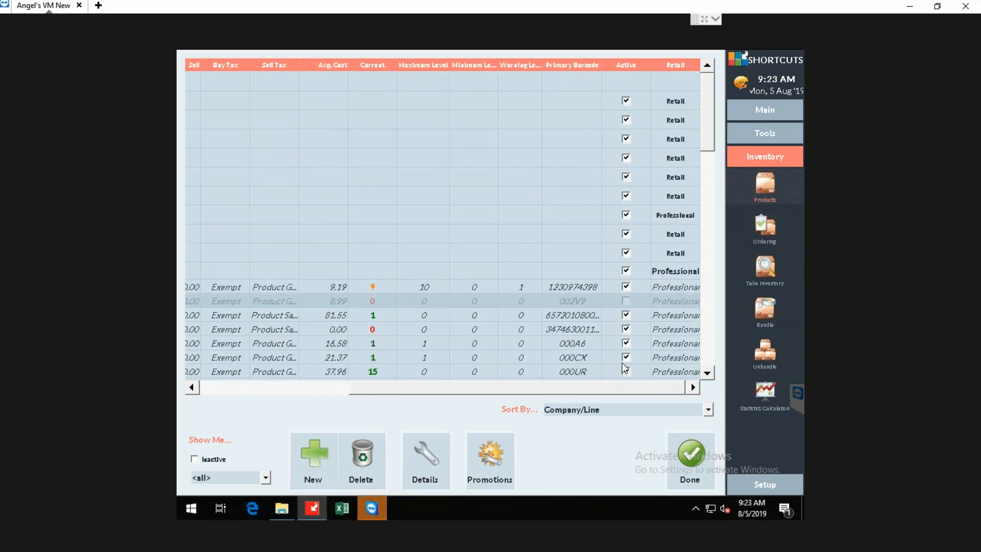
pyautogui.click(627, 315)
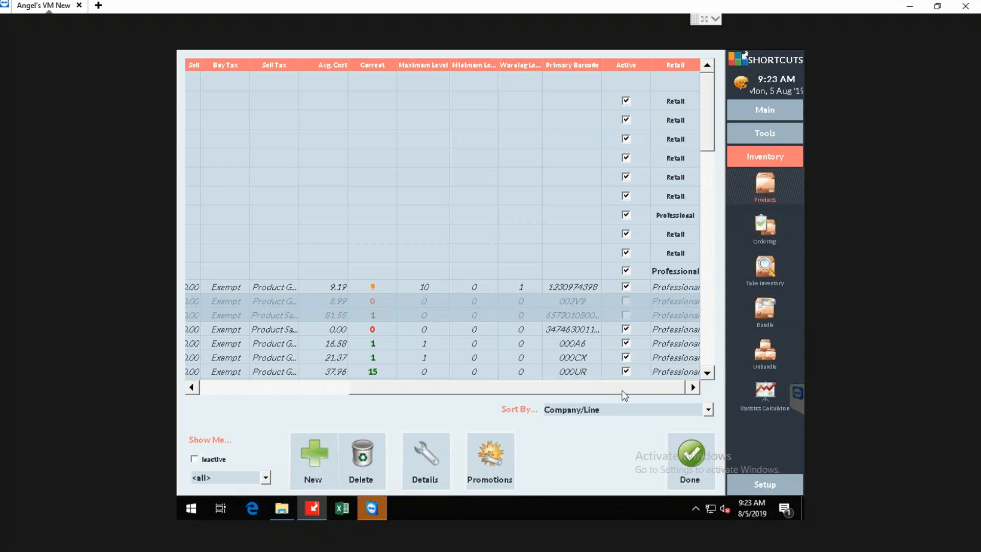
pyautogui.click(626, 328)
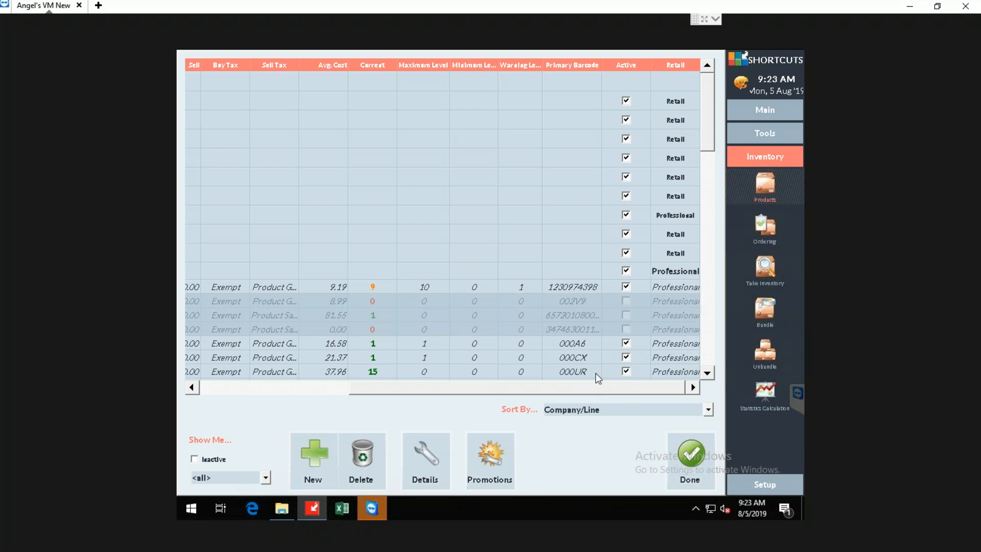
pyautogui.click(693, 457)
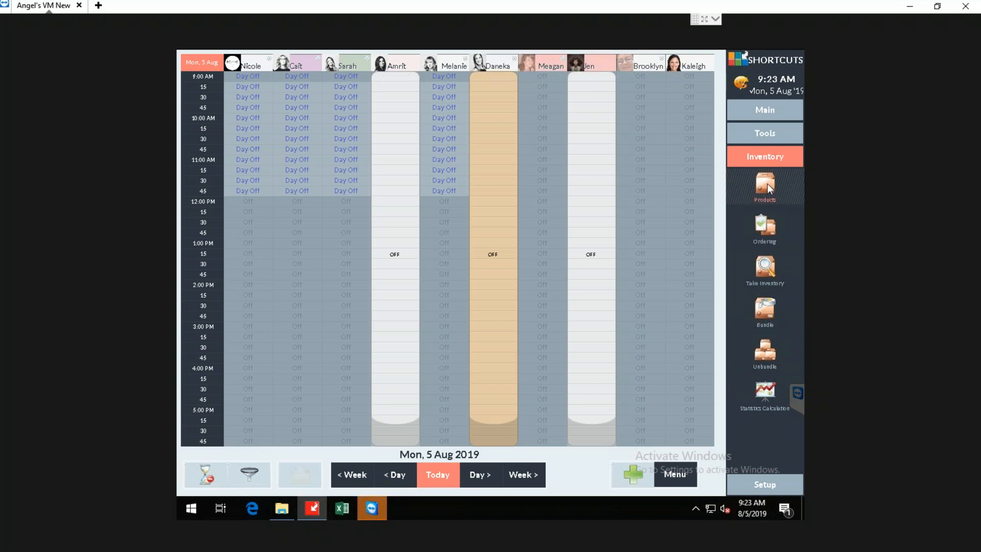
# Reopen the product list and check which products L'Oreal Professionnel's Blonde Studio line shows without inactive items.
pyautogui.click(765, 182)
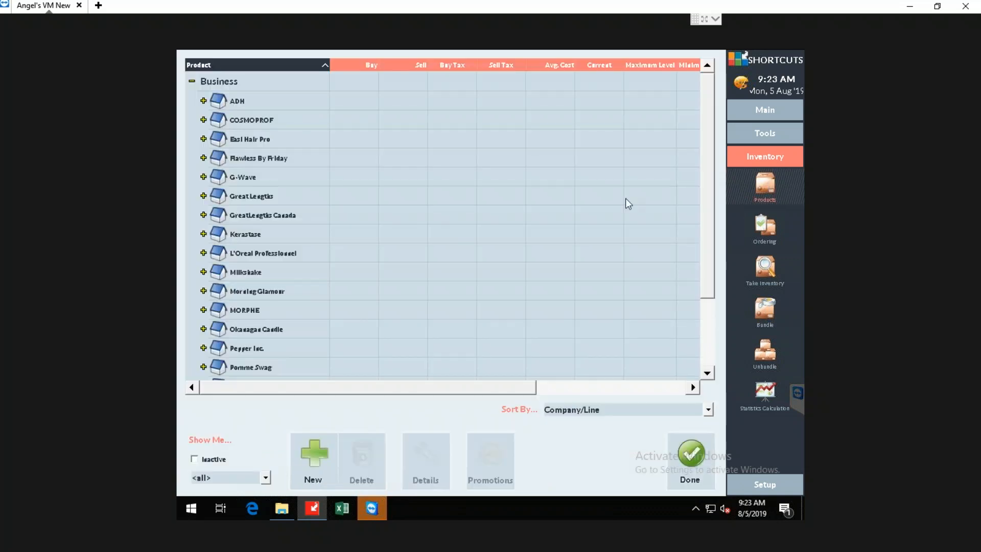
pyautogui.click(203, 252)
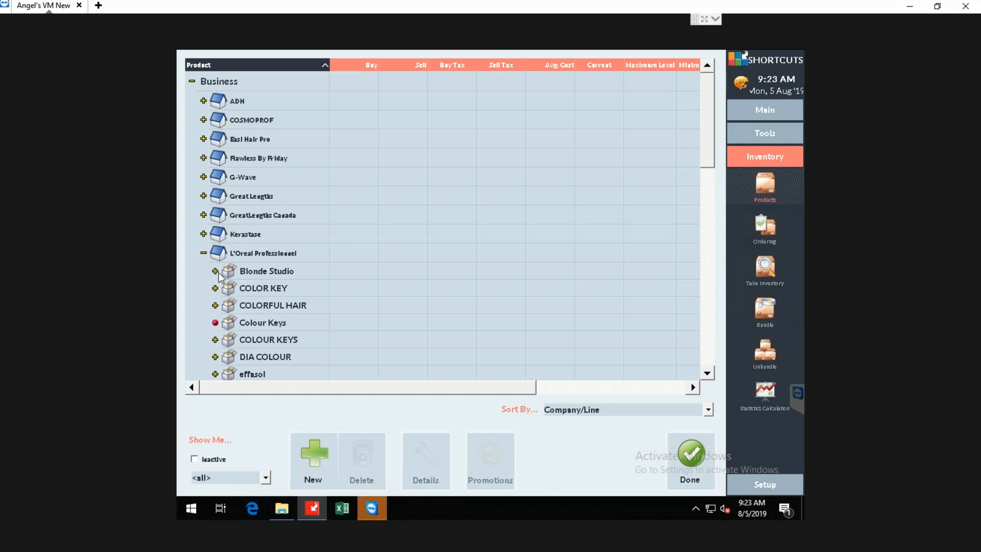
pyautogui.click(216, 270)
pyautogui.moveTo(416, 385); pyautogui.dragTo(578, 387)
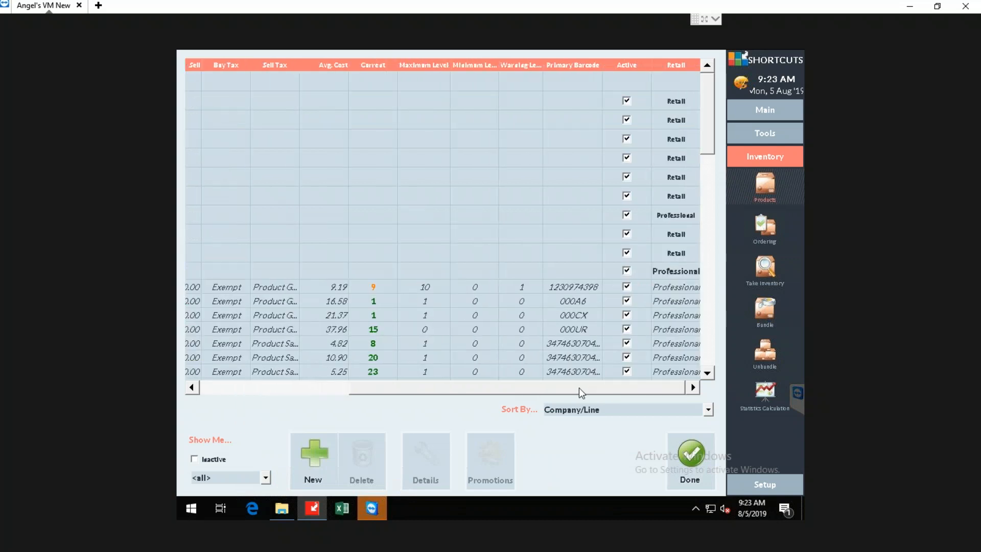
pyautogui.moveTo(440, 389); pyautogui.dragTo(313, 387)
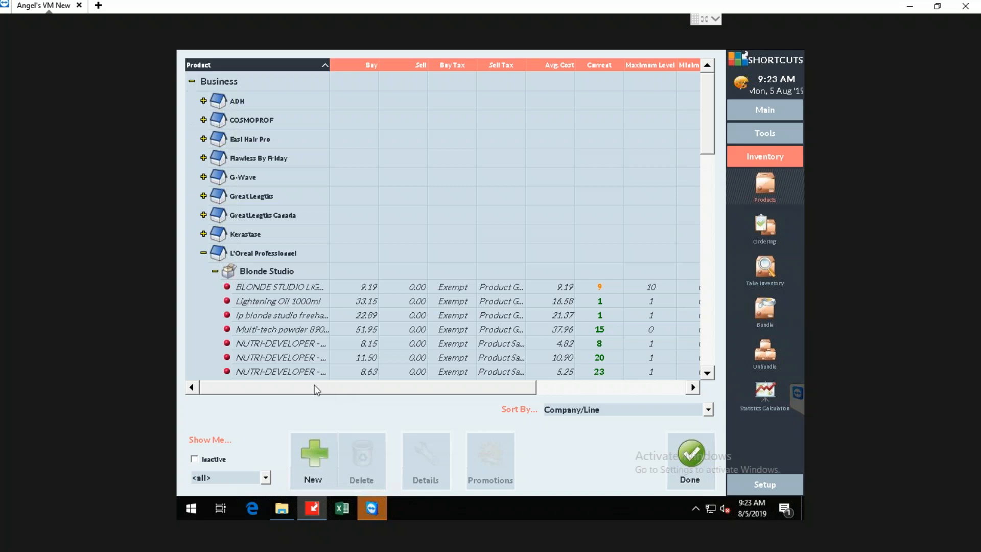
# Include inactive items in the product list and expand L'Oreal Professionnel's Blonde Studio line to show its products' Active column.
pyautogui.click(194, 459)
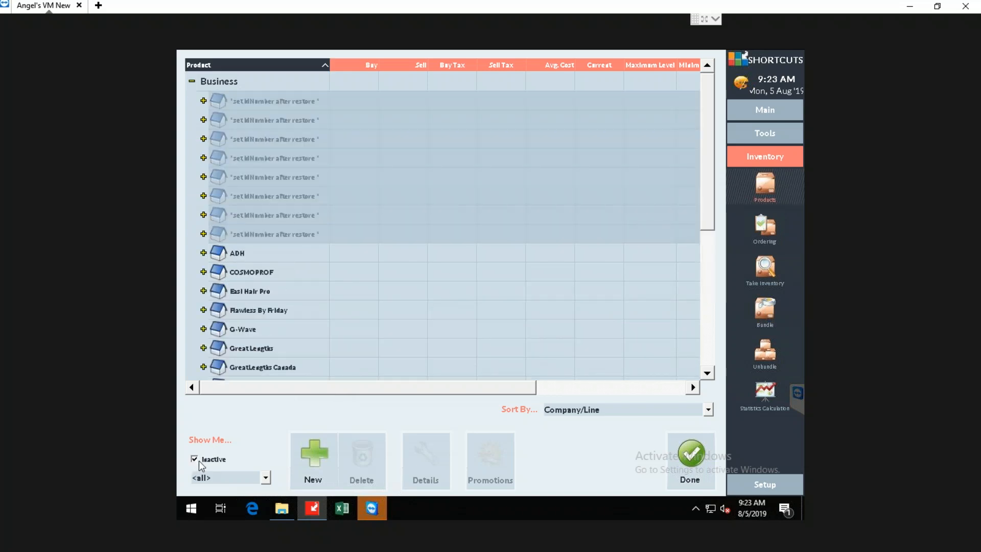
pyautogui.scroll(-4, 315, 339)
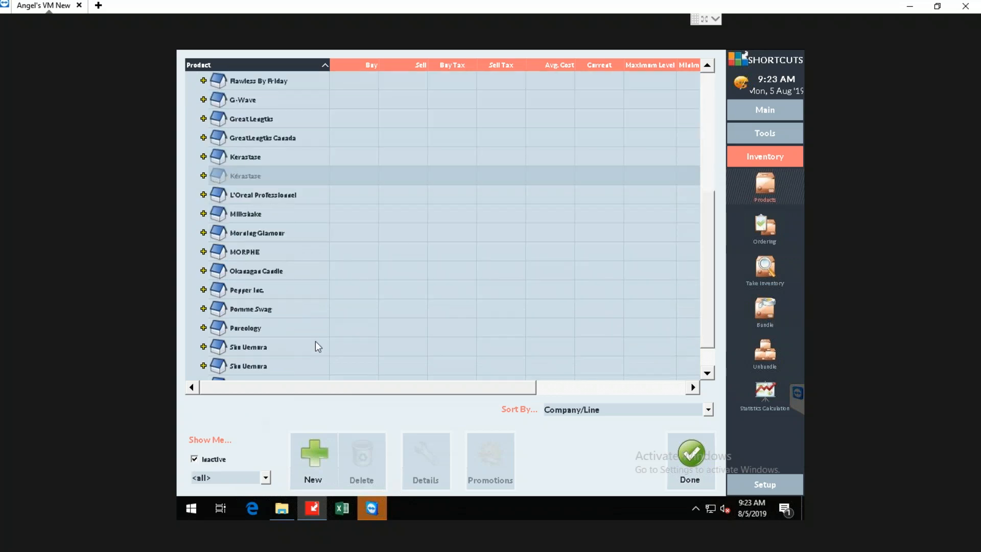
pyautogui.click(203, 195)
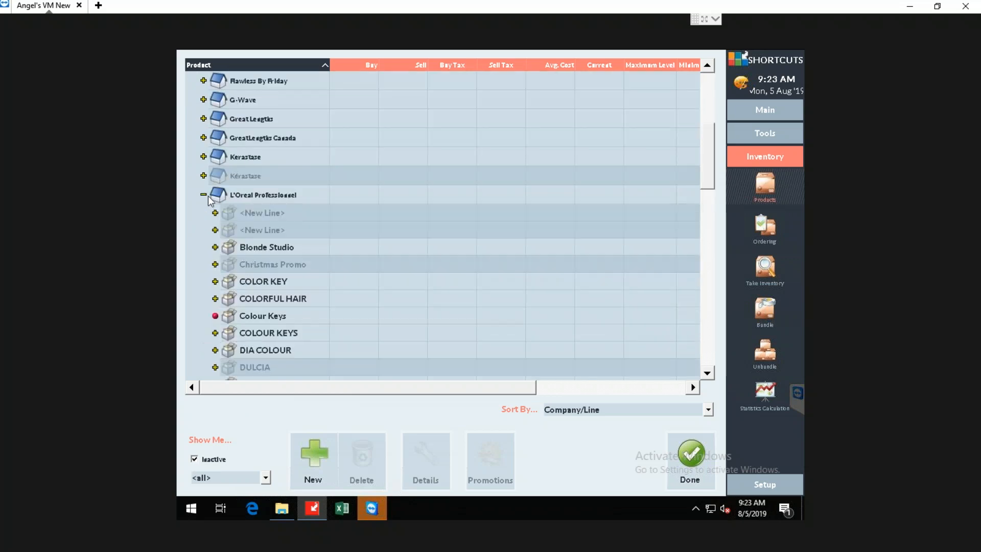
pyautogui.click(215, 247)
pyautogui.moveTo(459, 391); pyautogui.dragTo(605, 391)
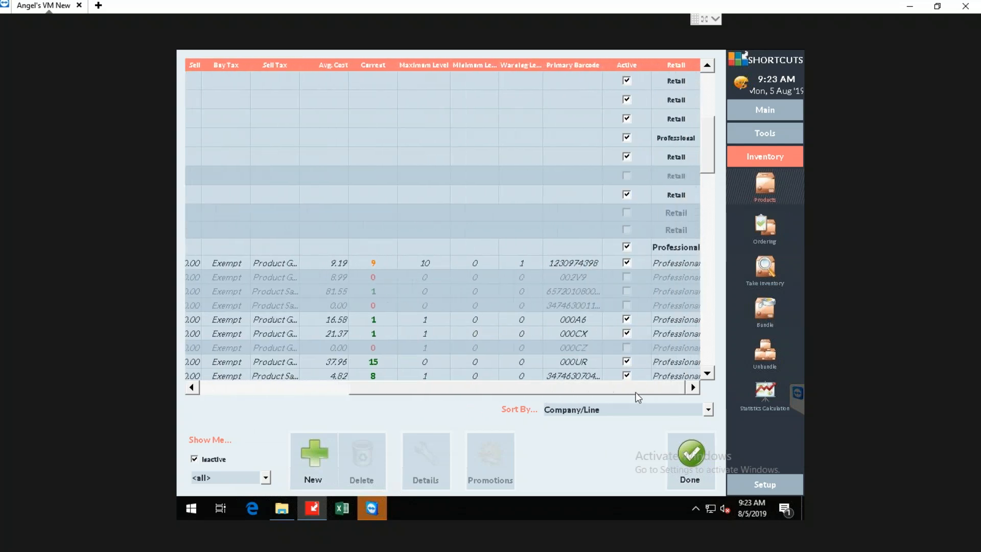
# Reactivate all four inactive Blonde Studio products in view, including the one with barcode 000CZ, and close the product list.
pyautogui.click(626, 278)
pyautogui.click(627, 291)
pyautogui.click(626, 305)
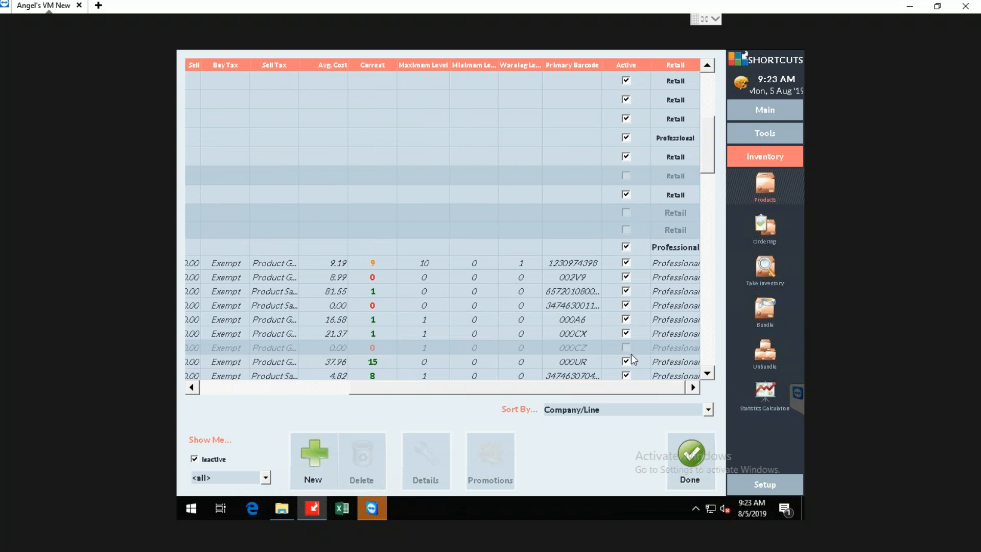
pyautogui.click(627, 347)
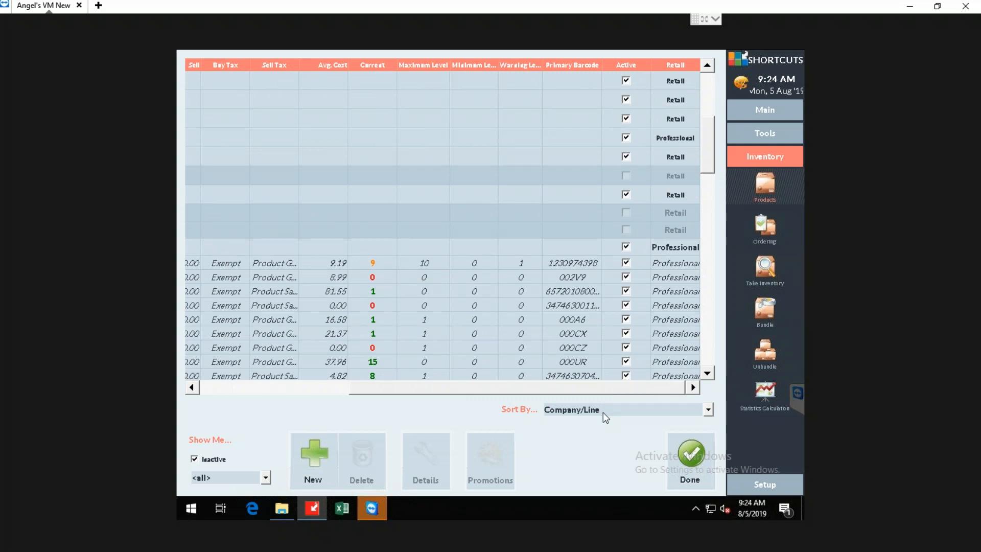
pyautogui.click(694, 451)
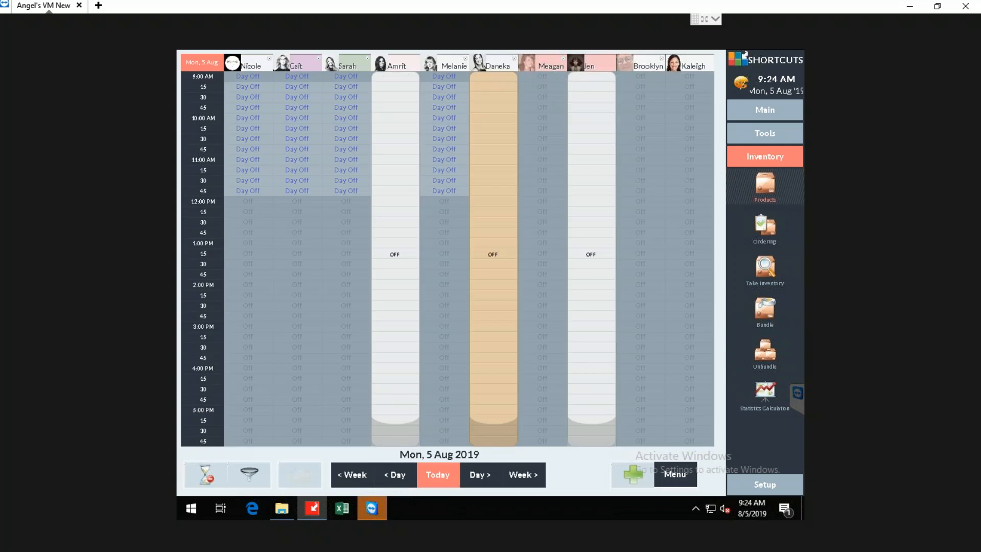
# Return to the PowerPoint presentation, start the slide show from slide 9, Product Movement History, and play its video.
pyautogui.click(912, 11)
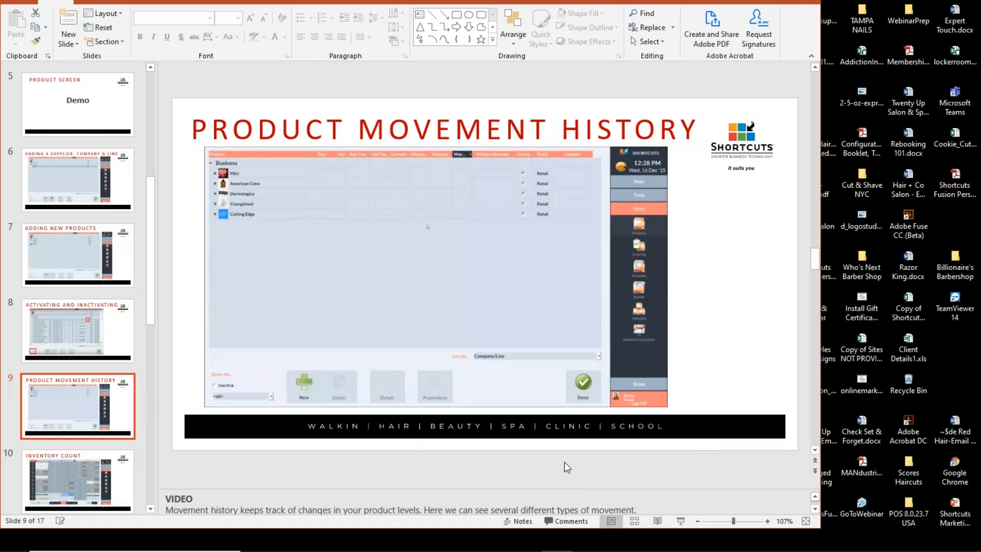
pyautogui.click(682, 520)
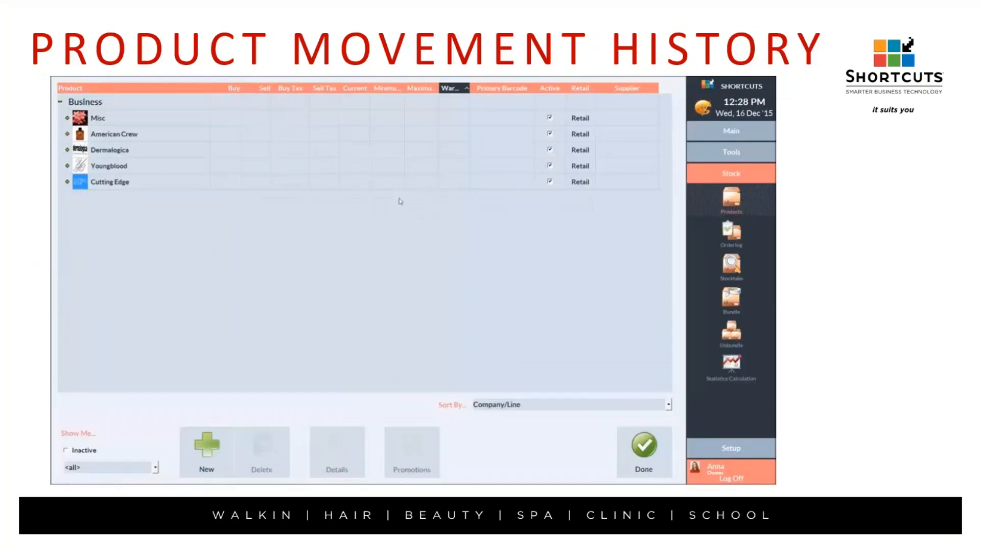
pyautogui.click(73, 469)
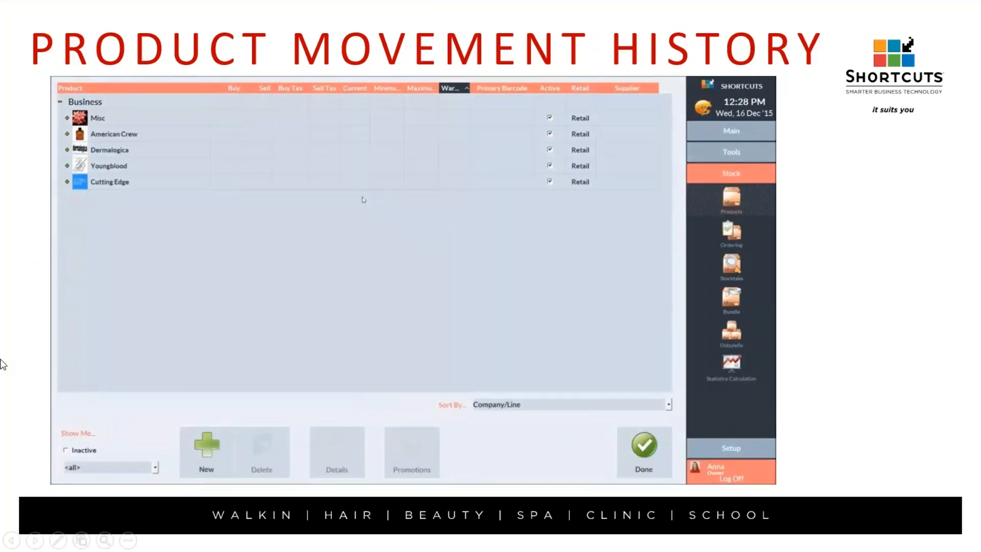
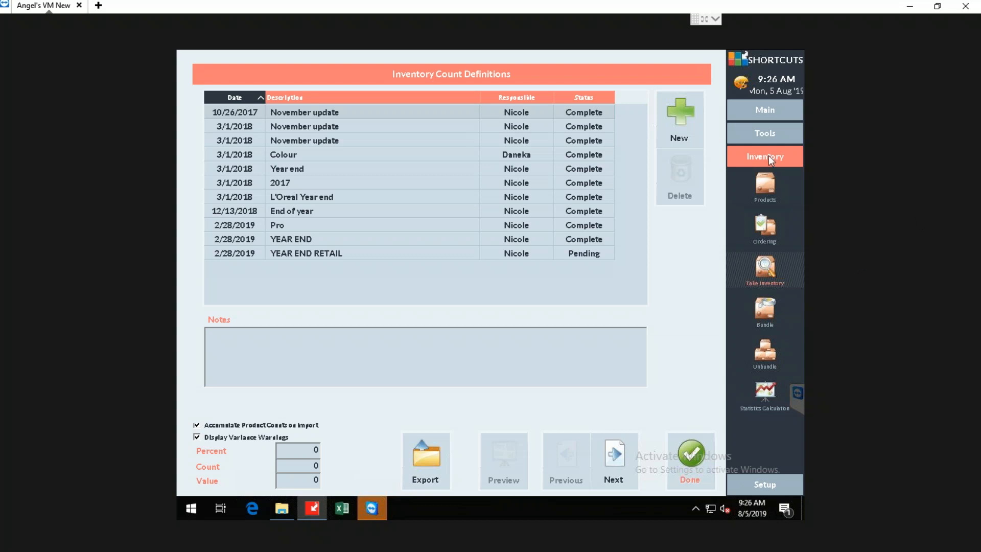
# Create a new inventory count definition described as "L'oreal Color" and proceed to its count entries.
pyautogui.click(664, 133)
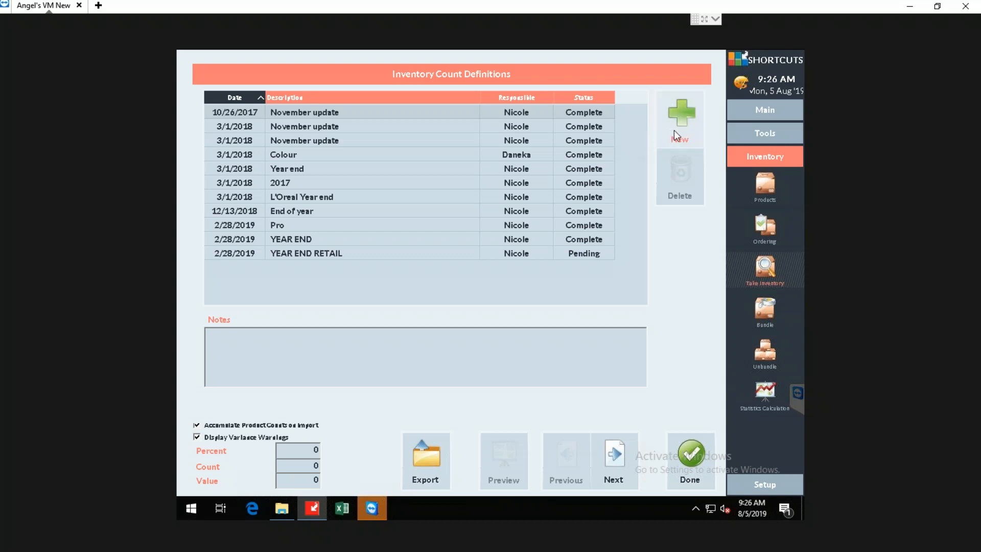
pyautogui.click(673, 131)
pyautogui.write("L'oreal Color")
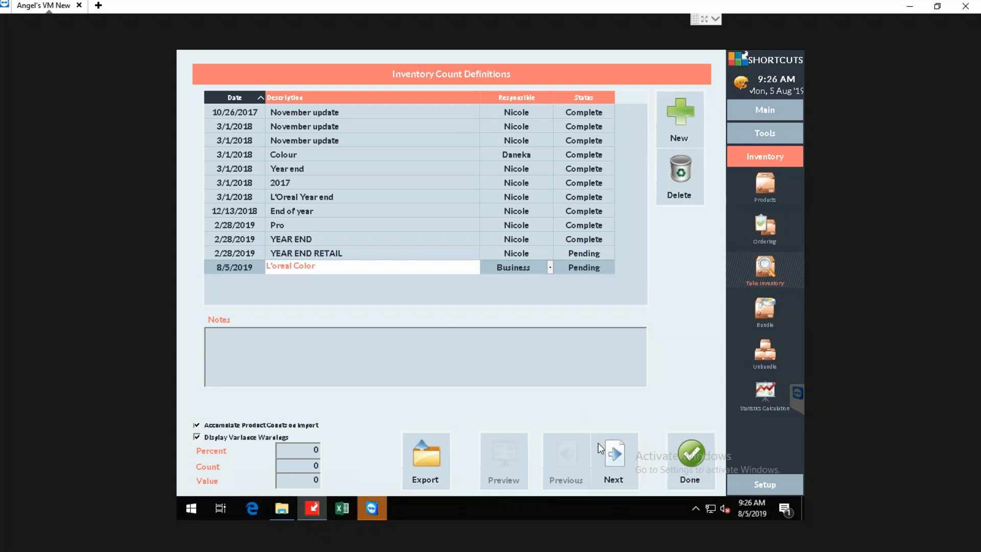
pyautogui.click(615, 453)
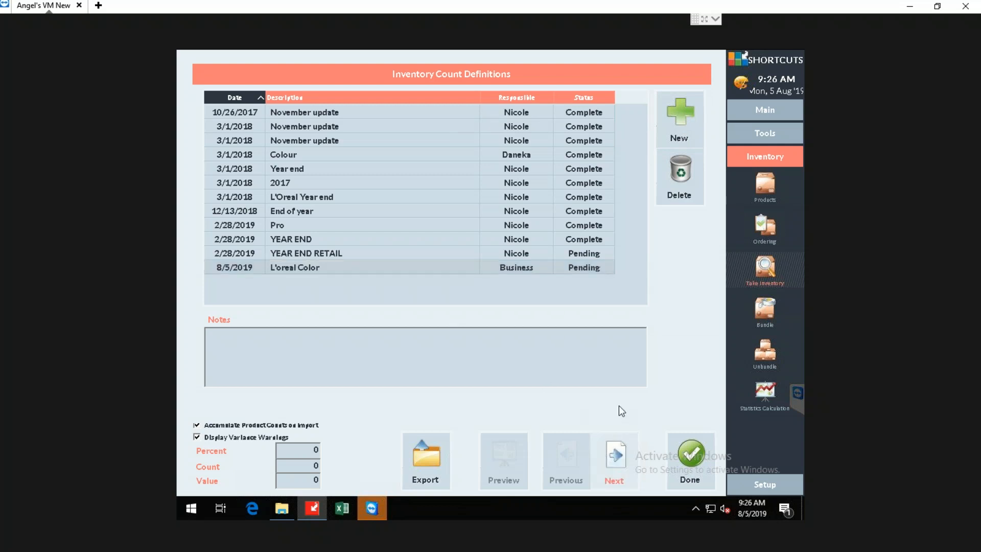
pyautogui.click(619, 449)
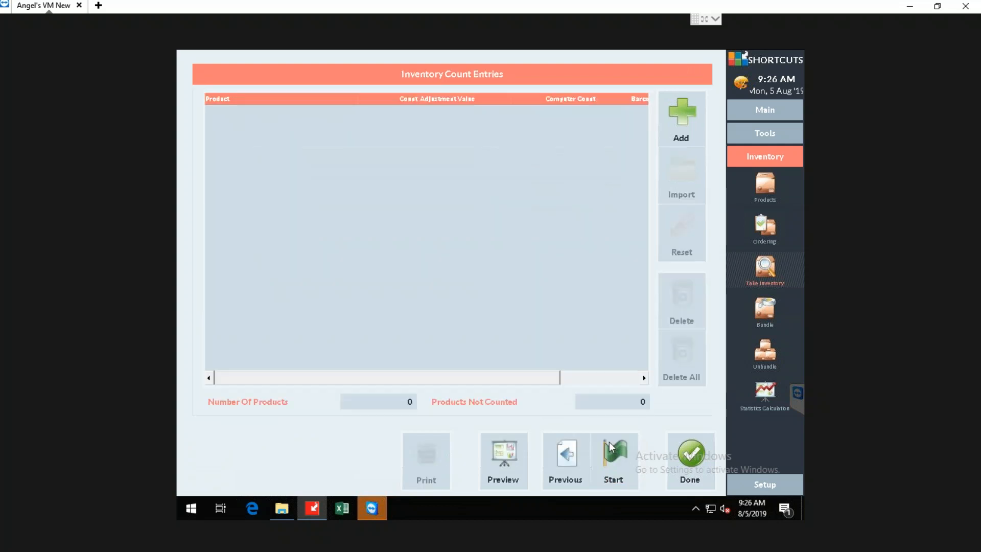
# Open the product selection for the count and expand L'Oreal Professionnel to show its lines.
pyautogui.click(670, 131)
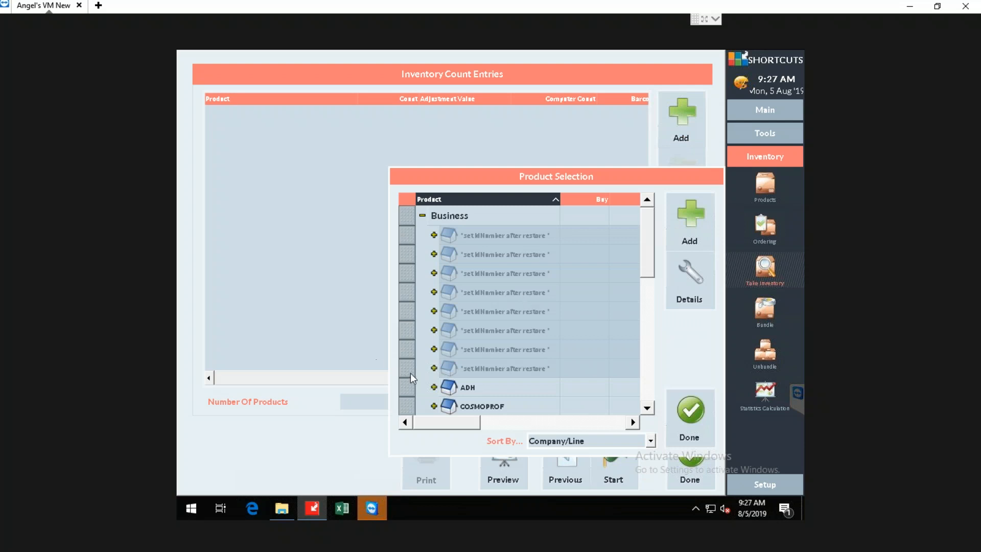
pyautogui.scroll(-3, 530, 354)
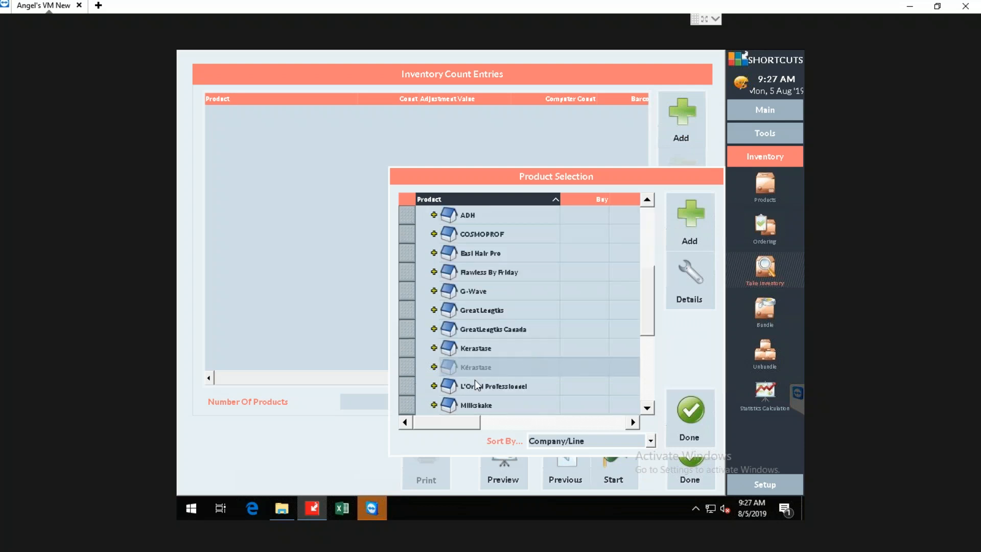
pyautogui.click(434, 386)
pyautogui.scroll(-2, 493, 345)
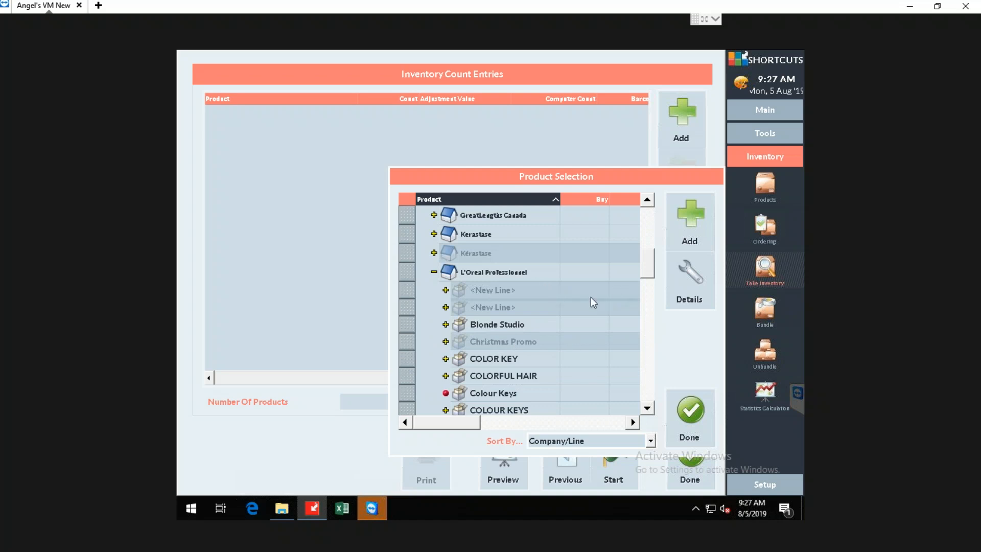
pyautogui.scroll(-1, 599, 298)
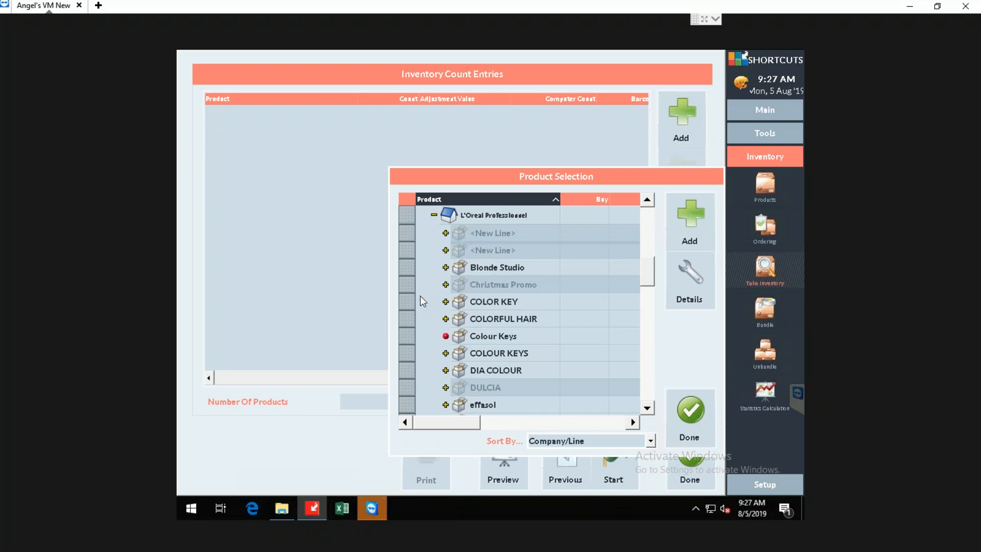
# Add L'Oreal Professionnel's Blonde Studio, COLOR KEY, COLORFUL HAIR, COLOUR KEYS and DIA COLOUR lines to the inventory count.
pyautogui.click(409, 267)
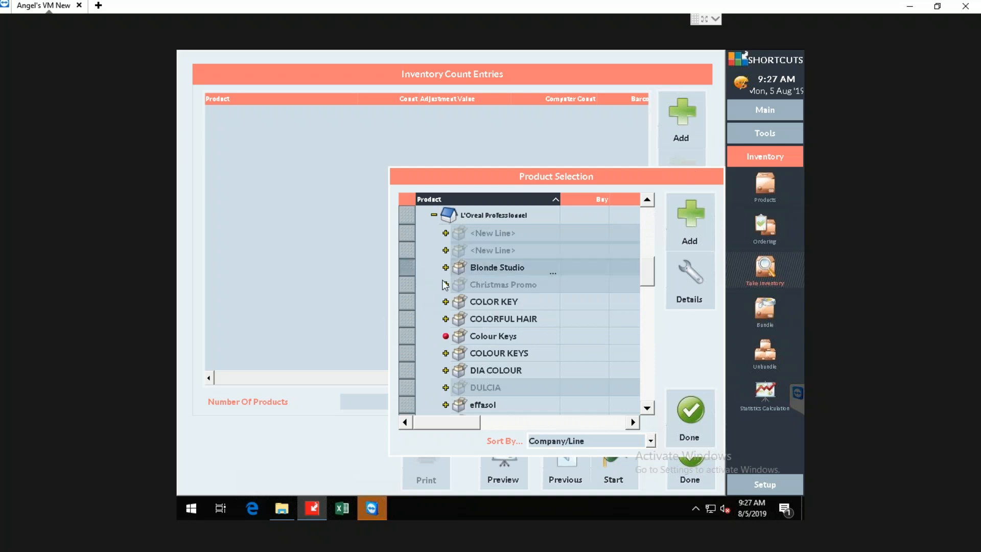
pyautogui.click(407, 305)
pyautogui.click(409, 320)
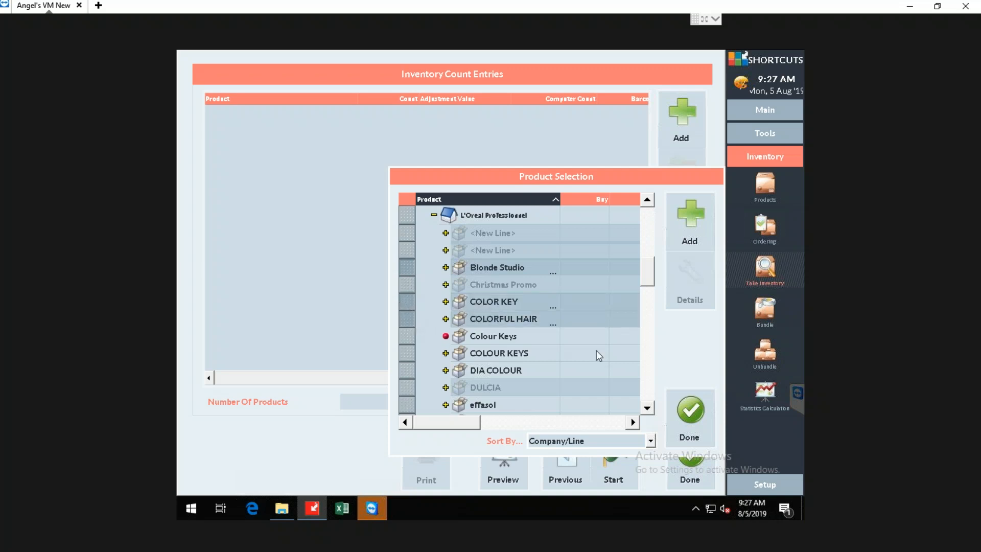
pyautogui.click(408, 353)
pyautogui.click(407, 371)
pyautogui.scroll(-1, 505, 347)
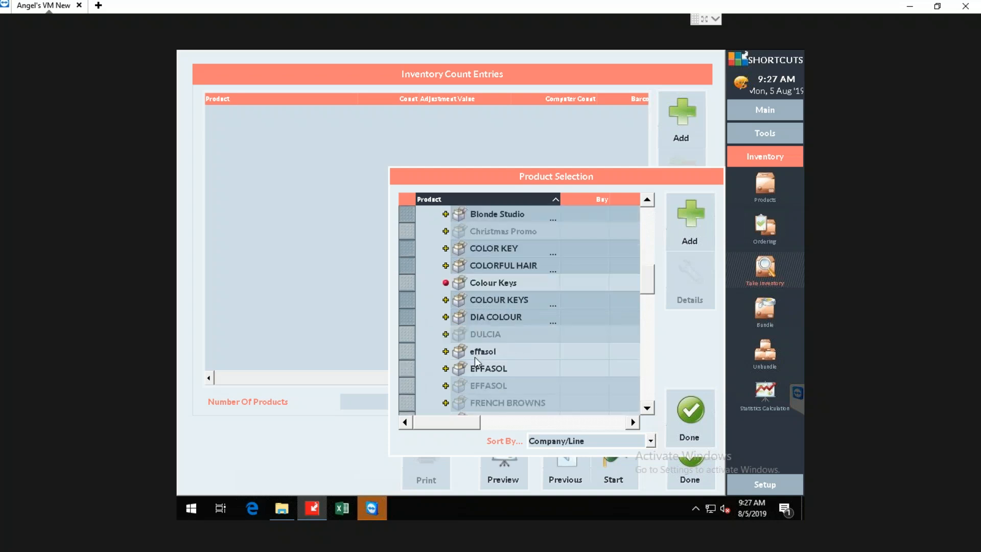
pyautogui.scroll(1, 477, 353)
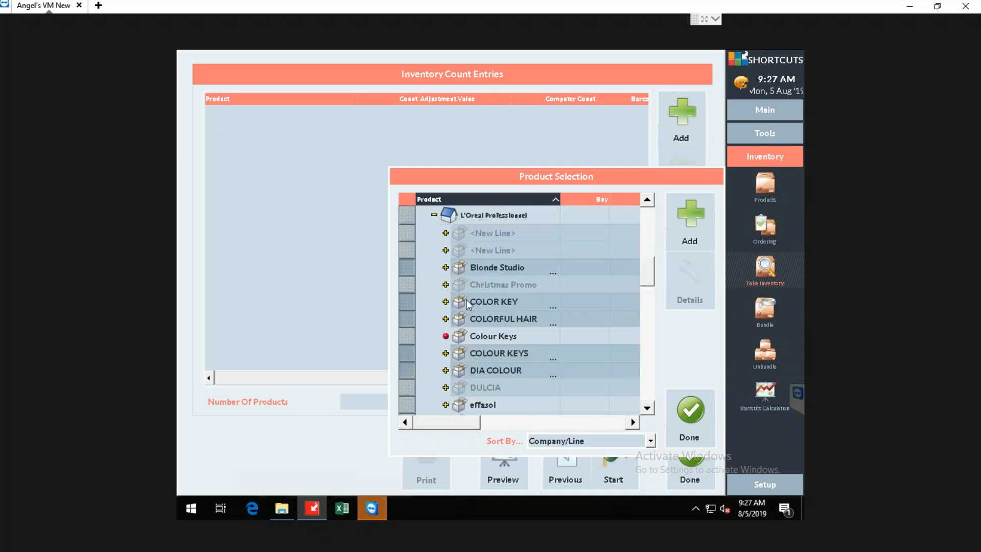
pyautogui.click(695, 222)
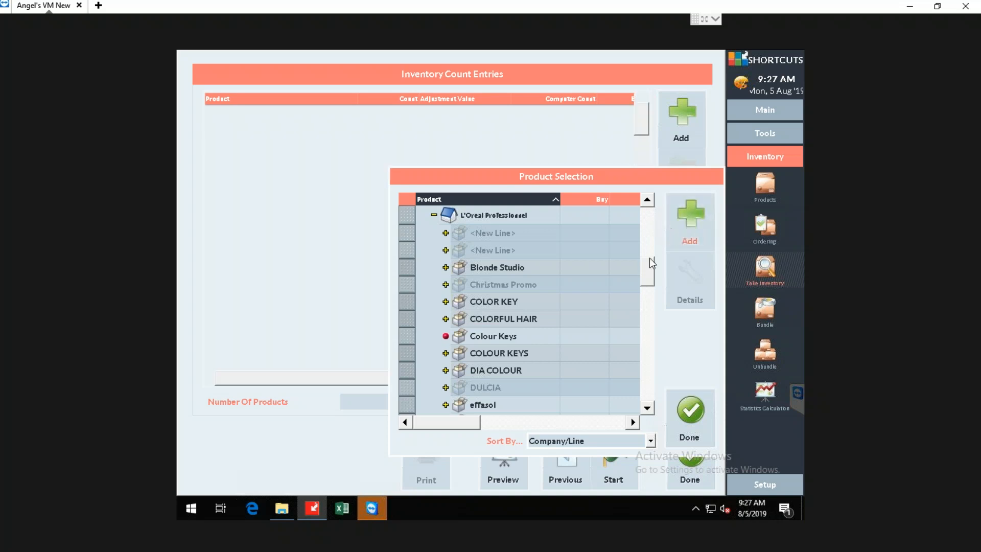
# Finish the product selection, review the inventory count warning's list and dismiss it.
pyautogui.moveTo(649, 271); pyautogui.dragTo(634, 364)
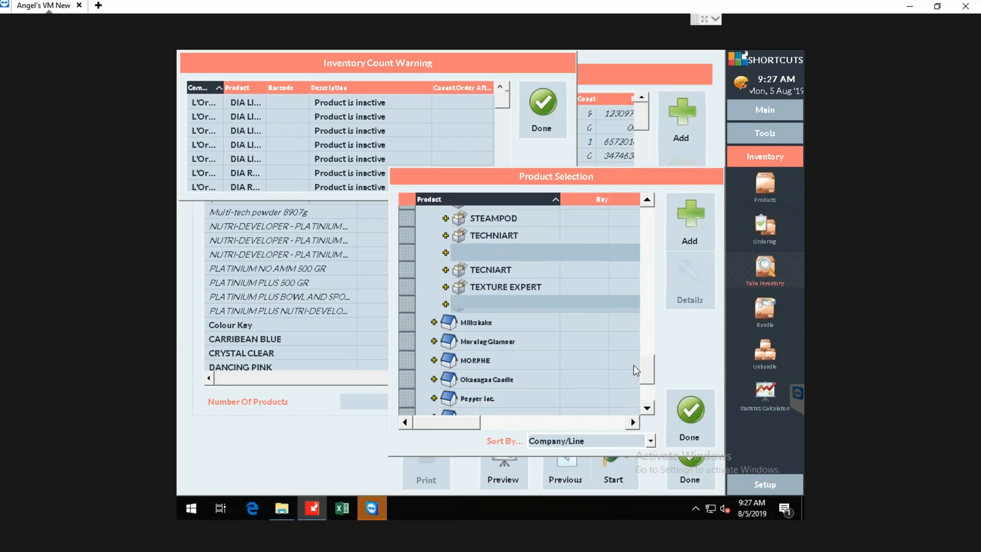
pyautogui.click(693, 413)
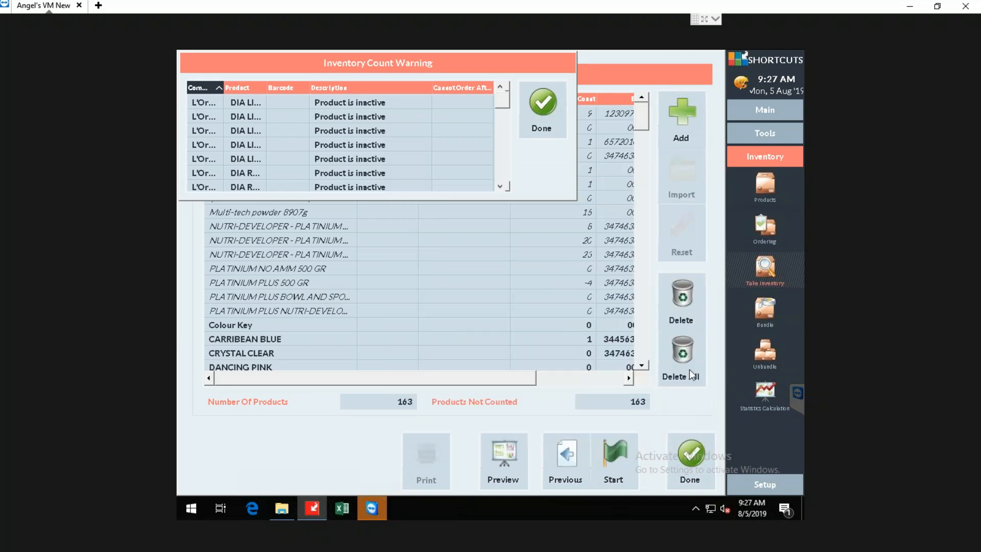
pyautogui.moveTo(504, 104)
pyautogui.mouseDown()
pyautogui.moveTo(507, 182)
pyautogui.moveTo(521, 97)
pyautogui.mouseUp()
pyautogui.click(542, 105)
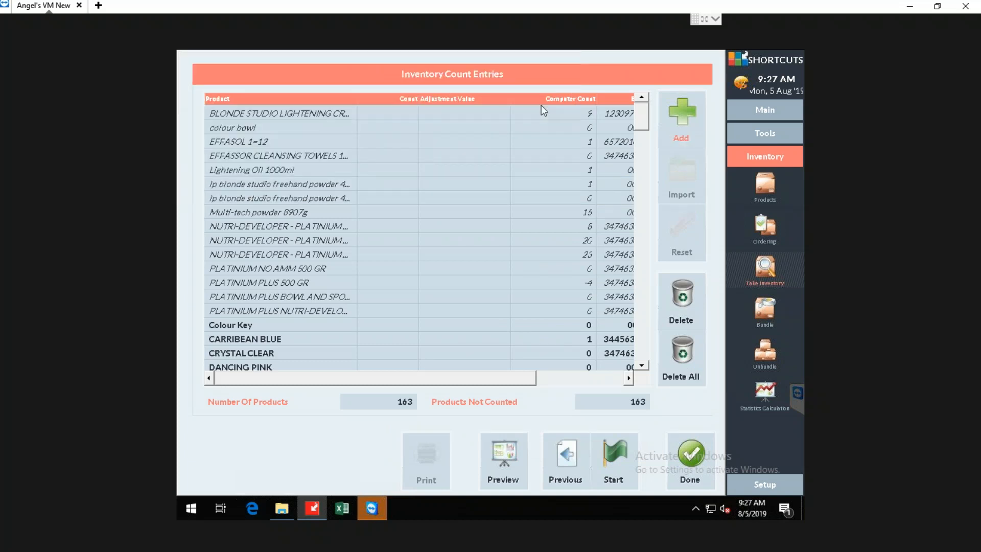
# Look over the count entries and sort them first by computer count and then by count.
pyautogui.scroll(-6, 421, 245)
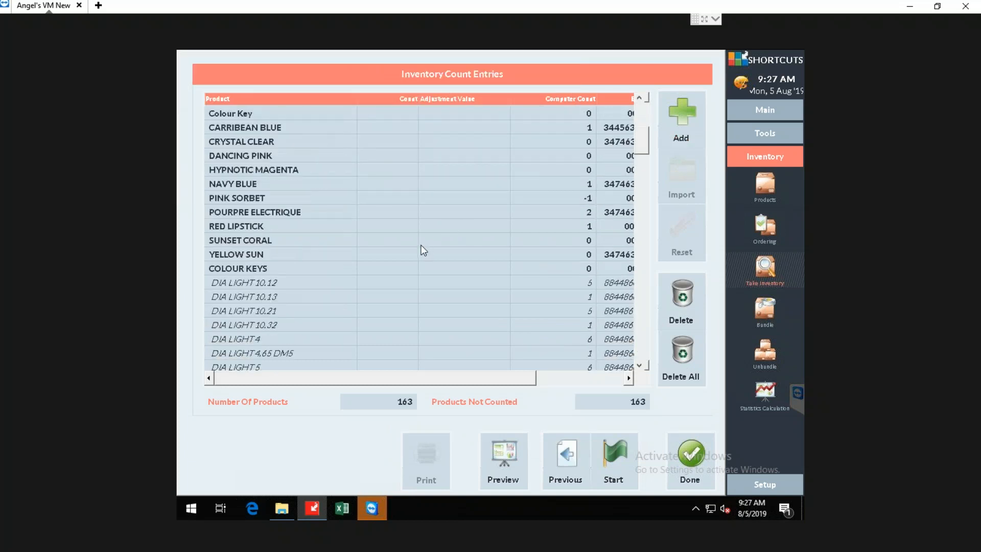
pyautogui.scroll(6, 419, 244)
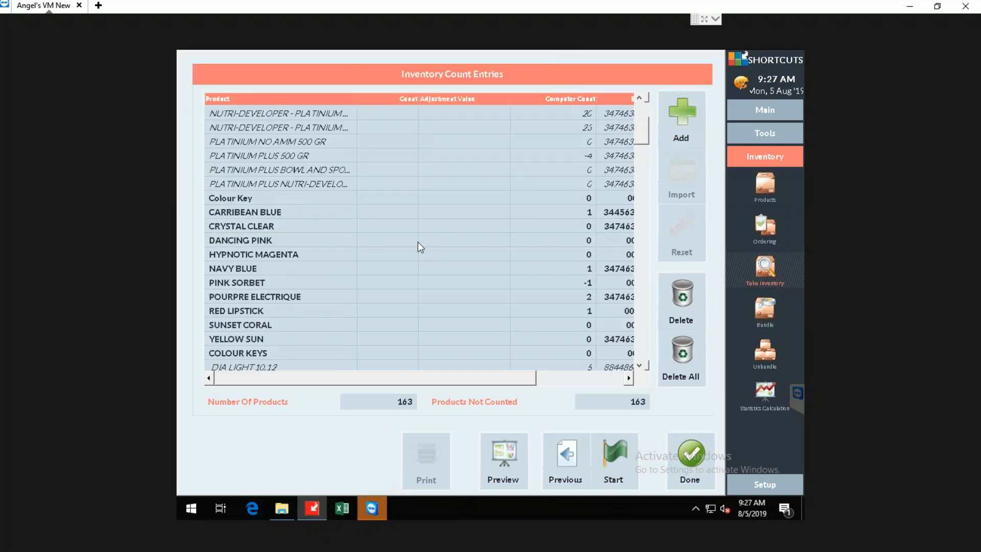
pyautogui.scroll(-2, 417, 244)
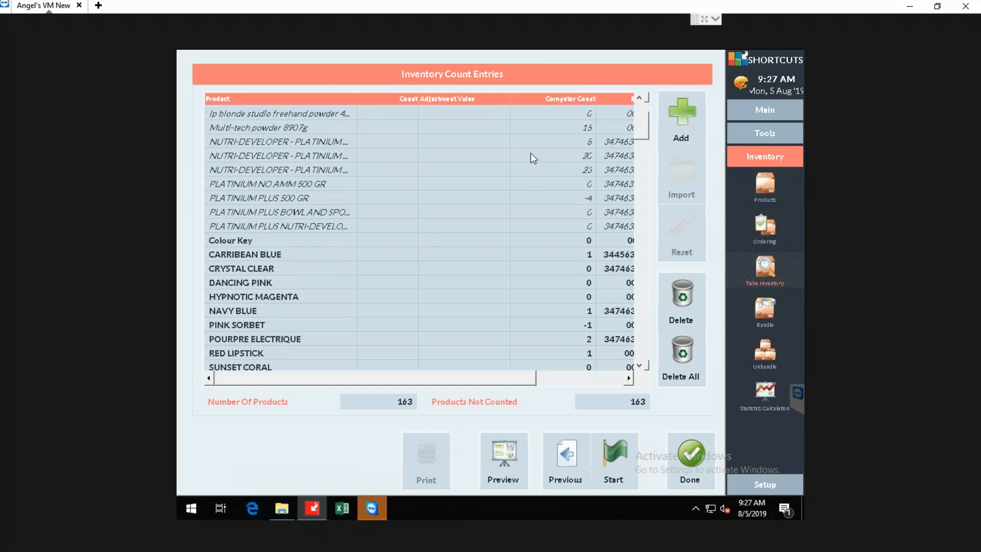
pyautogui.click(559, 100)
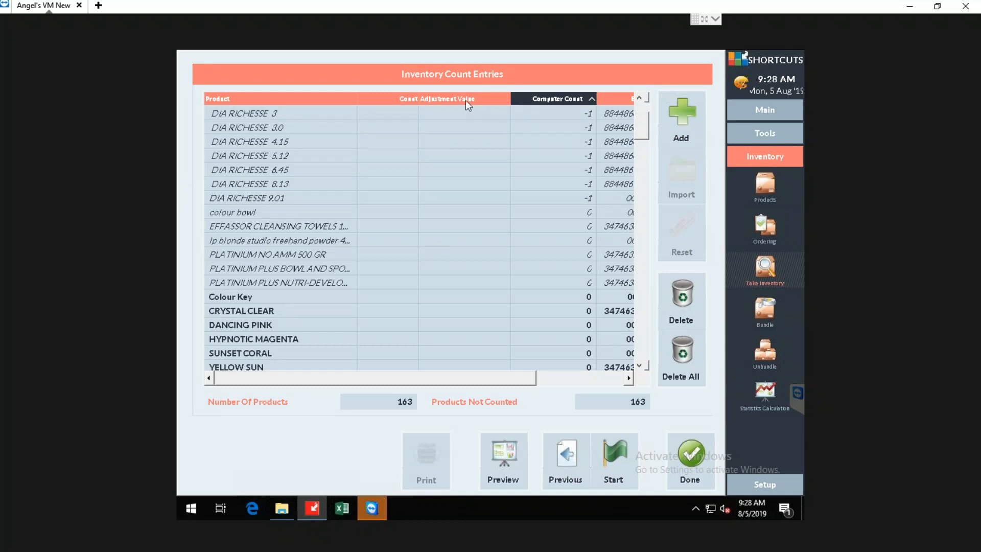
pyautogui.click(390, 100)
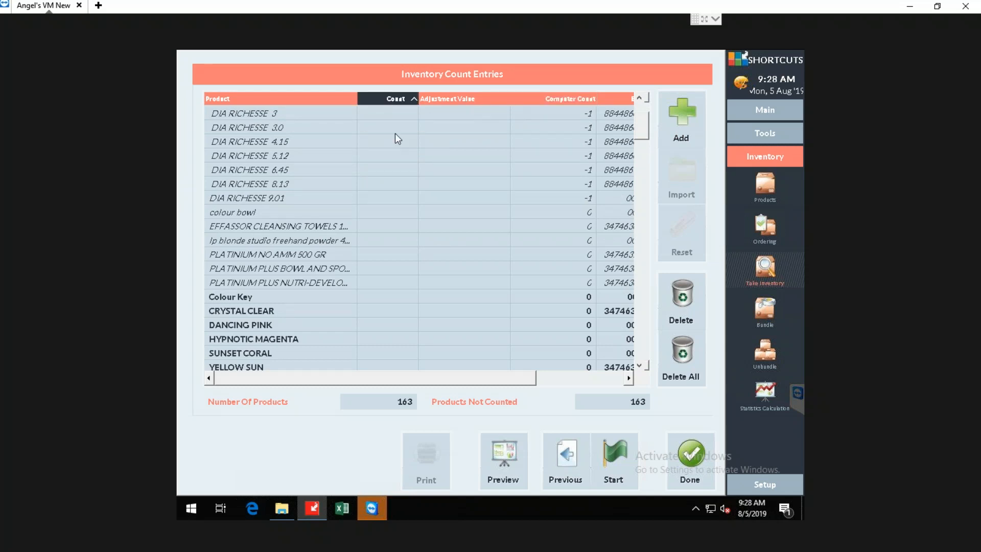
# Examine the Count column for Colour Key, CRYSTAL CLEAR, DANCING PINK and the products further down the list.
pyautogui.click(394, 132)
pyautogui.click(407, 302)
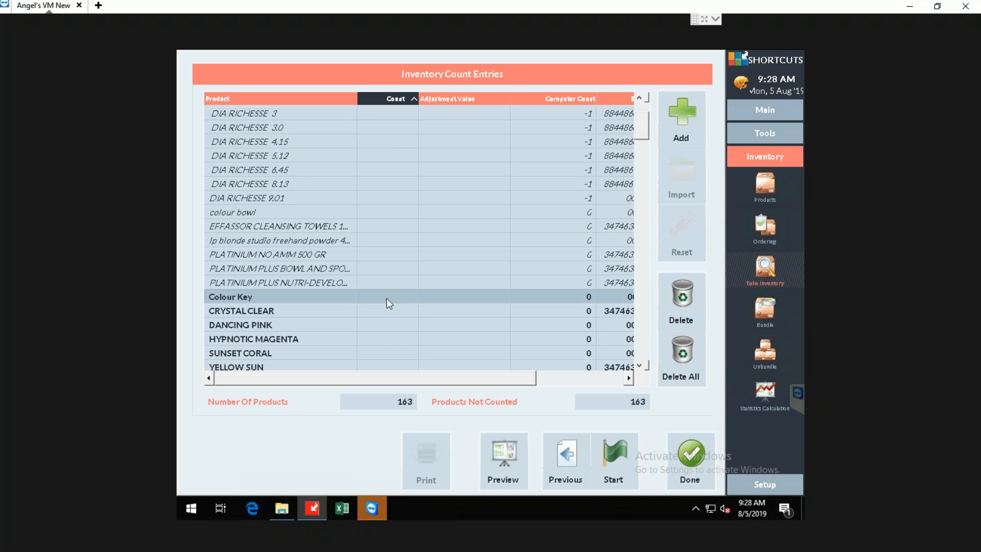
pyautogui.click(393, 310)
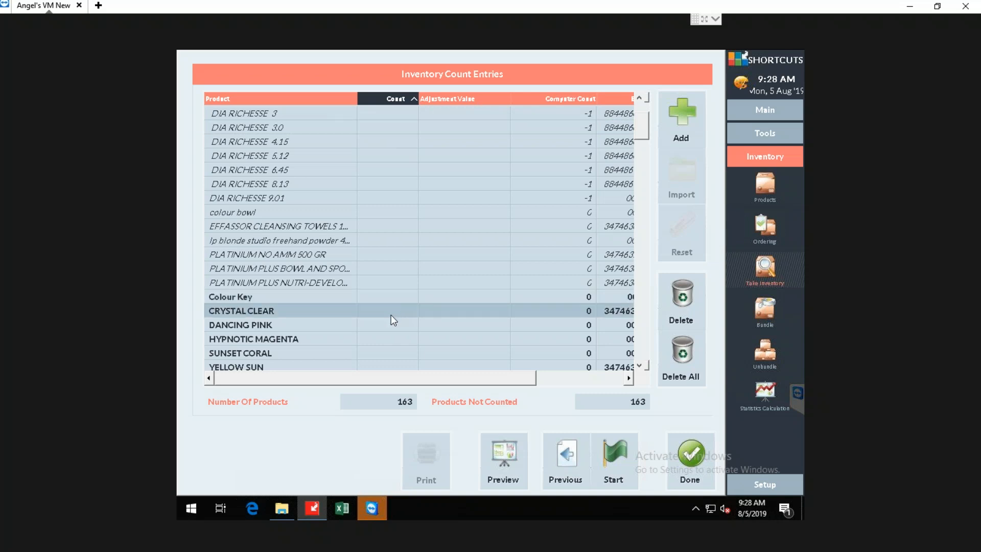
pyautogui.click(388, 327)
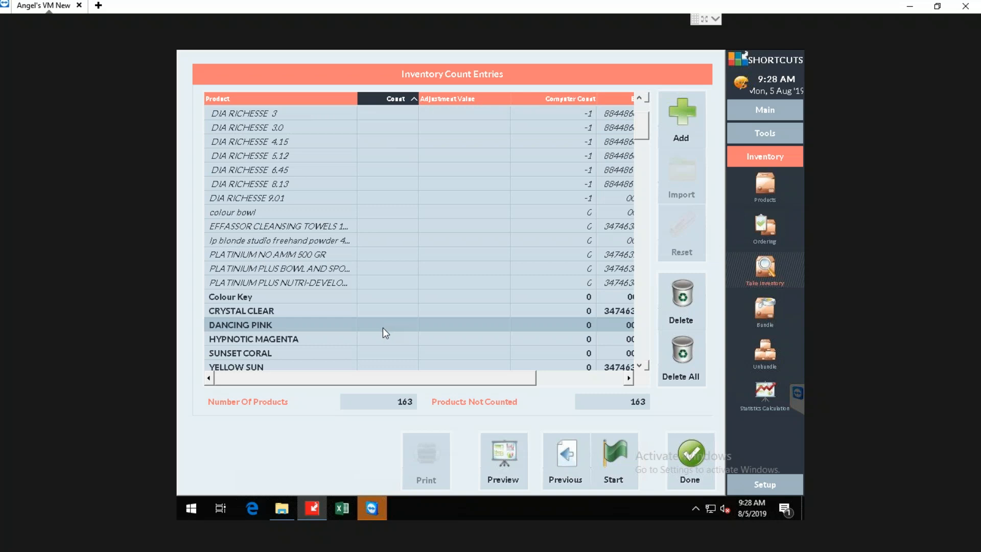
pyautogui.scroll(-10, 385, 326)
pyautogui.scroll(-15, 380, 324)
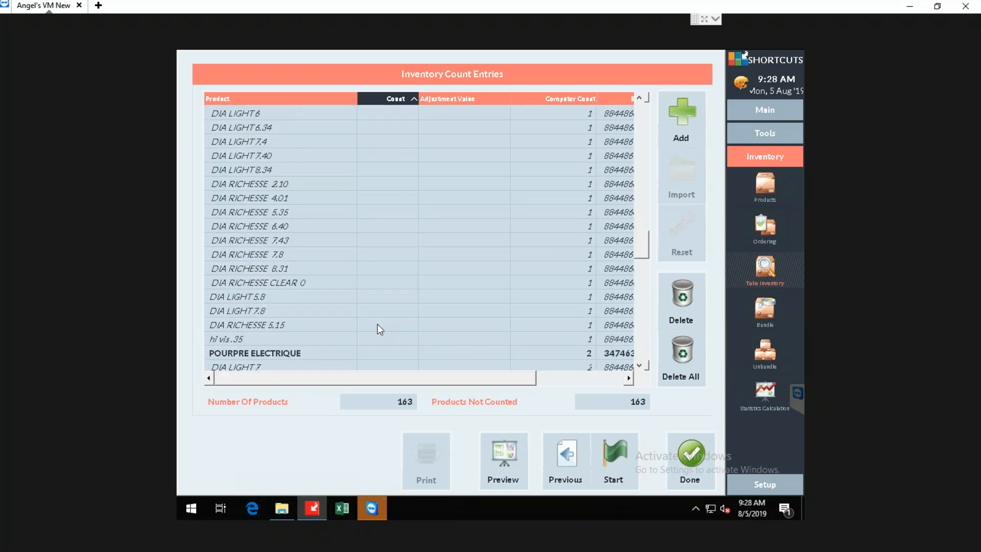
pyautogui.scroll(-5, 377, 324)
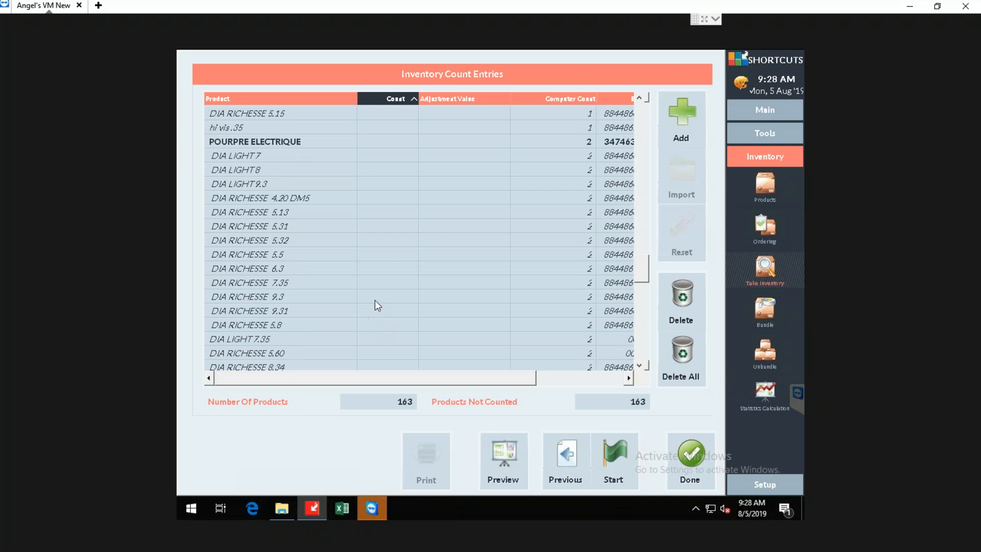
# Start the L'oreal Color inventory count and confirm its activation.
pyautogui.click(617, 455)
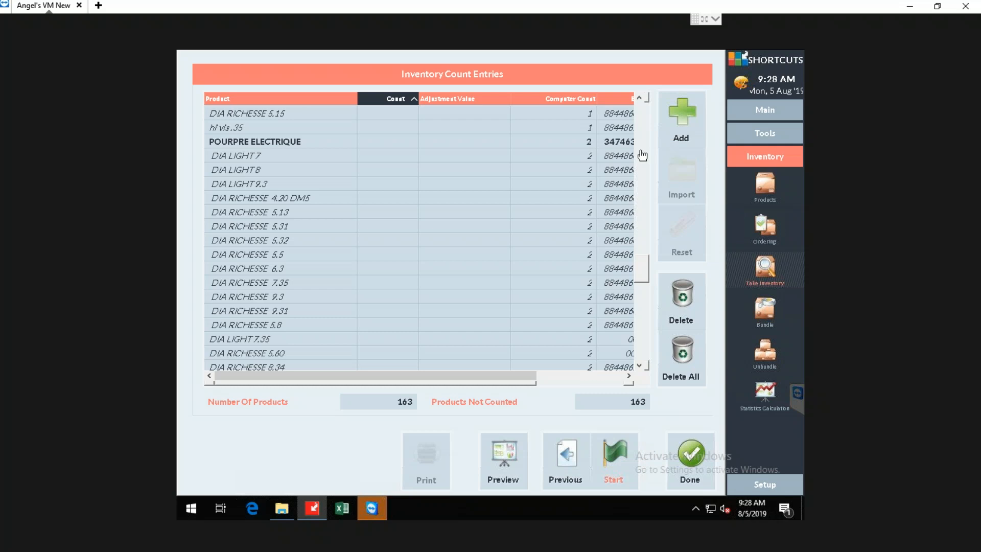
pyautogui.click(616, 460)
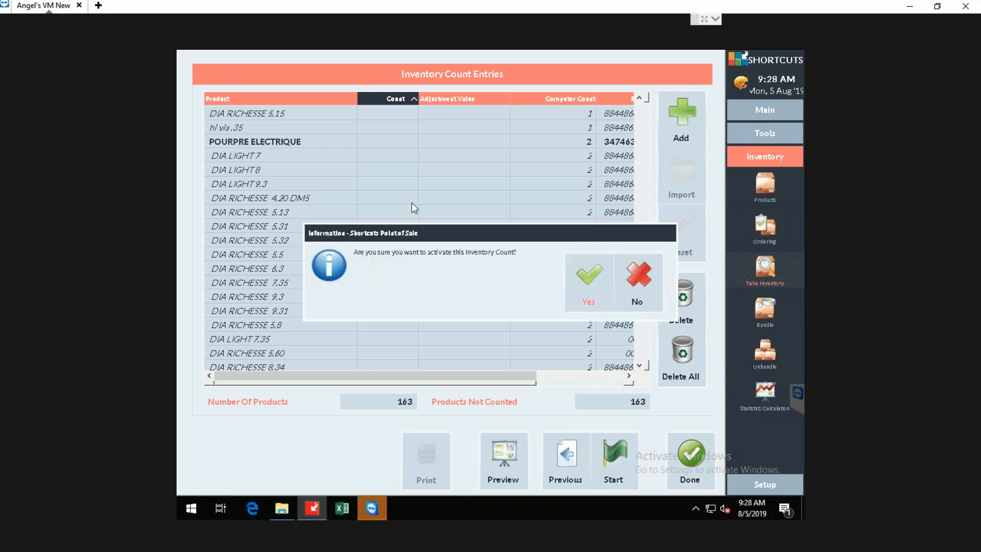
pyautogui.click(584, 281)
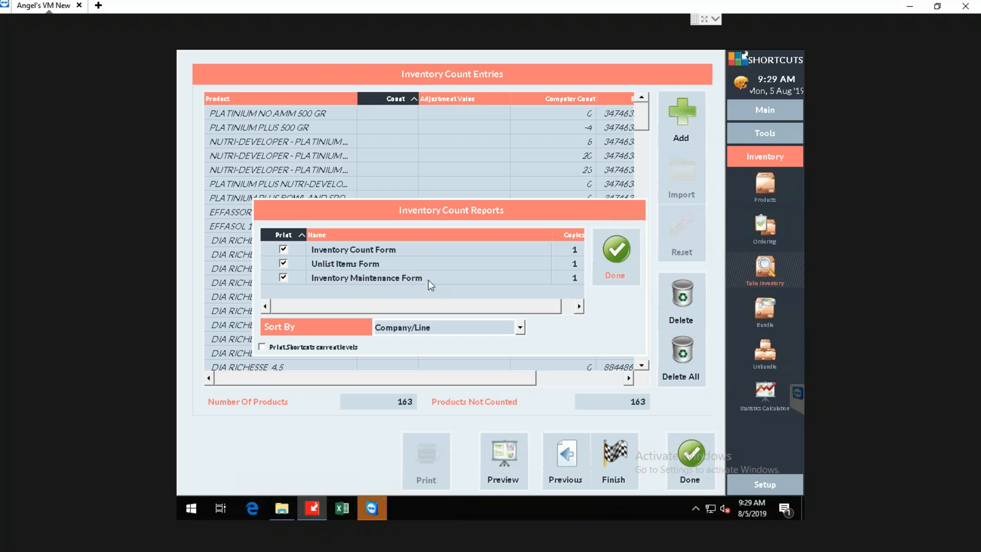
# Exclude the Inventory Count, Unlist Items and Inventory Maintenance forms from printing and finish the count reports dialog.
pyautogui.click(283, 249)
pyautogui.click(620, 251)
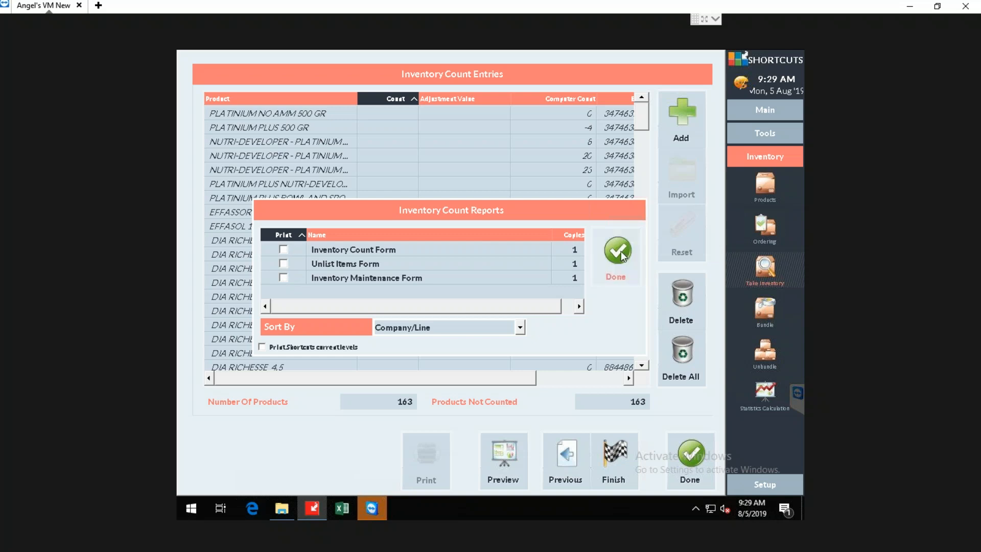
pyautogui.click(621, 250)
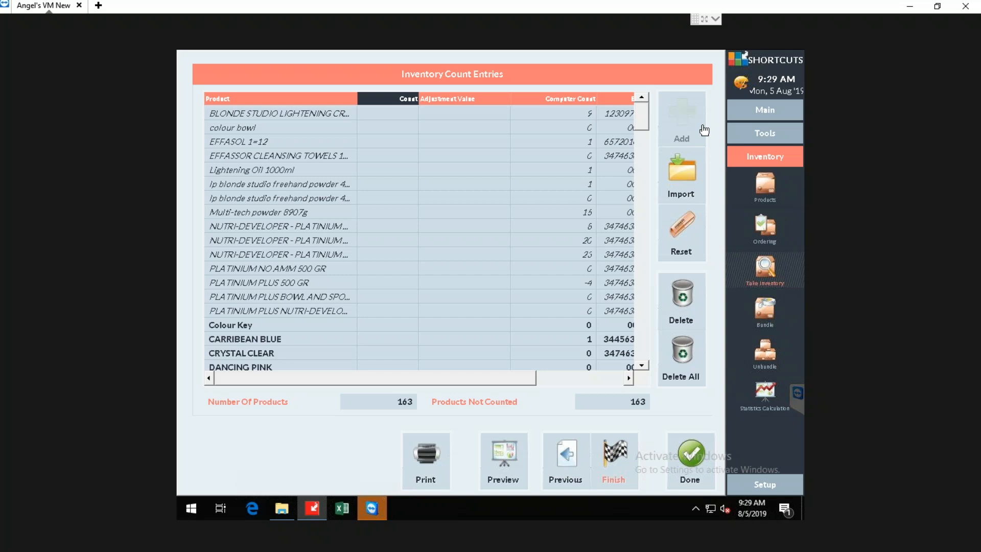
# Close the count entries and reopen the list of inventory count definitions.
pyautogui.click(692, 455)
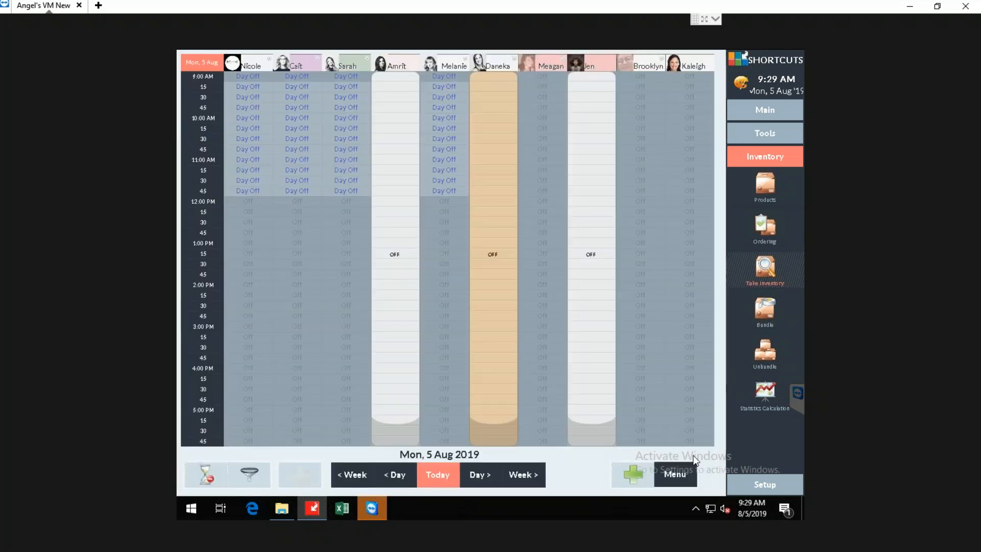
pyautogui.click(760, 114)
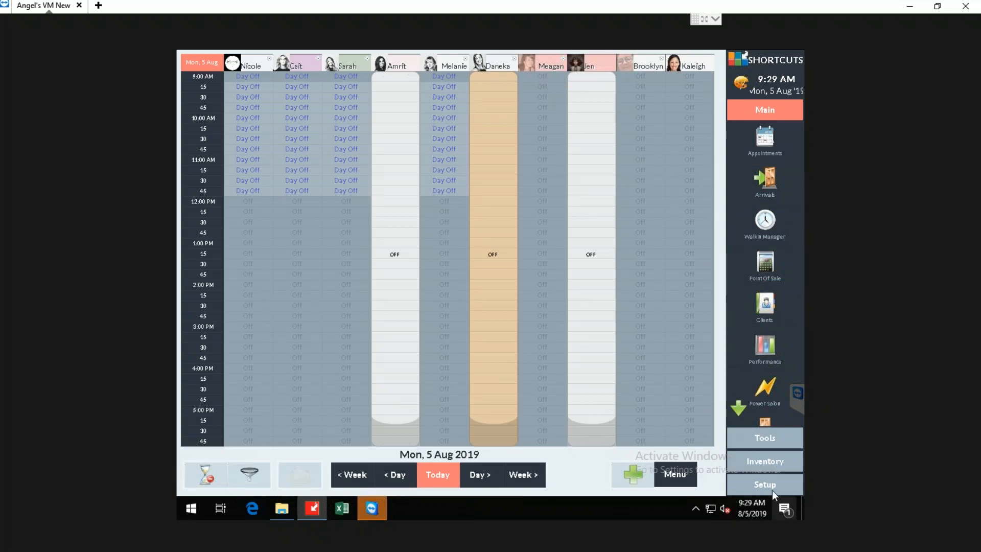
pyautogui.click(765, 461)
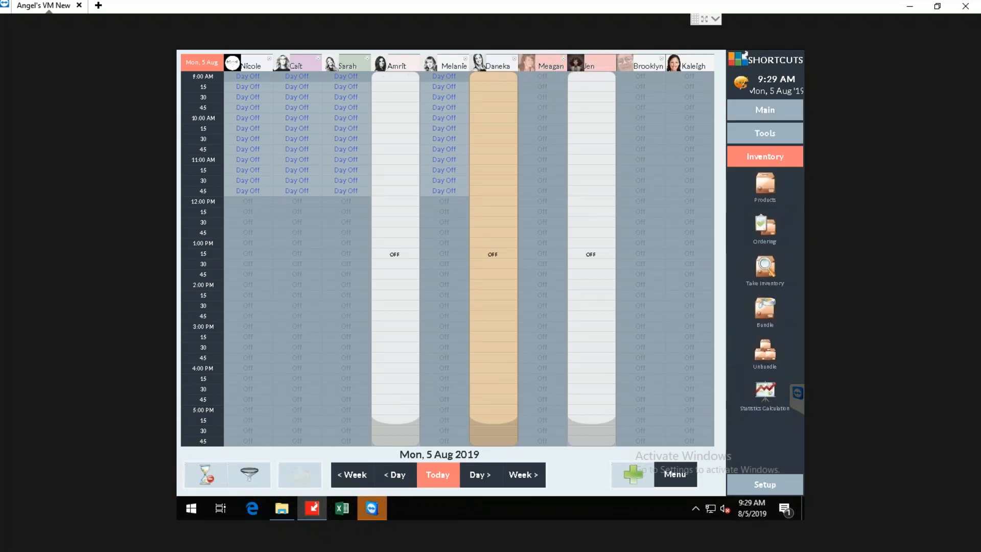
pyautogui.click(767, 266)
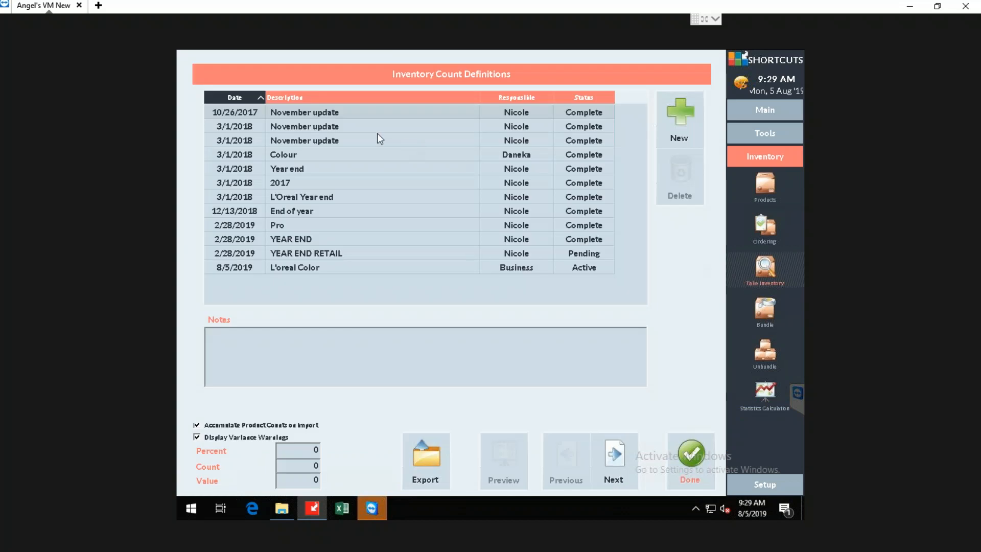
# Open the entries of the active L'oreal Color count and enter a count of 3 for Colour Key.
pyautogui.click(310, 267)
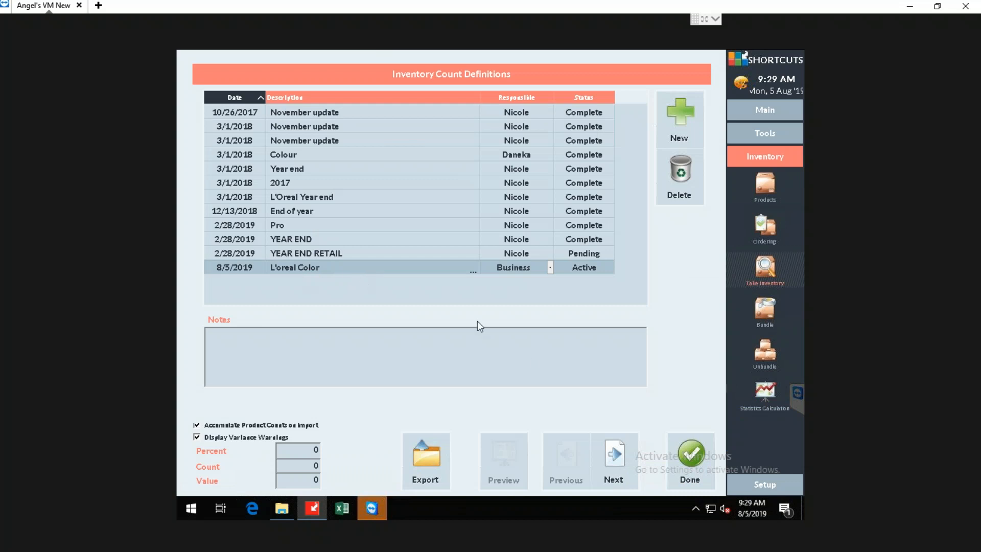
pyautogui.click(614, 457)
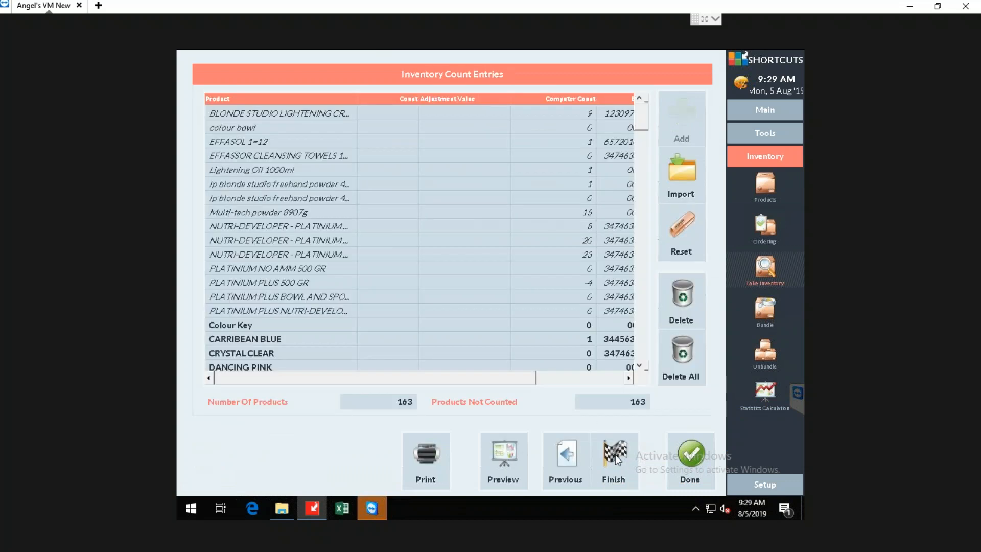
pyautogui.scroll(-1, 414, 201)
pyautogui.click(379, 284)
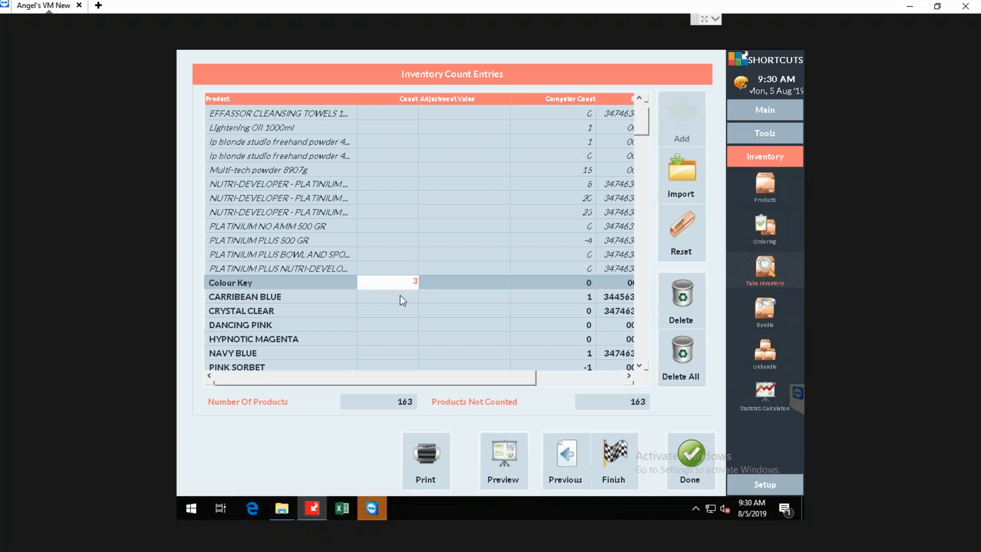
# Enter counts of 1 for CARRIBEAN BLUE, 2 for CRYSTAL CLEAR and 1 for DANCING PINK.
pyautogui.click(403, 294)
pyautogui.click(397, 297)
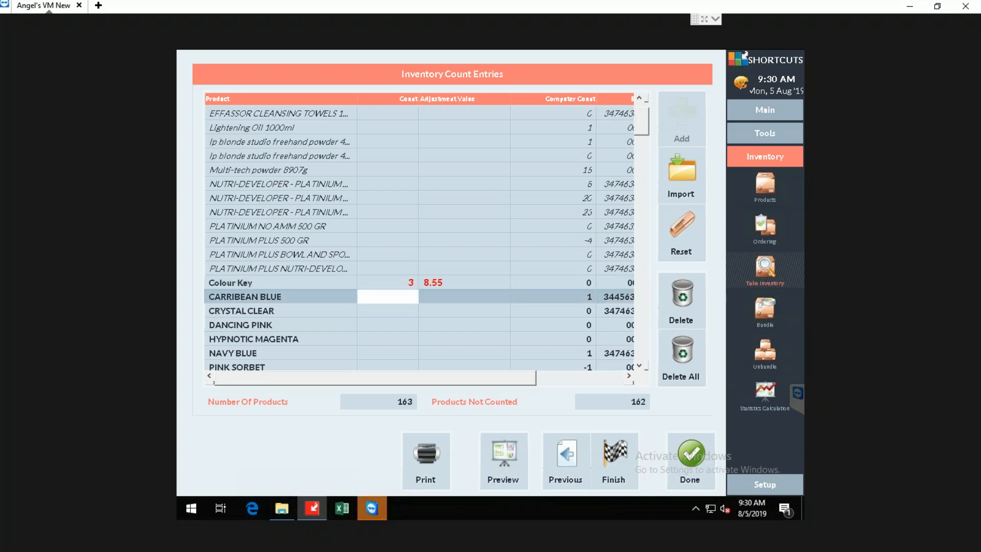
pyautogui.write('1')
pyautogui.click(403, 312)
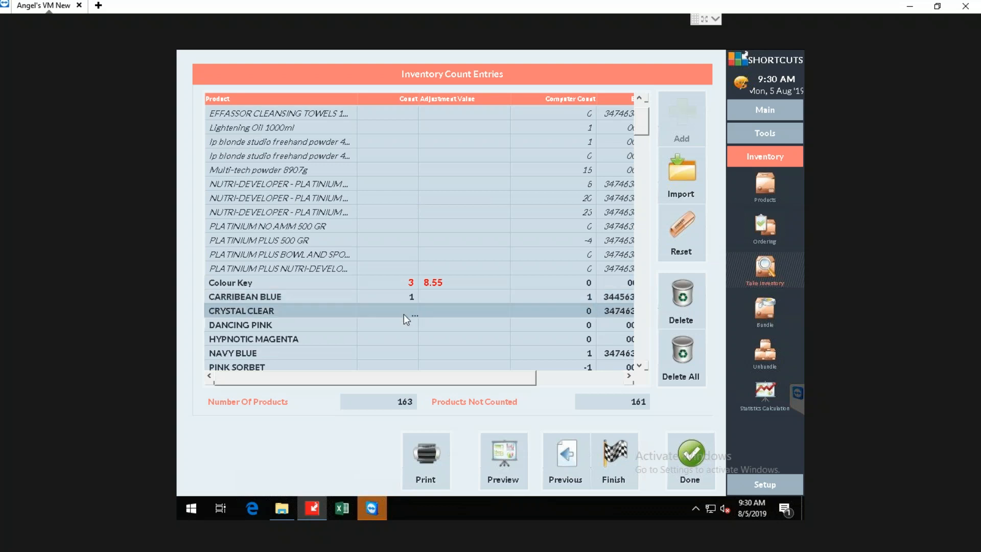
pyautogui.click(403, 314)
pyautogui.click(403, 326)
pyautogui.click(404, 327)
pyautogui.click(403, 339)
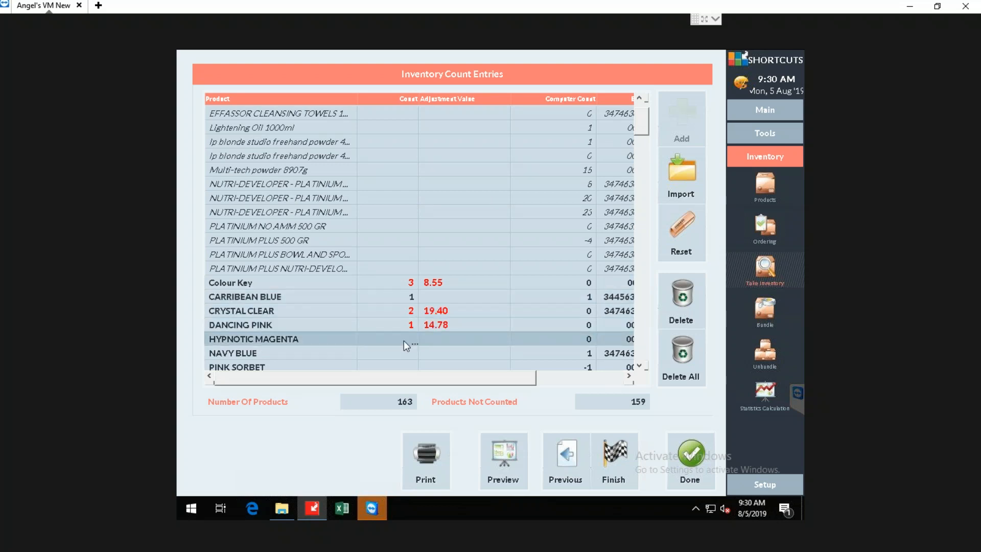
# Enter counts of 1 for HYPNOTIC MAGENTA and 0 for NAVY BLUE.
pyautogui.click(403, 340)
pyautogui.click(404, 351)
pyautogui.click(441, 339)
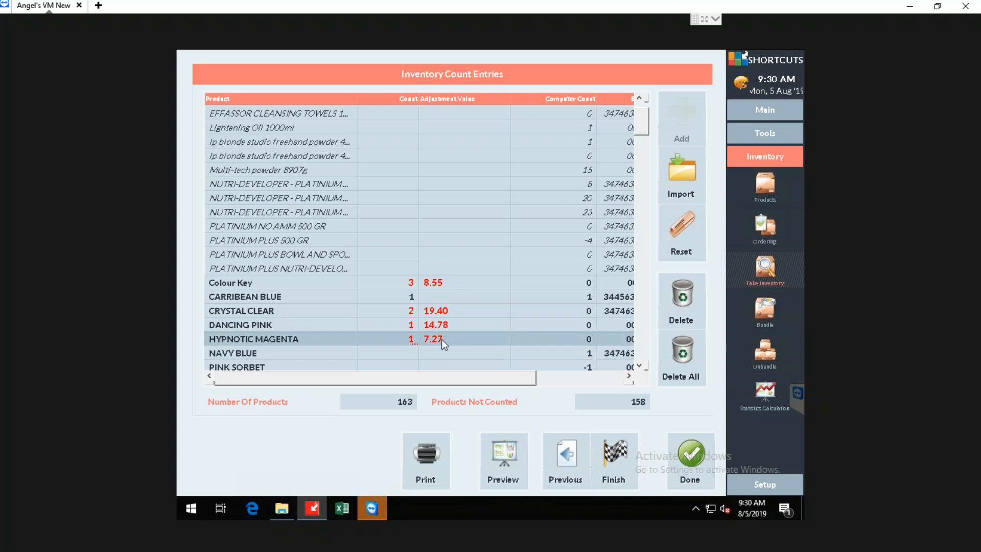
pyautogui.click(402, 354)
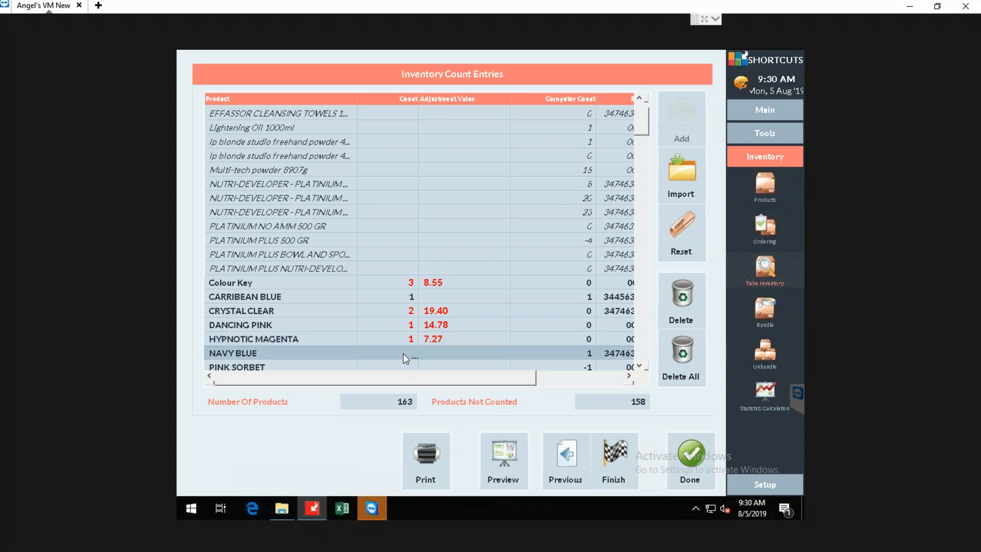
pyautogui.click(404, 352)
pyautogui.write('0')
pyautogui.press('Return')
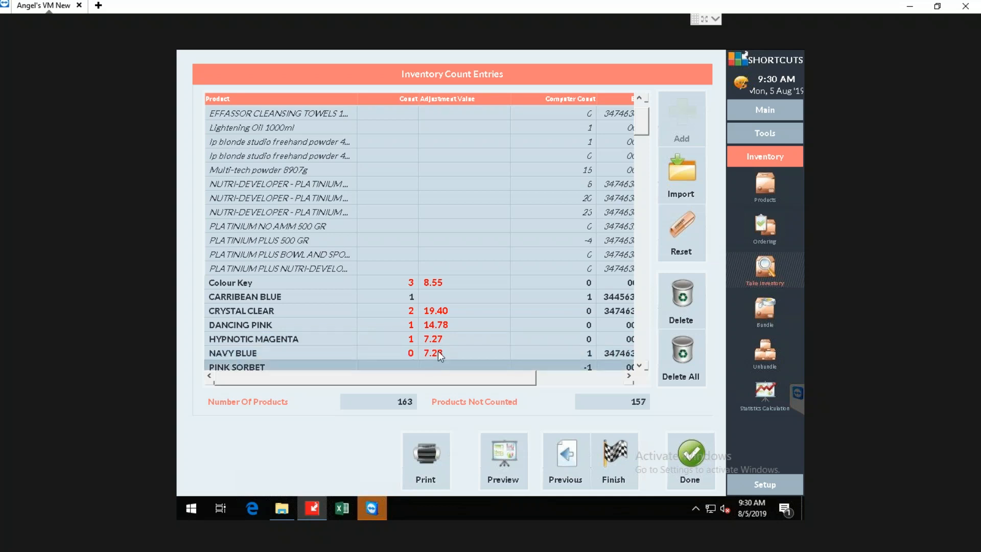
# Look through the uncounted products from PINK SORBET down to the DIA LIGHT and DIA RICHESSE shades.
pyautogui.scroll(-1, 439, 331)
pyautogui.click(406, 324)
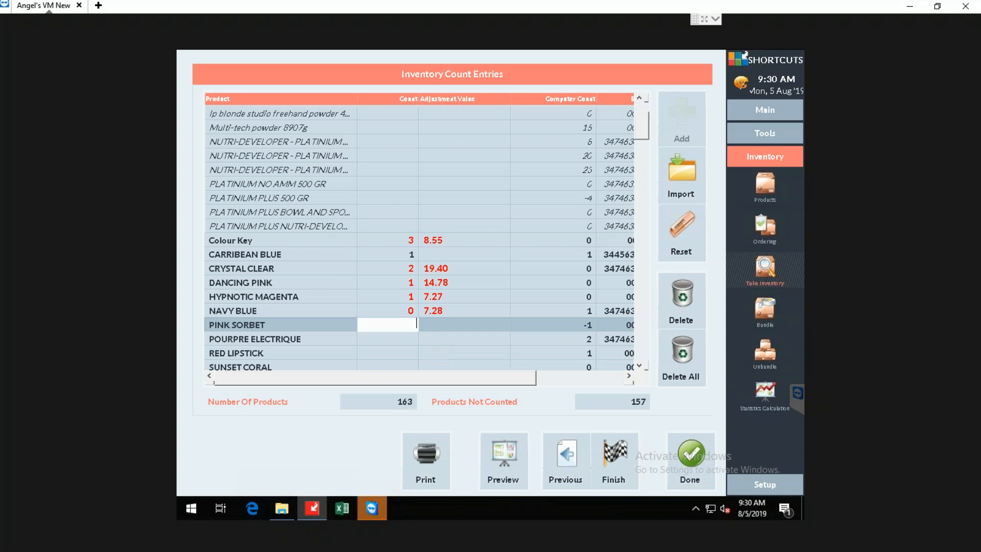
pyautogui.scroll(-1, 407, 333)
pyautogui.scroll(-4, 406, 322)
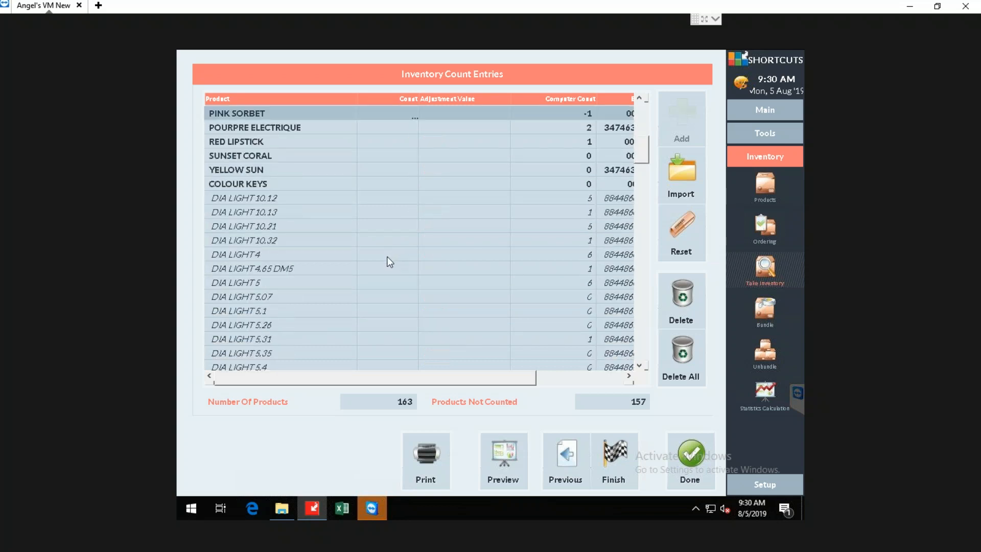
pyautogui.scroll(-8, 388, 254)
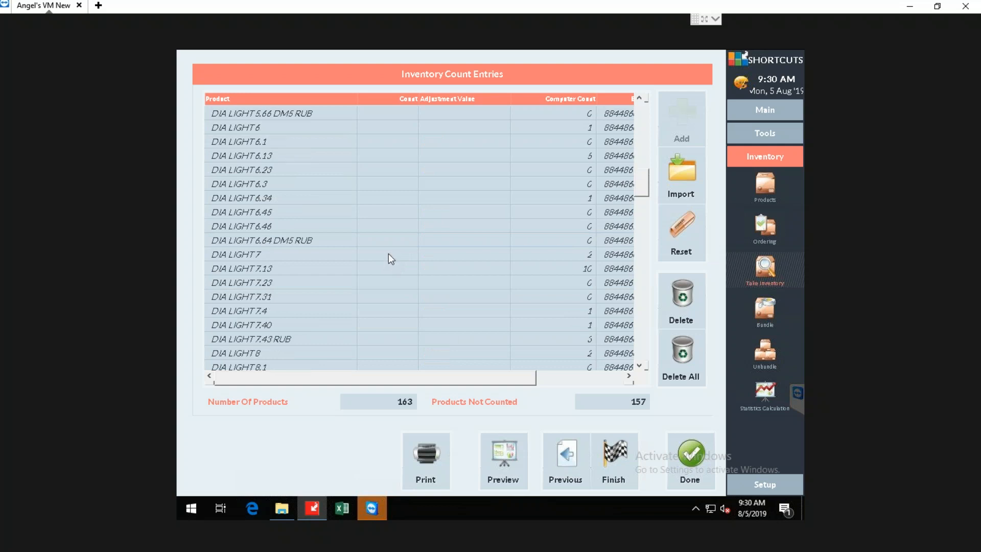
pyautogui.scroll(-4, 388, 253)
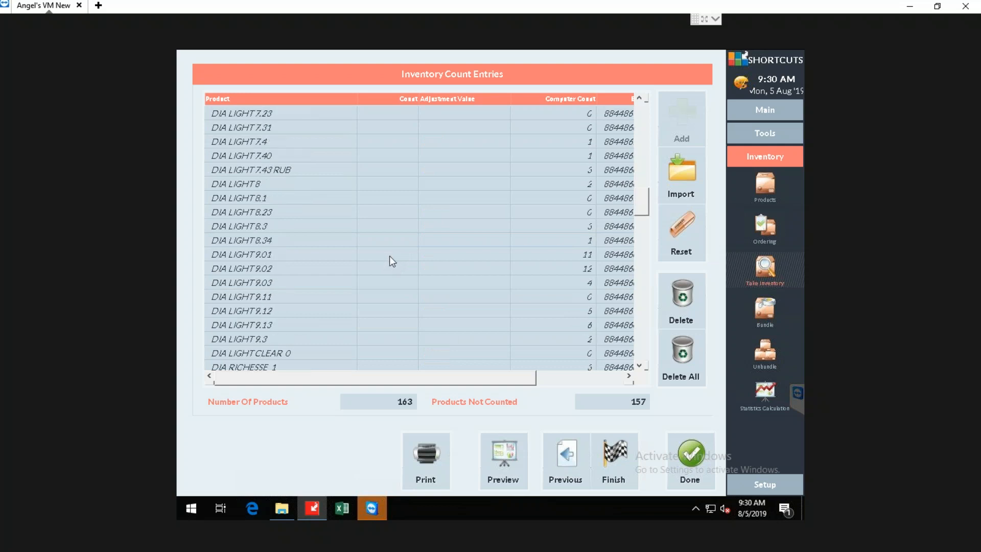
# Close the partly entered count and reopen the L'oreal Color count entries from the inventory count definitions.
pyautogui.click(694, 453)
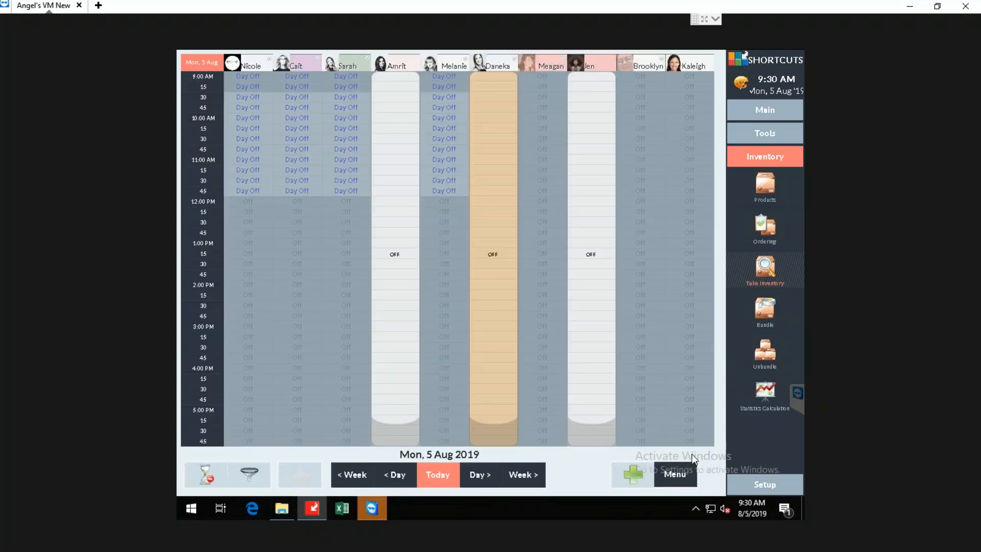
pyautogui.click(737, 270)
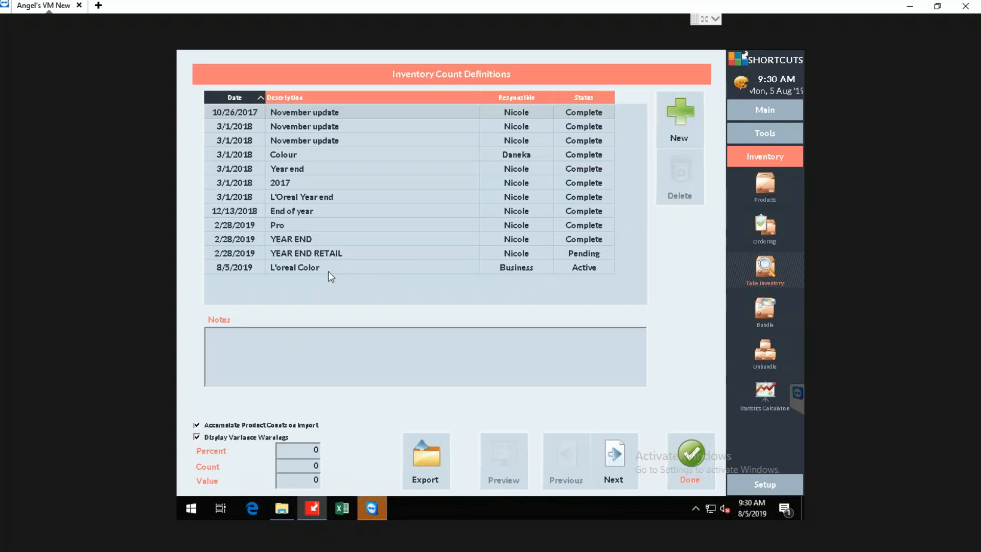
pyautogui.click(327, 271)
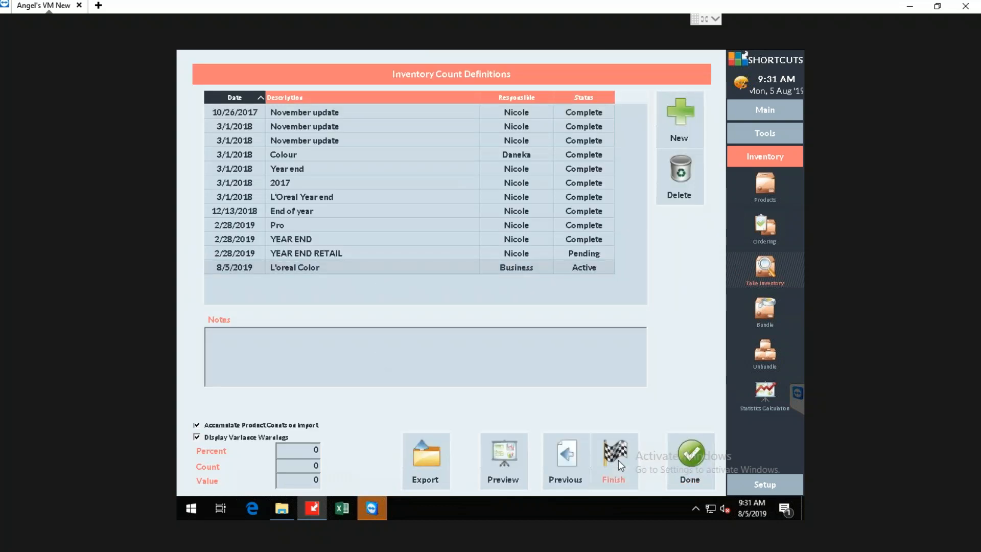
pyautogui.click(619, 460)
pyautogui.scroll(-6, 292, 251)
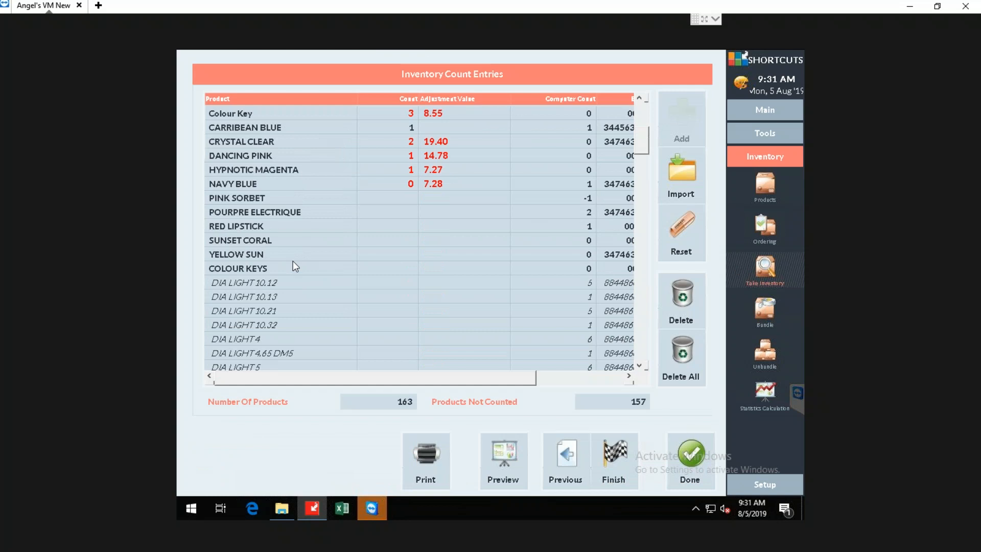
# Review the empty count fields of PINK SORBET and POURPRE ELECTRIQUE and the DIA LIGHT products below them.
pyautogui.click(411, 202)
pyautogui.click(409, 201)
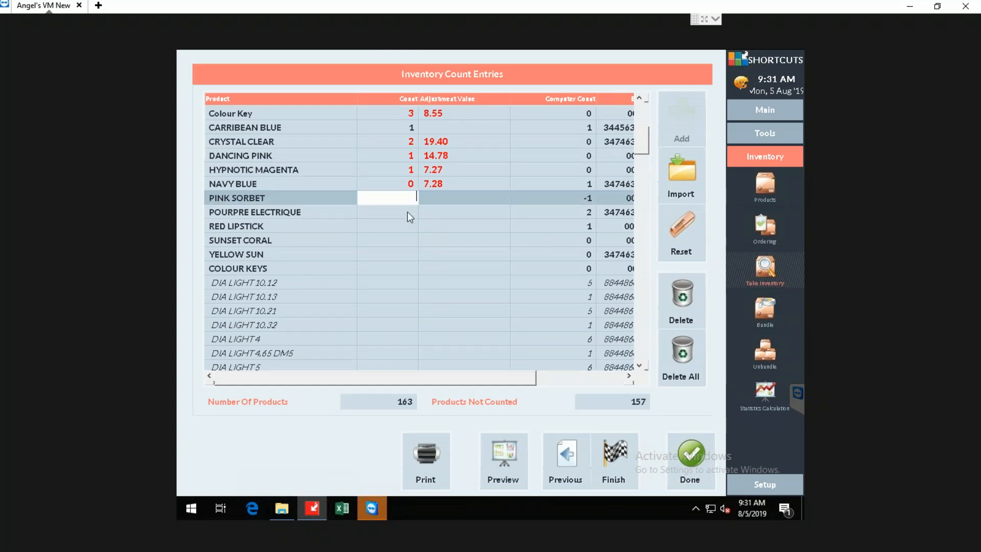
pyautogui.click(408, 215)
pyautogui.click(406, 215)
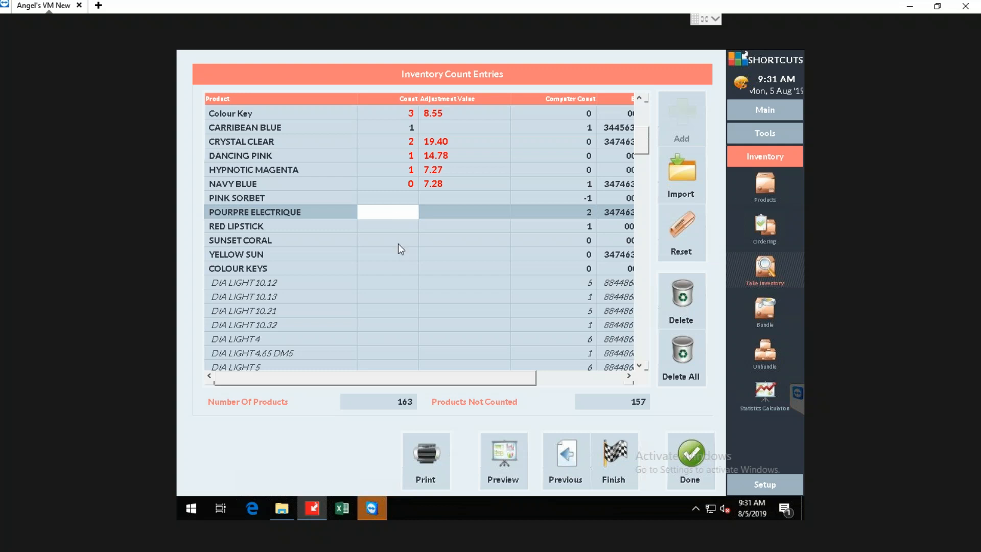
pyautogui.scroll(-1, 400, 249)
pyautogui.scroll(-5, 398, 257)
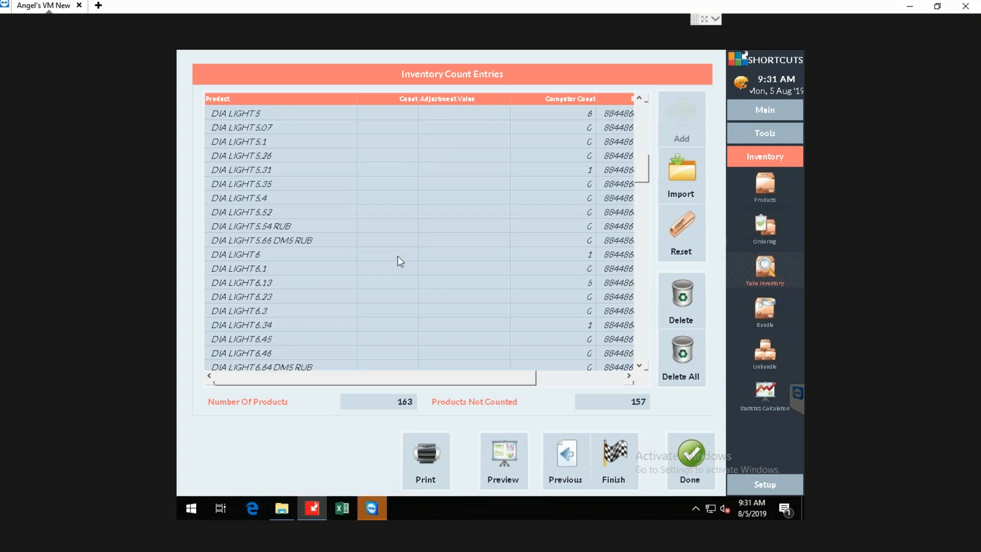
# Finish the L'oreal Color stocktake despite the uncounted items, without setting their inventory levels to zero.
pyautogui.click(617, 452)
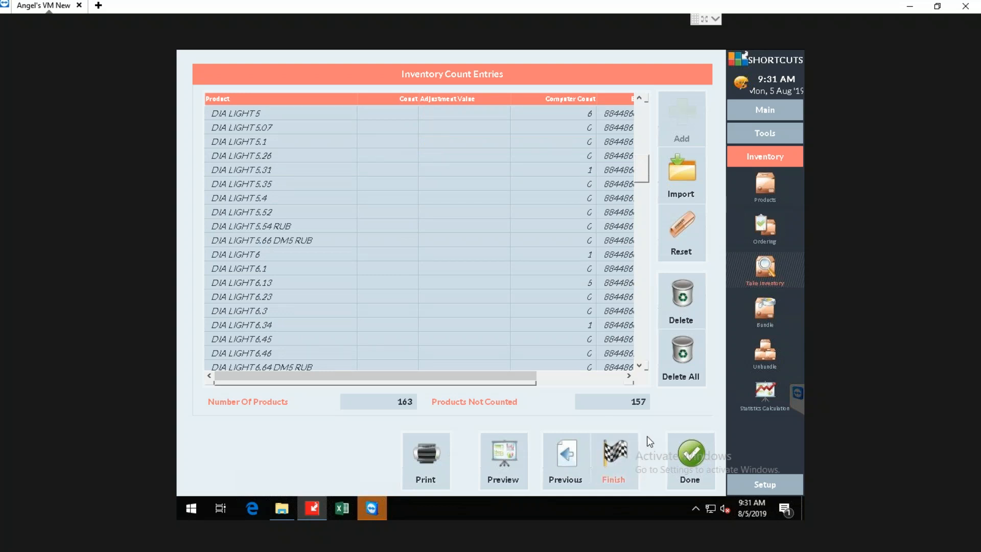
pyautogui.click(617, 455)
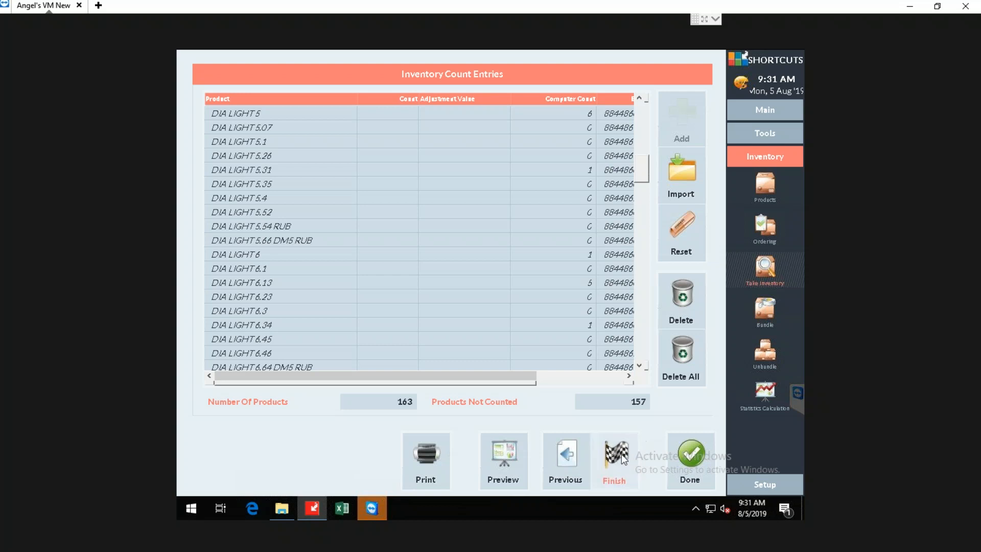
pyautogui.click(622, 453)
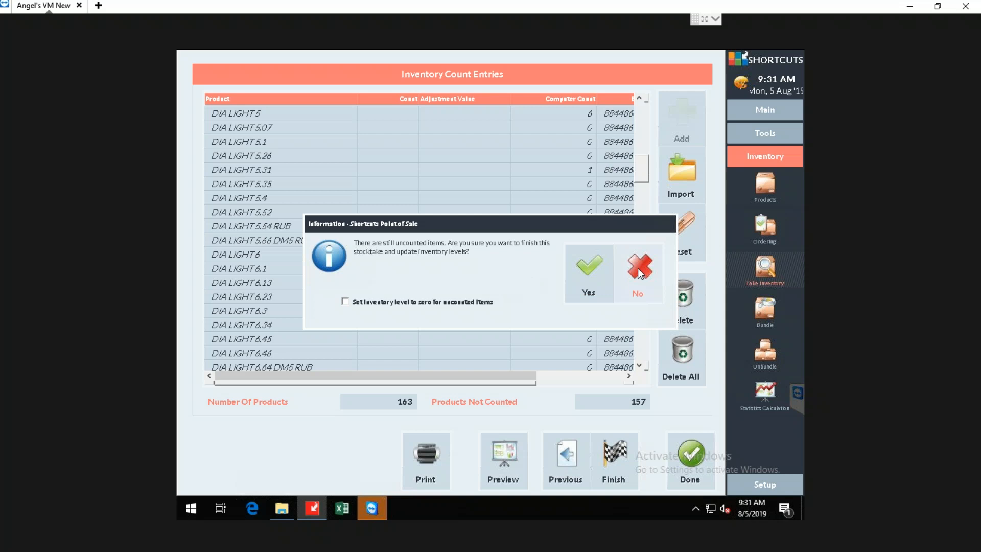
pyautogui.click(593, 269)
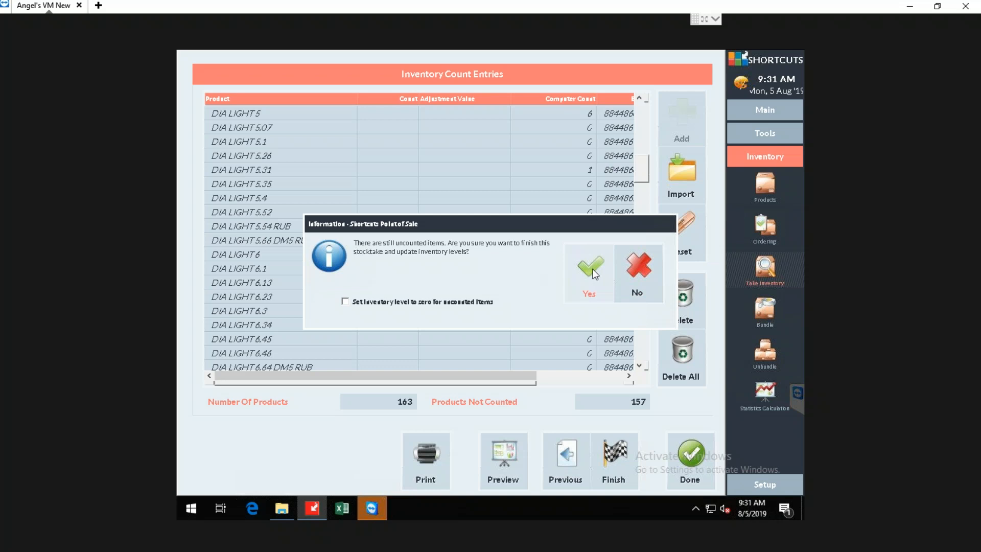
pyautogui.click(593, 271)
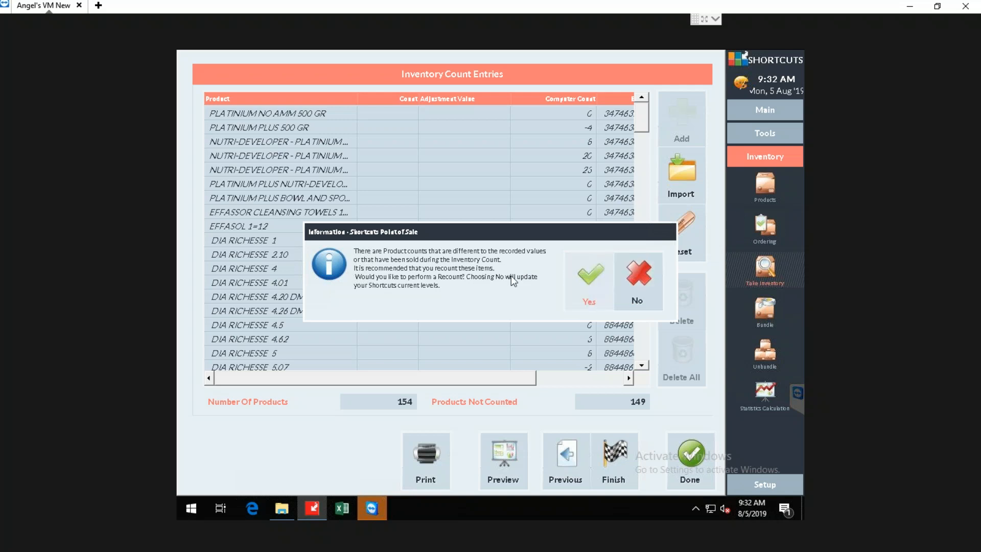
# Accept the recount of differing products and exclude the Inventory Count Form from printing.
pyautogui.click(578, 280)
pyautogui.click(579, 280)
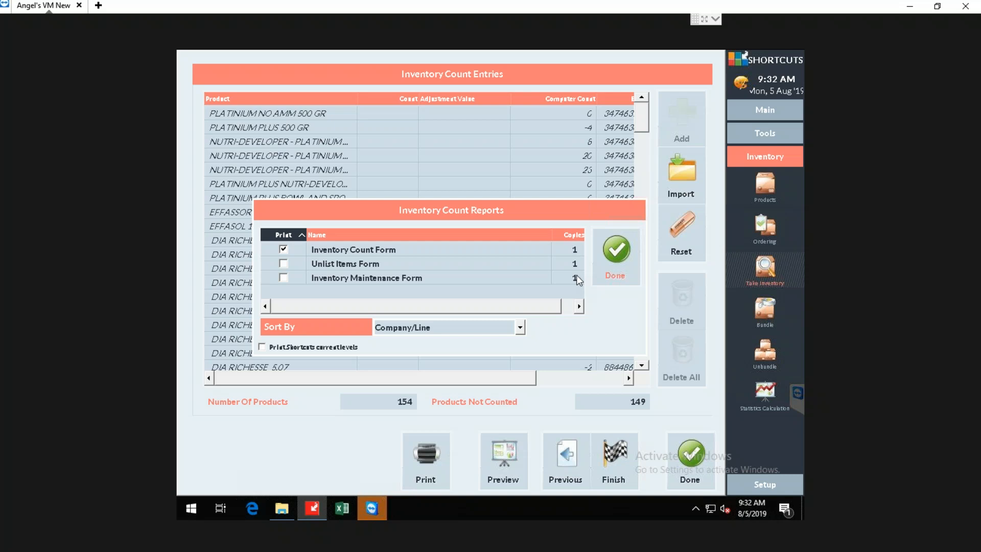
pyautogui.click(284, 250)
pyautogui.click(618, 257)
# Finish the recounted inventory count and confirm committing it to the current stock levels.
pyautogui.click(603, 464)
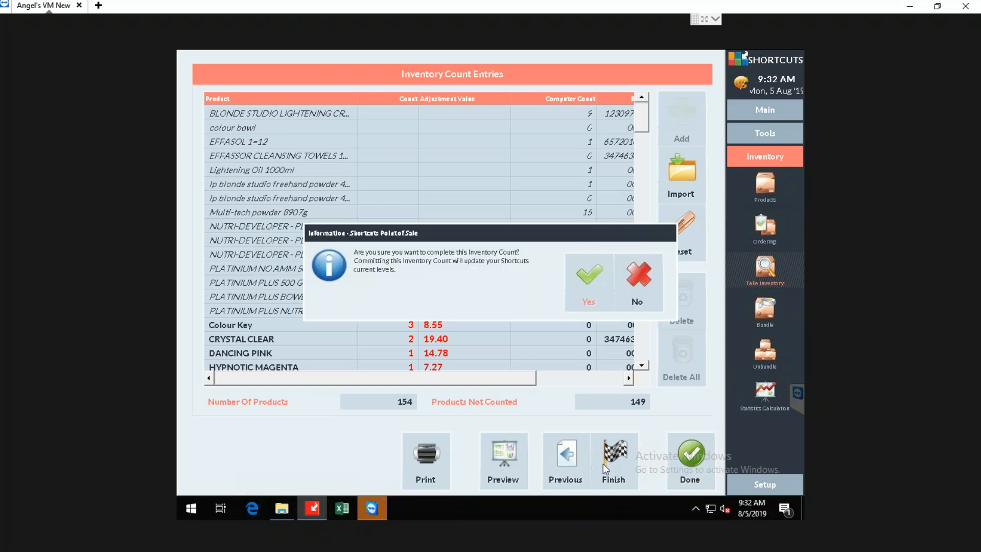
pyautogui.click(587, 293)
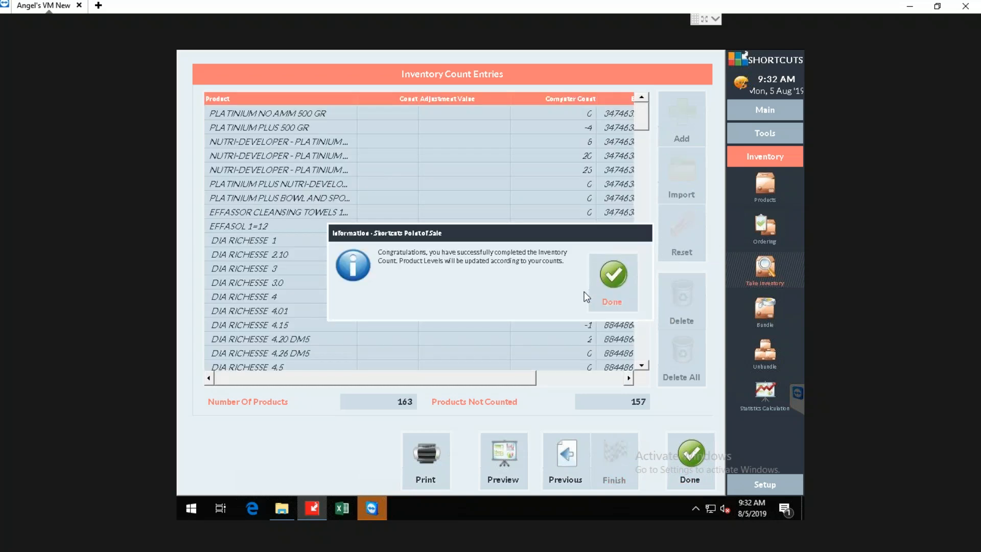
pyautogui.click(608, 280)
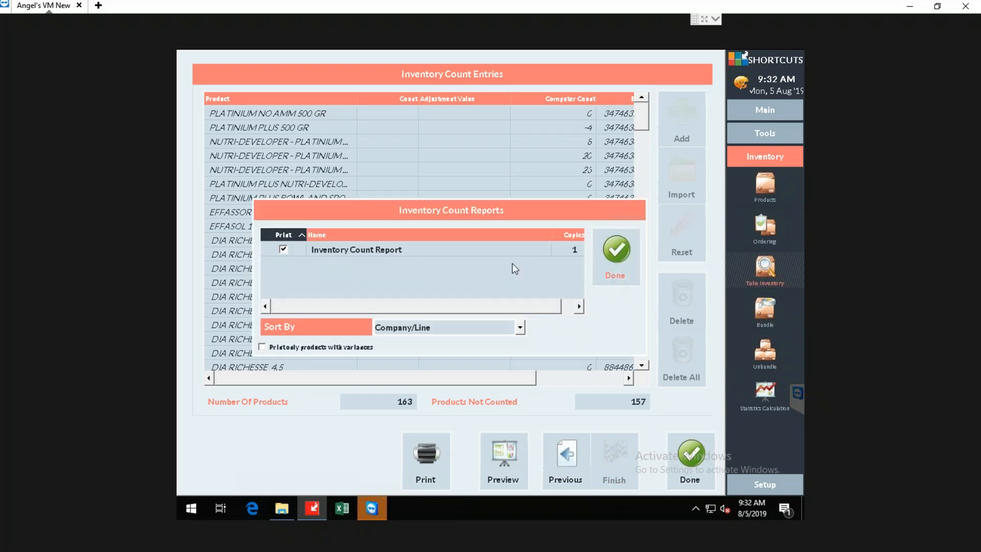
# Exclude the Inventory Count Report from printing and close the count entries.
pyautogui.click(356, 249)
pyautogui.click(283, 250)
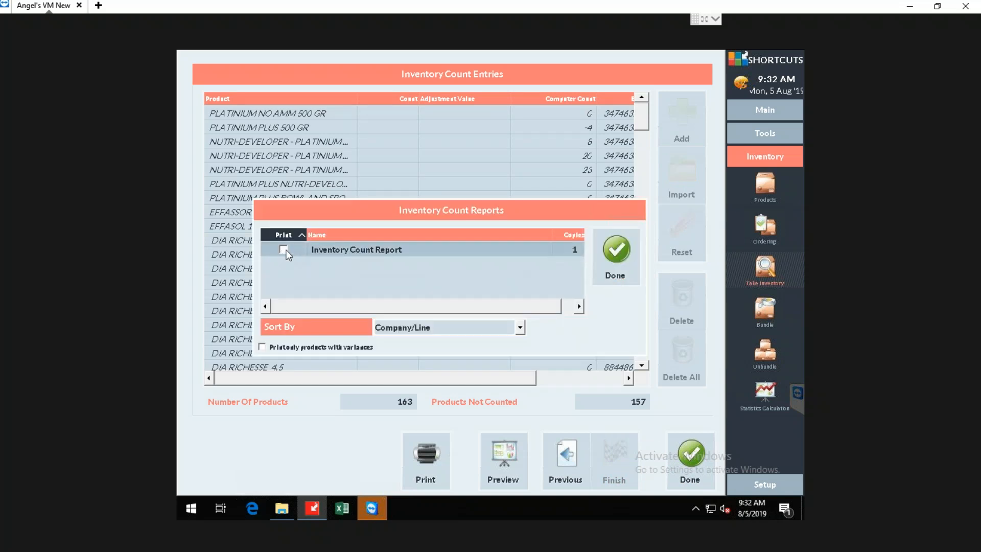
pyautogui.click(614, 253)
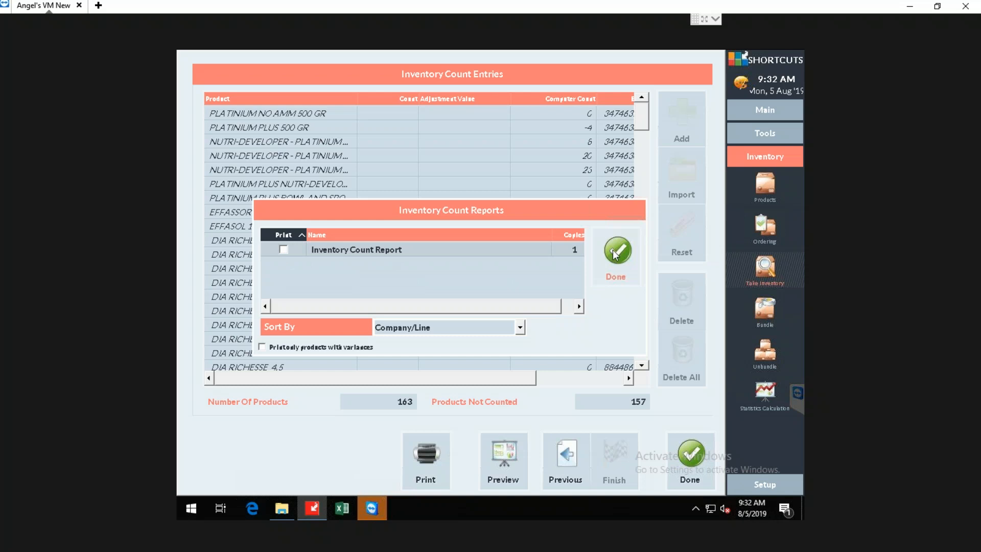
pyautogui.click(692, 456)
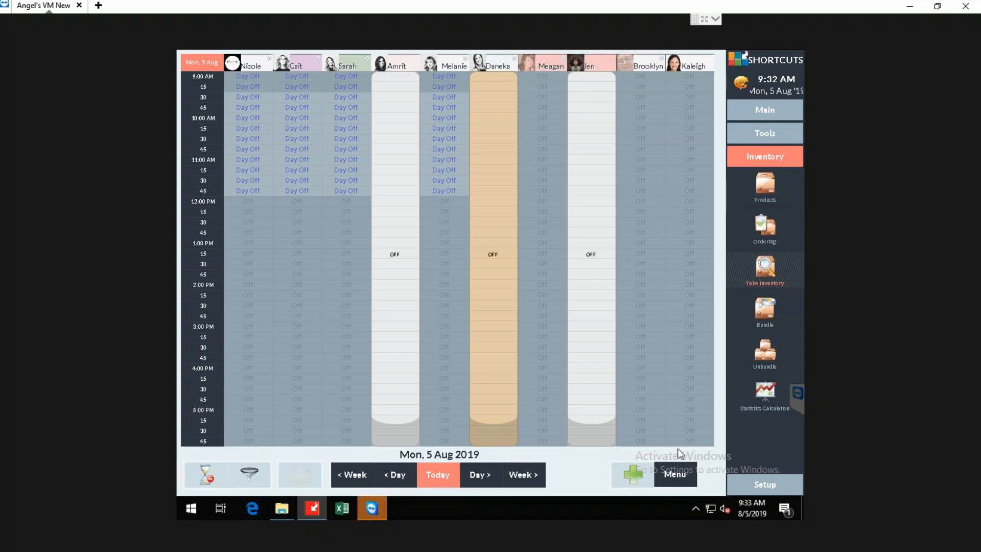
# Check the status of the L'oreal Color, YEAR END RETAIL and YEAR END counts in the inventory count definitions.
pyautogui.click(765, 269)
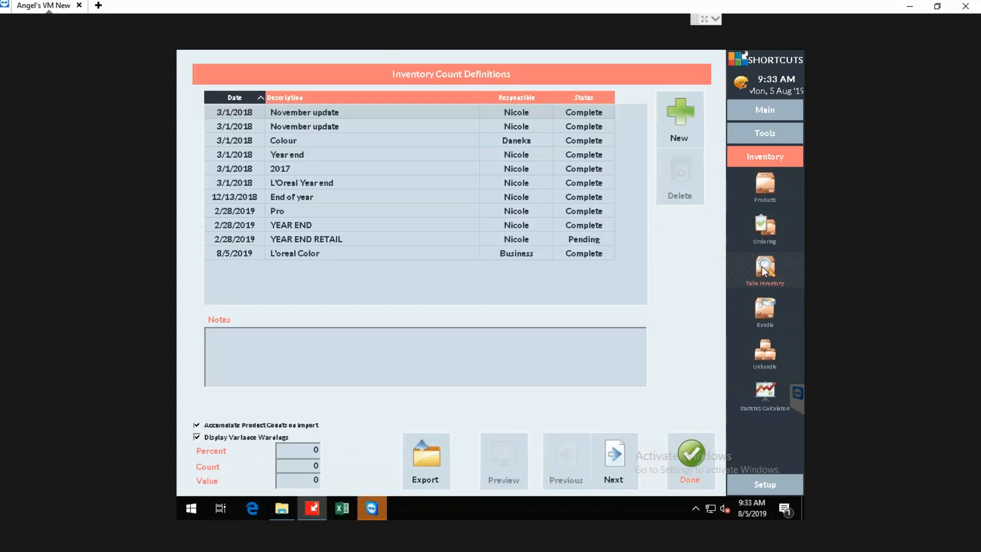
pyautogui.click(319, 255)
pyautogui.click(324, 240)
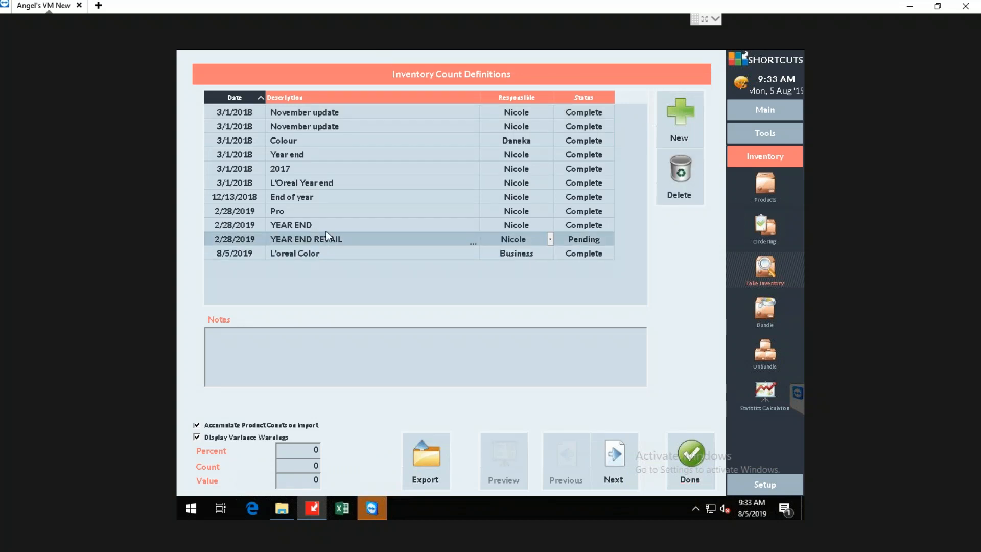
pyautogui.click(327, 226)
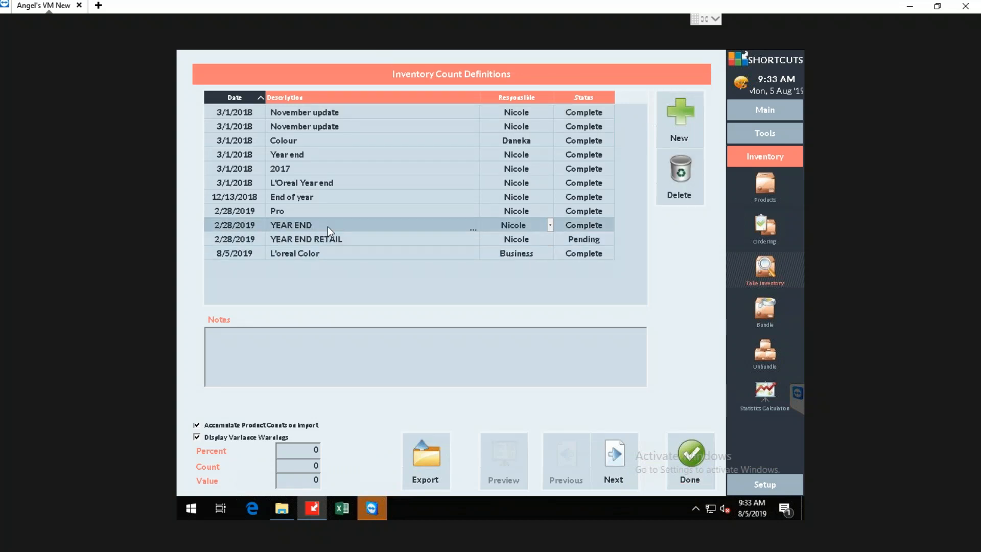
pyautogui.click(336, 254)
pyautogui.click(698, 452)
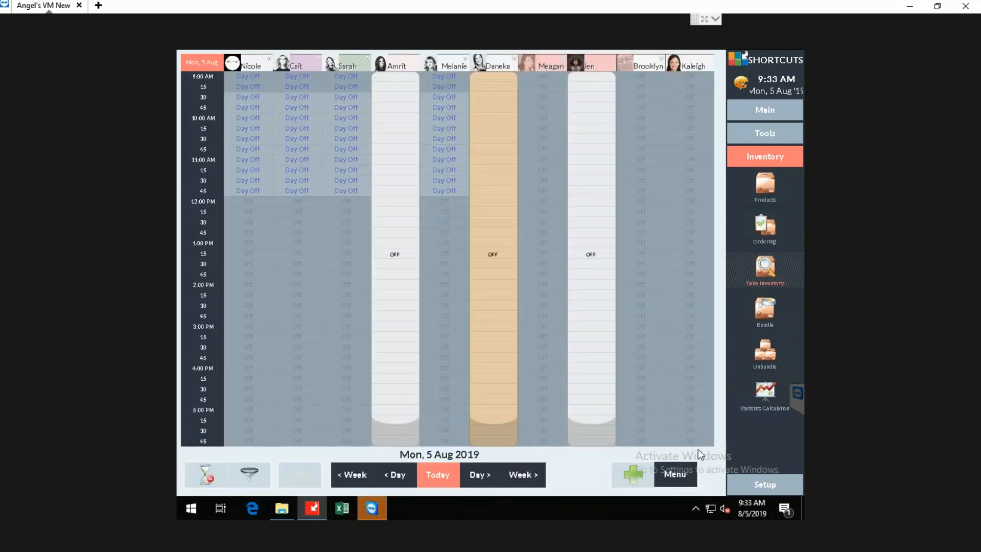
pyautogui.click(768, 265)
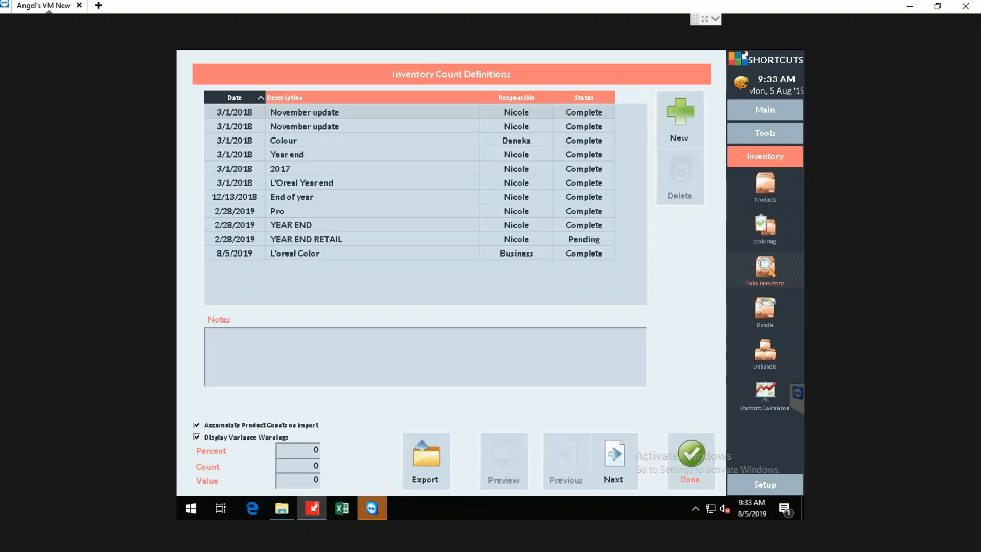
# Hide inactive items in the product list and view the stock details of L'Oreal Professionnel's Blonde Studio products.
pyautogui.click(692, 457)
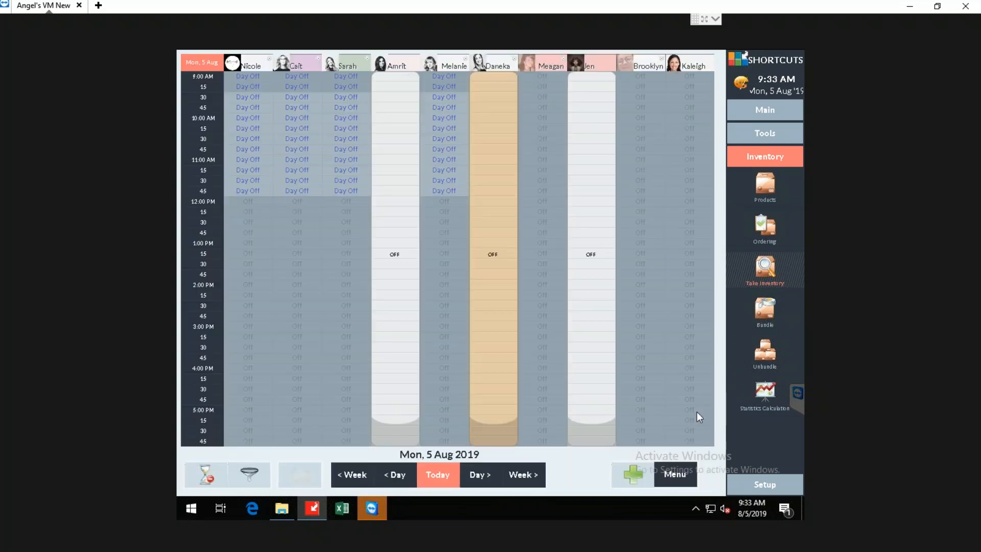
pyautogui.click(766, 186)
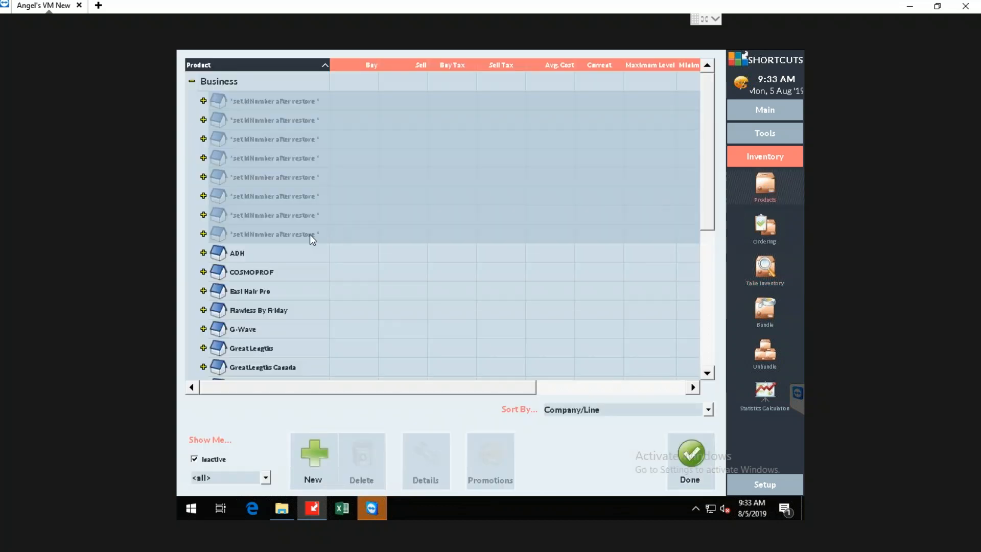
pyautogui.click(195, 459)
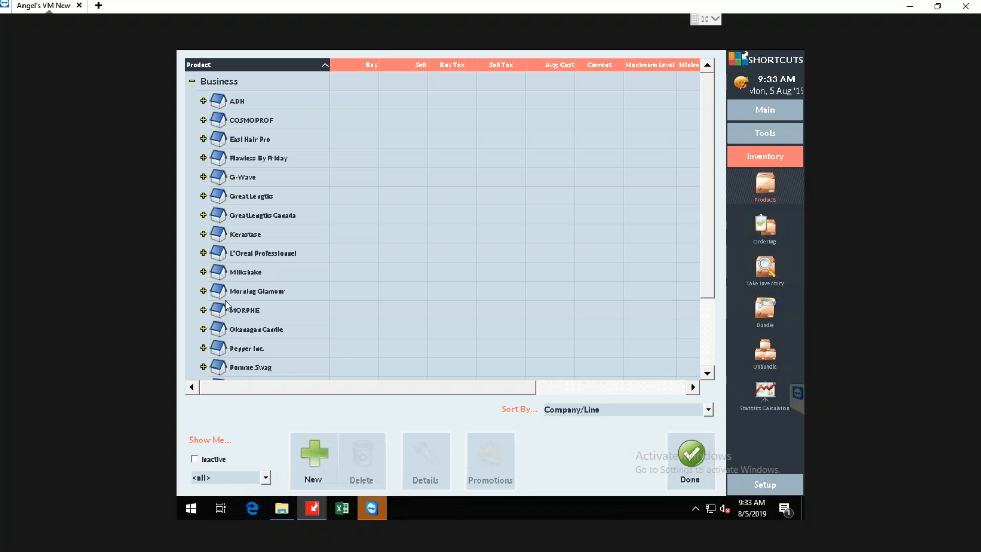
pyautogui.click(204, 253)
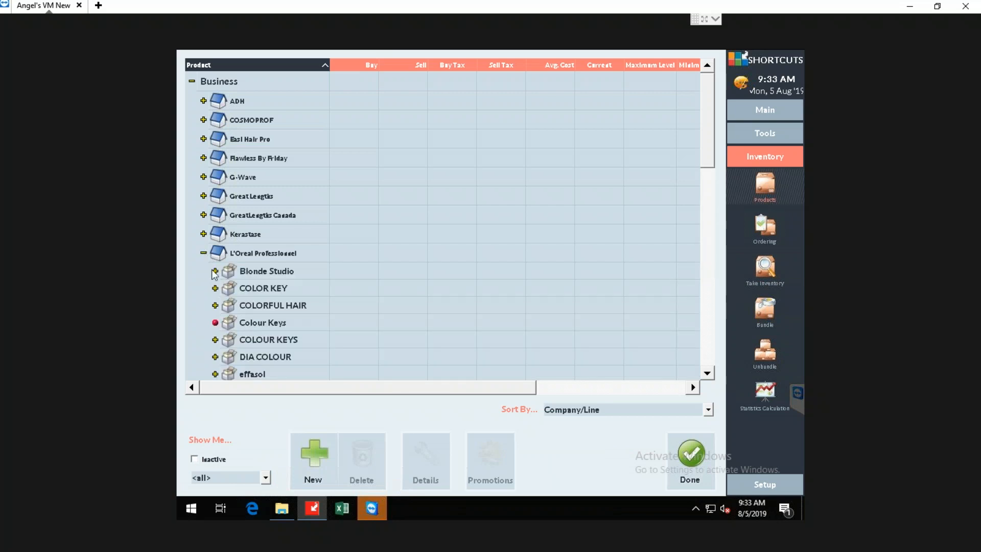
pyautogui.click(214, 271)
pyautogui.moveTo(505, 385); pyautogui.dragTo(449, 387)
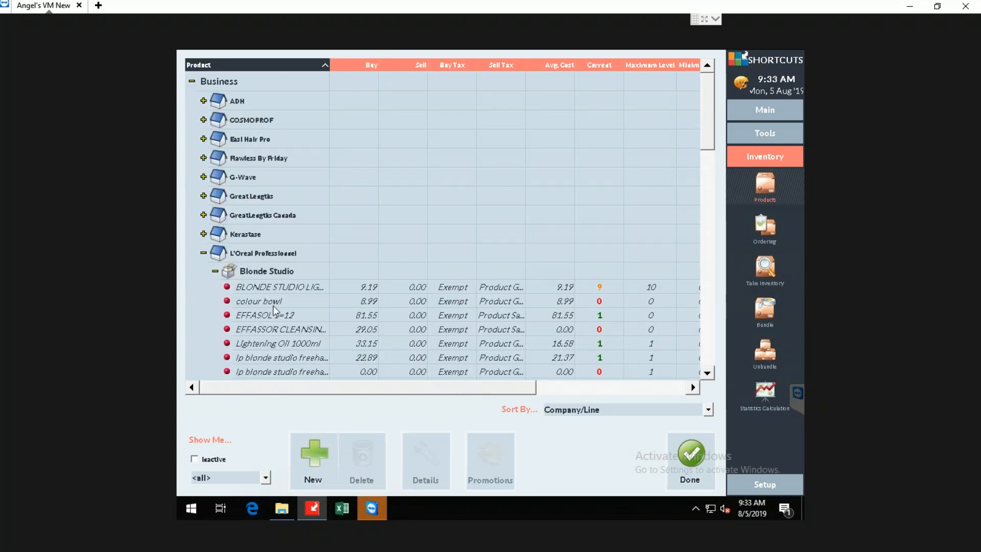
pyautogui.click(216, 272)
pyautogui.click(204, 253)
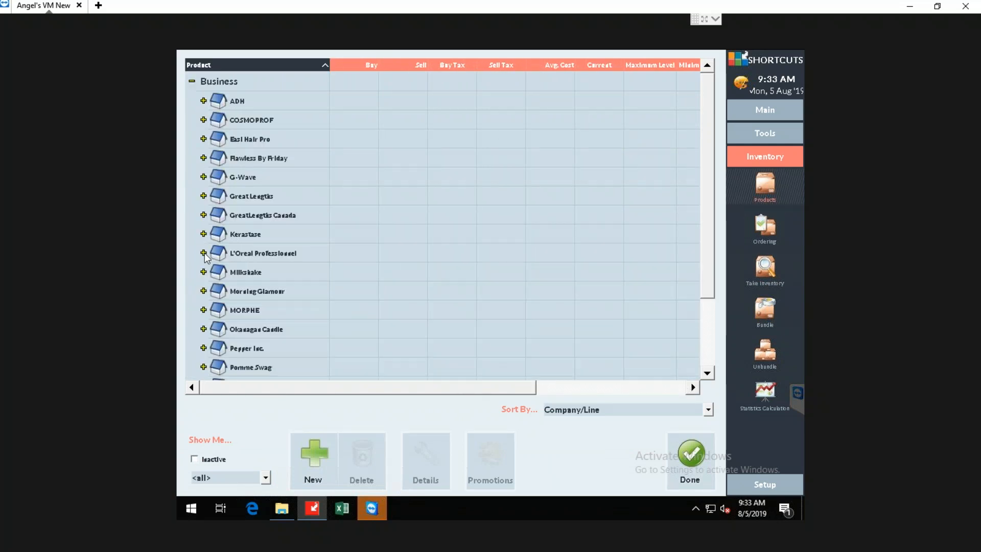
pyautogui.click(311, 255)
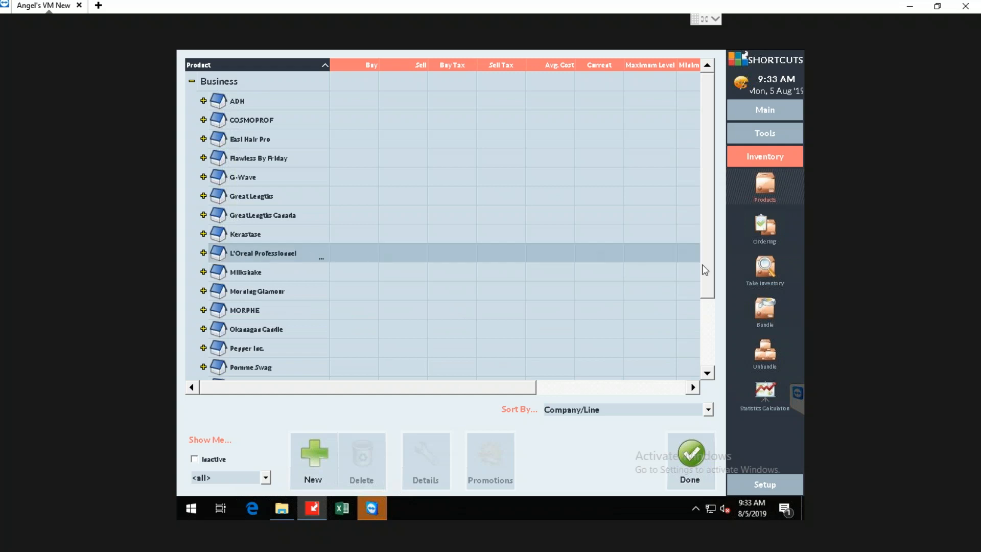
# Open the ordering section and show only the orders of the supplier L'Oreal Canada.
pyautogui.click(763, 273)
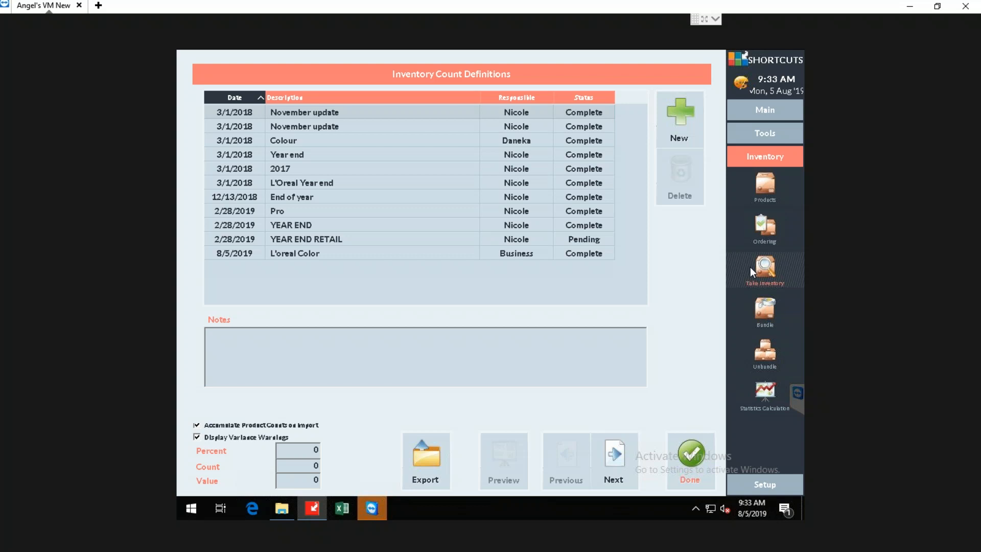
pyautogui.click(766, 228)
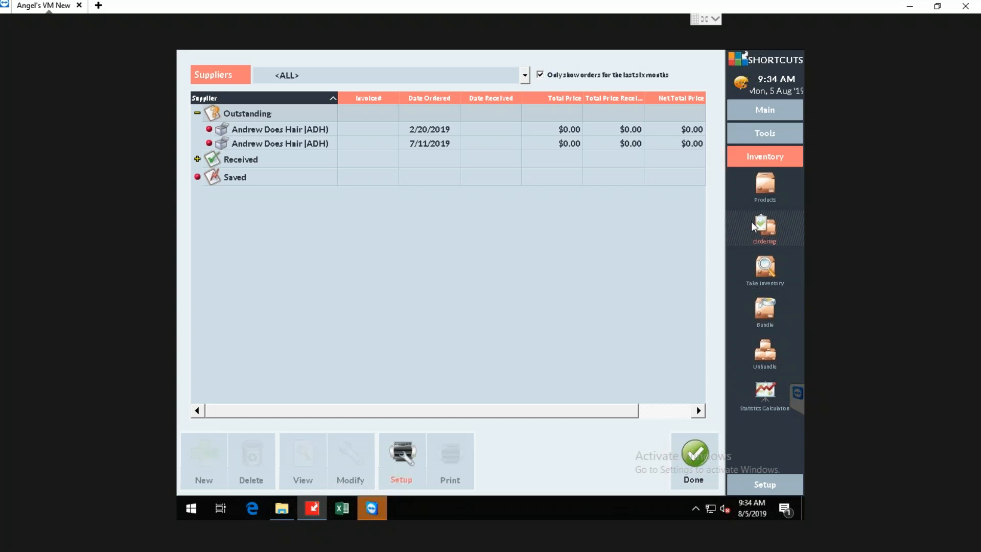
pyautogui.click(524, 76)
pyautogui.click(524, 76)
pyautogui.doubleClick(525, 76)
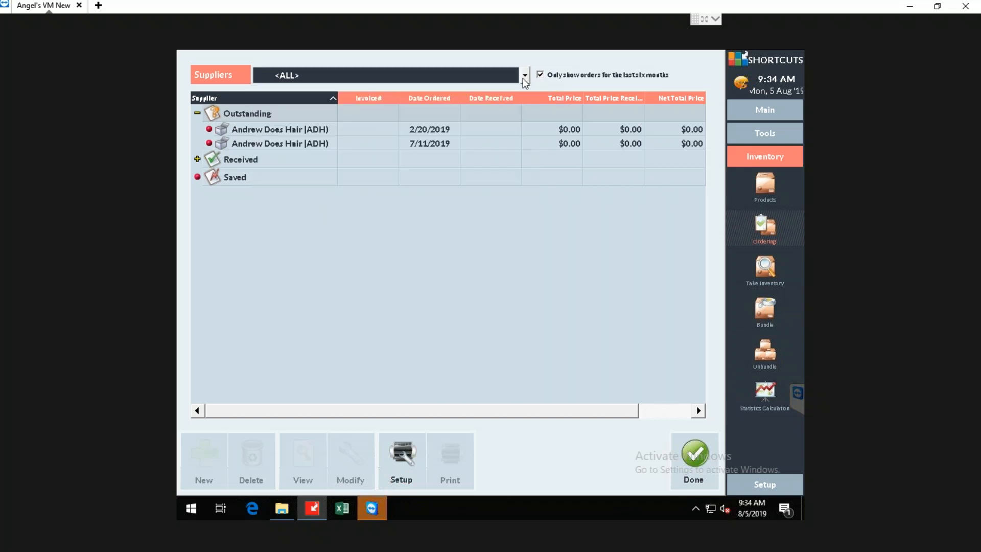
pyautogui.click(525, 76)
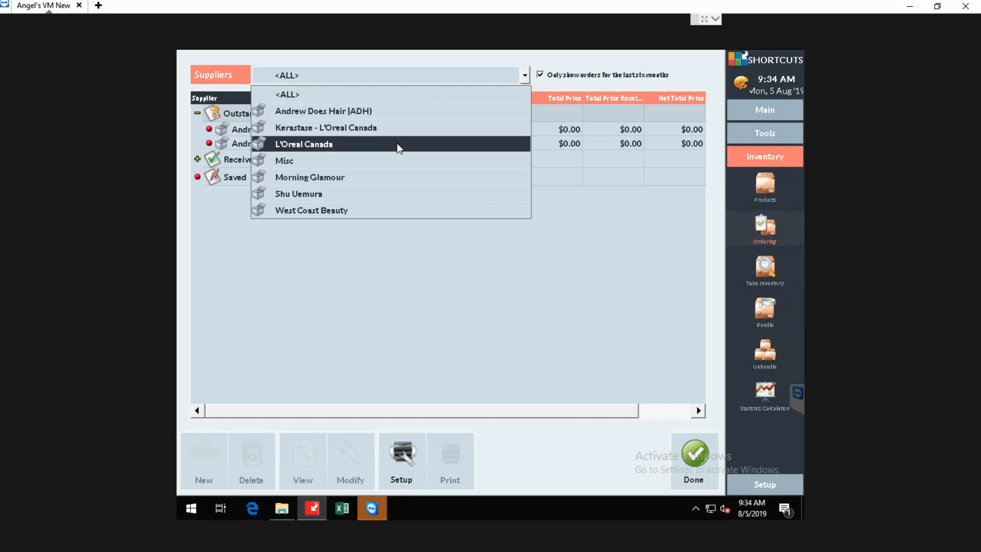
pyautogui.click(348, 147)
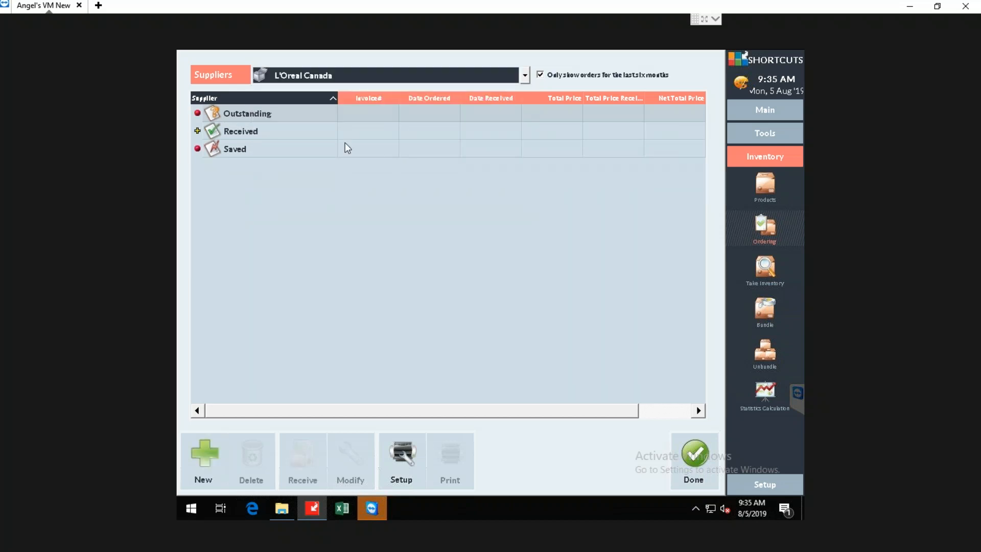
# Create a new order for L'Oreal Canada and fill it using the Standard (All) order type.
pyautogui.click(203, 450)
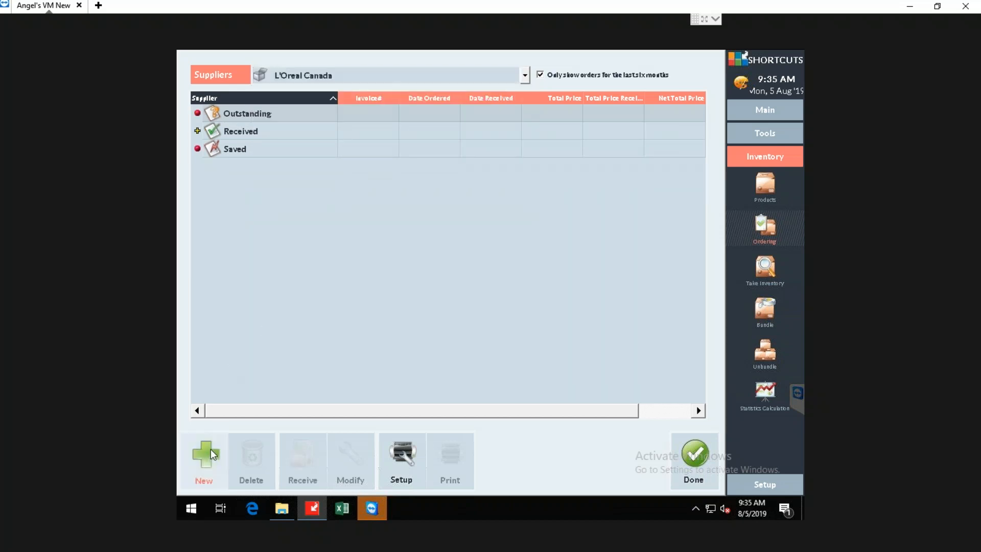
pyautogui.click(203, 454)
pyautogui.click(204, 455)
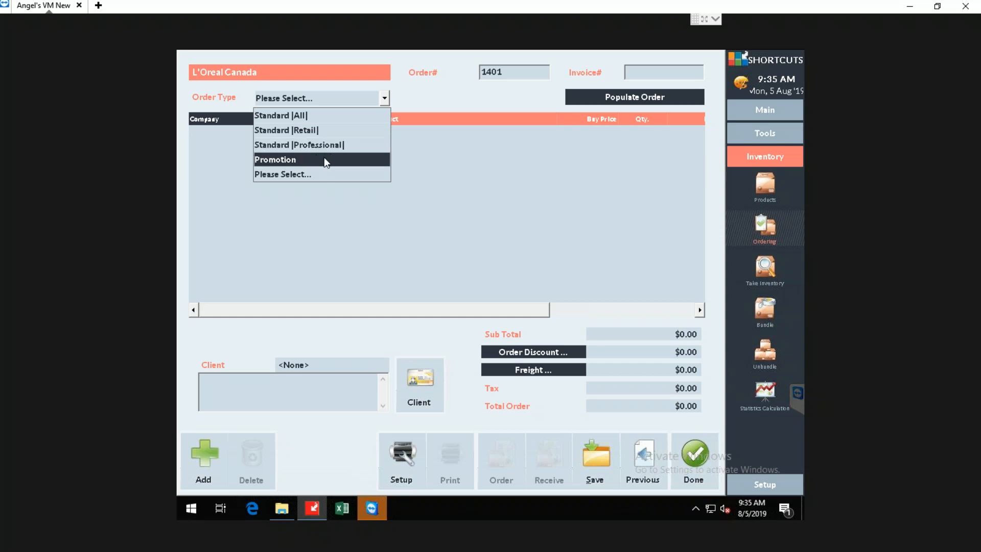
pyautogui.click(297, 116)
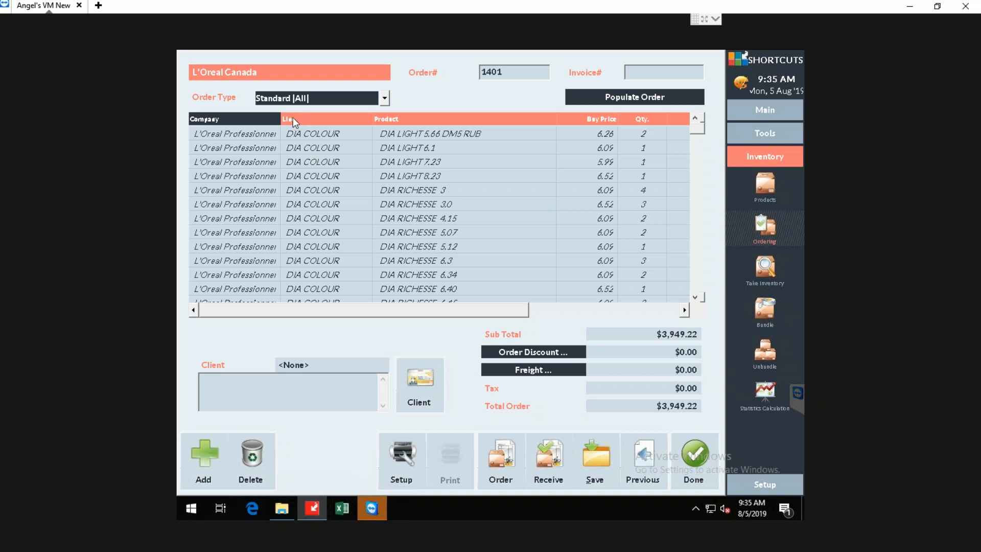
# Remove the block of DIA COLOUR products from DIA LIGHT 5.66 DM5 RUB through DIA RICHESSE 6.8 from the order.
pyautogui.moveTo(554, 311); pyautogui.dragTo(632, 315)
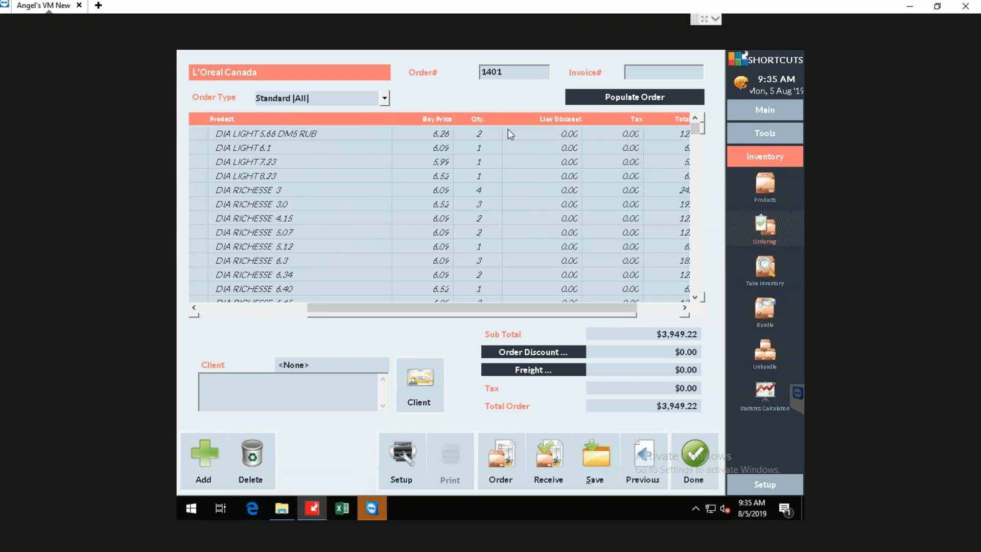
pyautogui.scroll(-3, 478, 250)
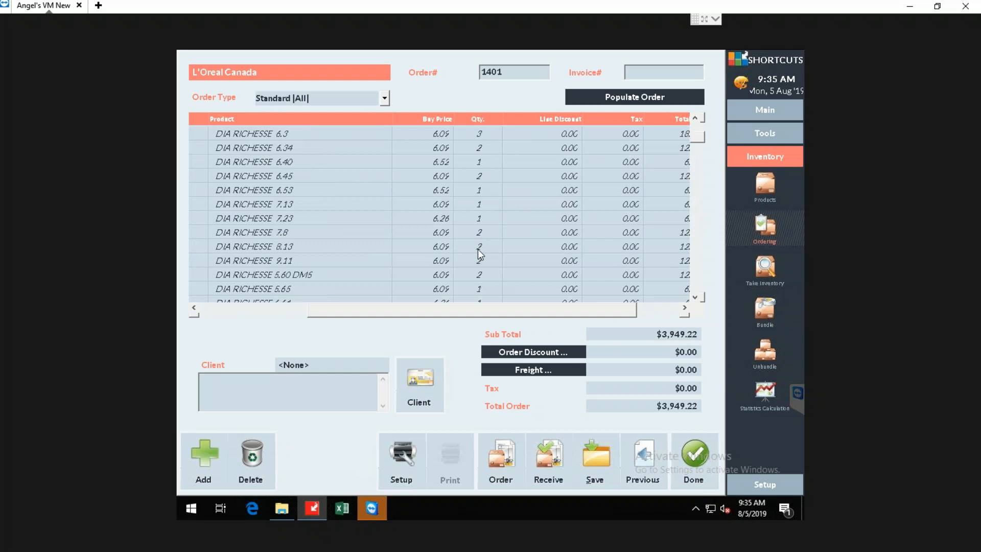
pyautogui.scroll(-2, 477, 249)
pyautogui.scroll(-5, 477, 248)
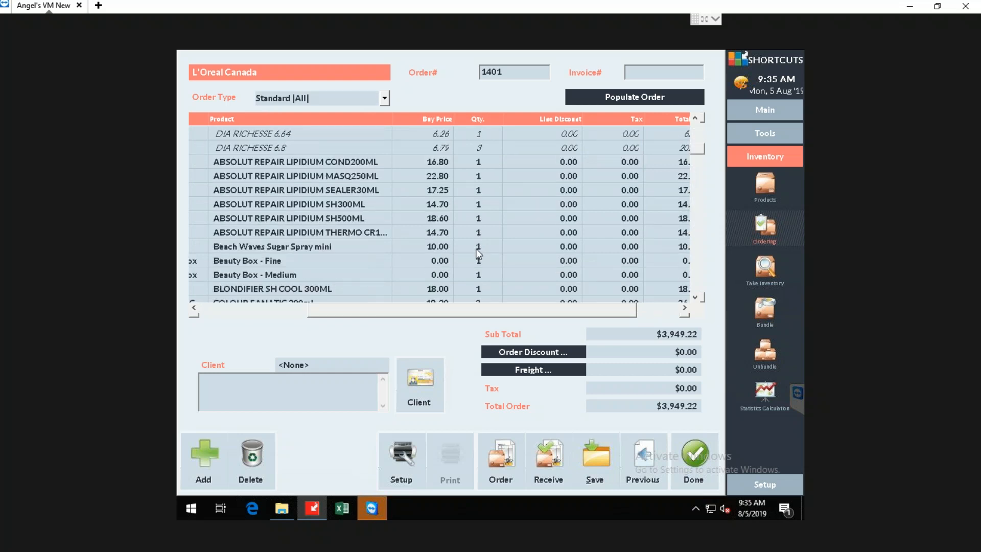
pyautogui.moveTo(463, 310); pyautogui.dragTo(317, 314)
pyautogui.scroll(10, 575, 282)
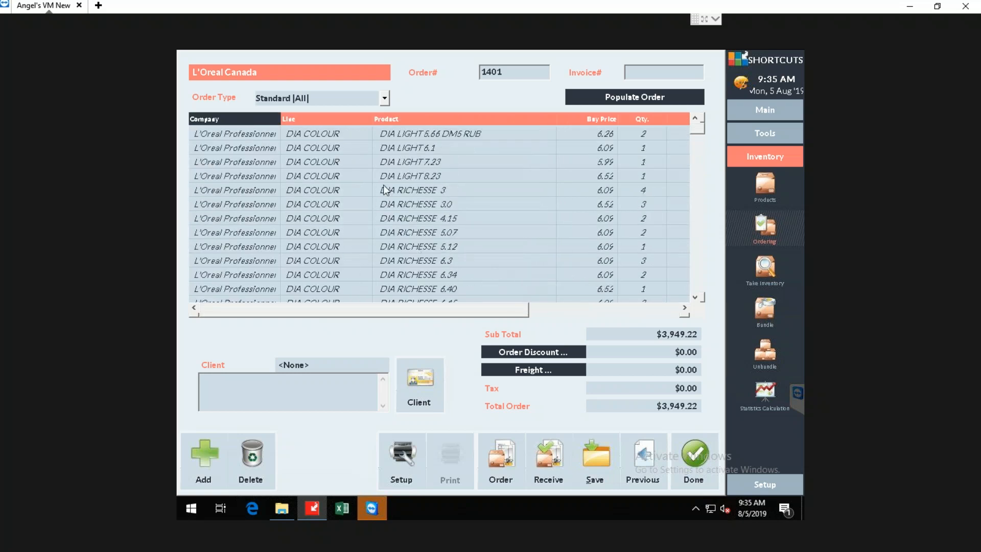
pyautogui.click(338, 134)
pyautogui.scroll(-4, 452, 226)
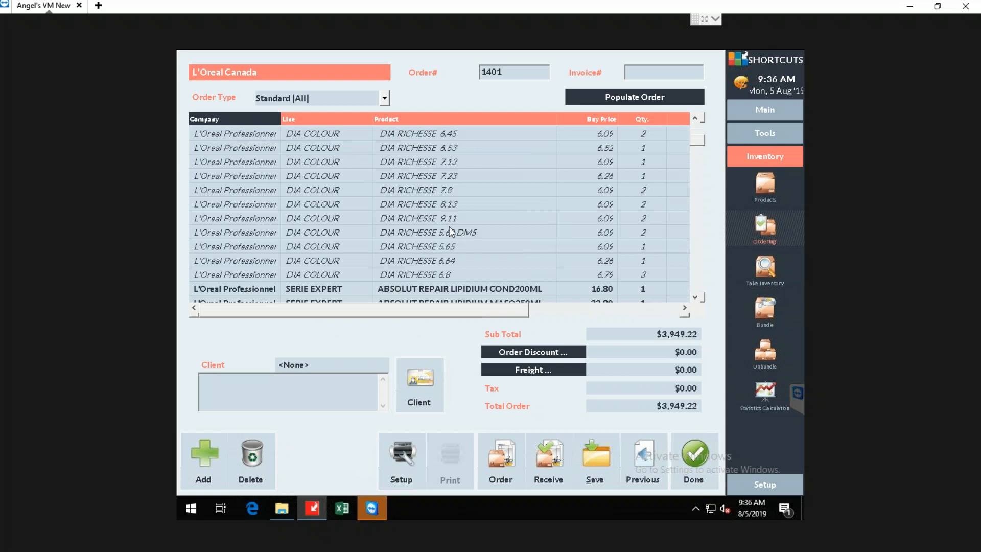
pyautogui.scroll(-1, 446, 231)
pyautogui.keyDown('shift'); pyautogui.click(339, 232); pyautogui.keyUp('shift')
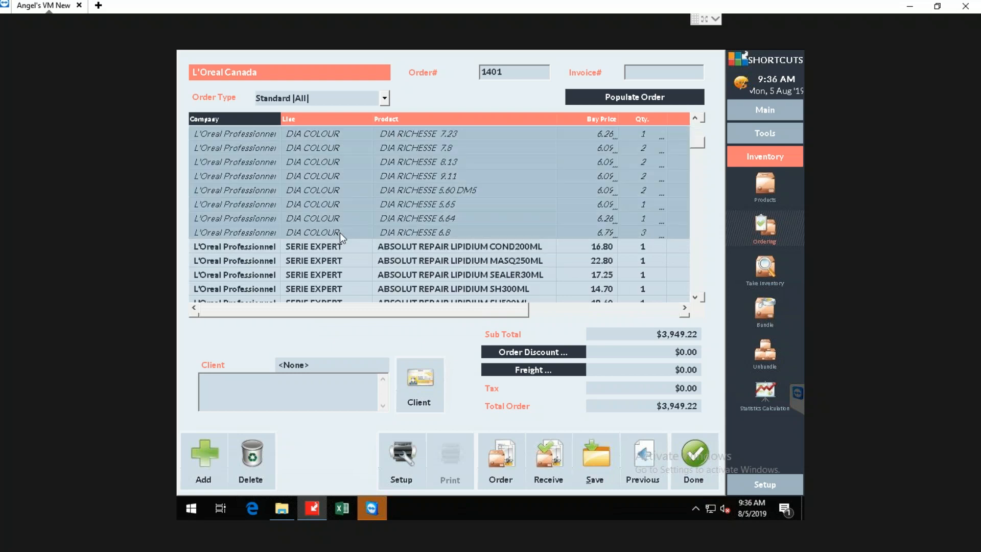
pyautogui.click(263, 455)
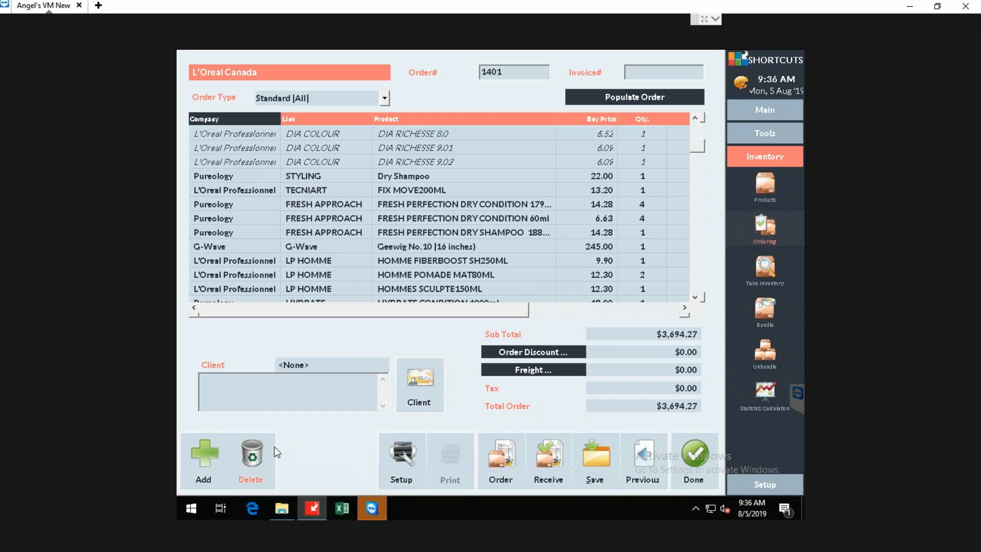
# Remove the block of INOA COLOUR products from INOA 1 through INOA GOLD FUNDAMENTALS 6.3 from the order.
pyautogui.moveTo(696, 156); pyautogui.dragTo(700, 189)
pyautogui.moveTo(698, 203); pyautogui.dragTo(680, 174)
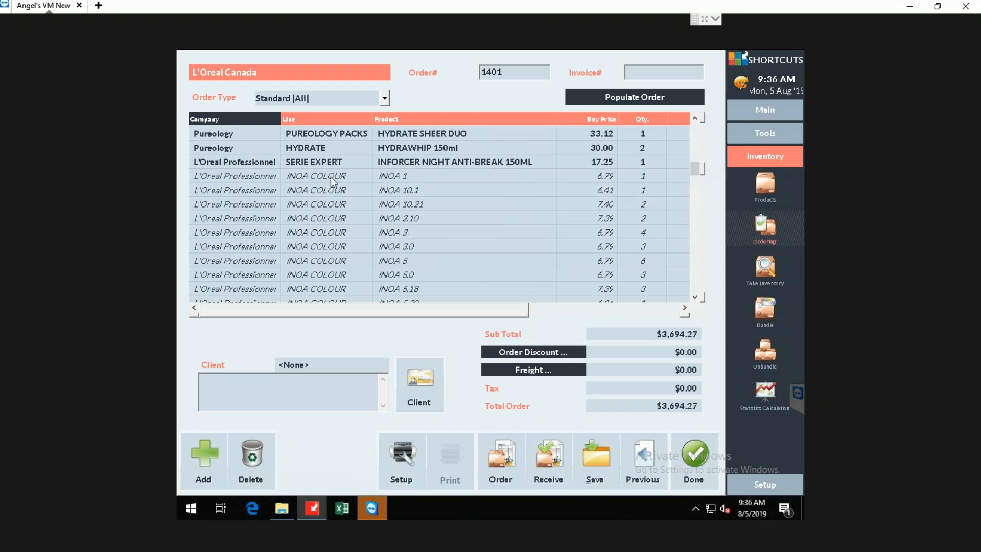
pyautogui.scroll(-6, 392, 237)
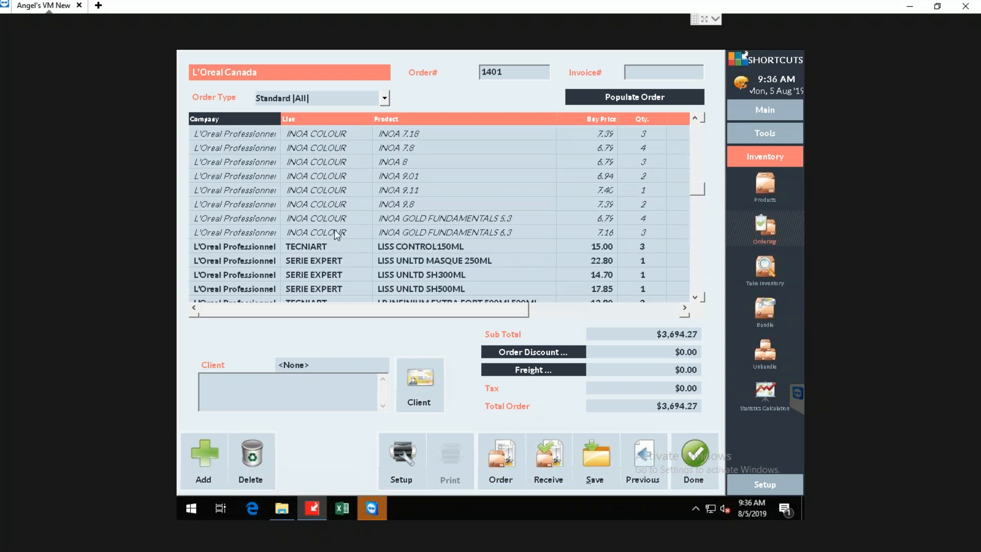
pyautogui.keyDown('shift'); pyautogui.click(334, 230); pyautogui.keyUp('shift')
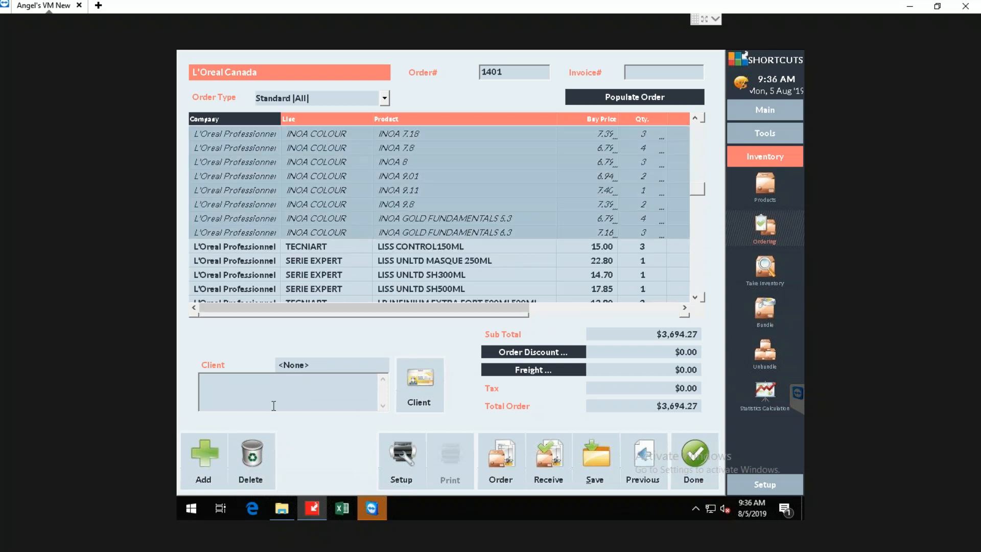
pyautogui.click(253, 462)
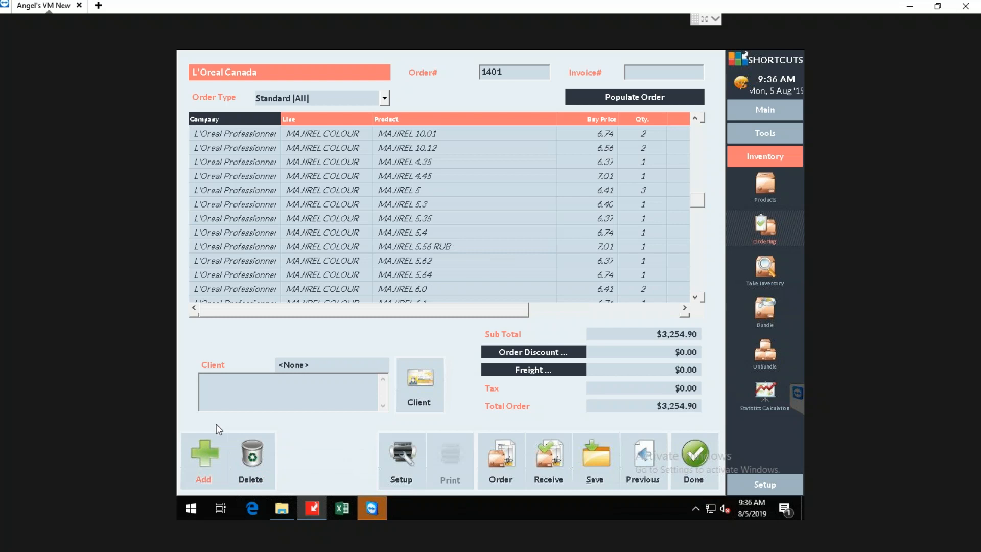
# Add all products of Kerastase's Chronologiste line to the L'Oreal Canada order and close the product selection.
pyautogui.click(208, 459)
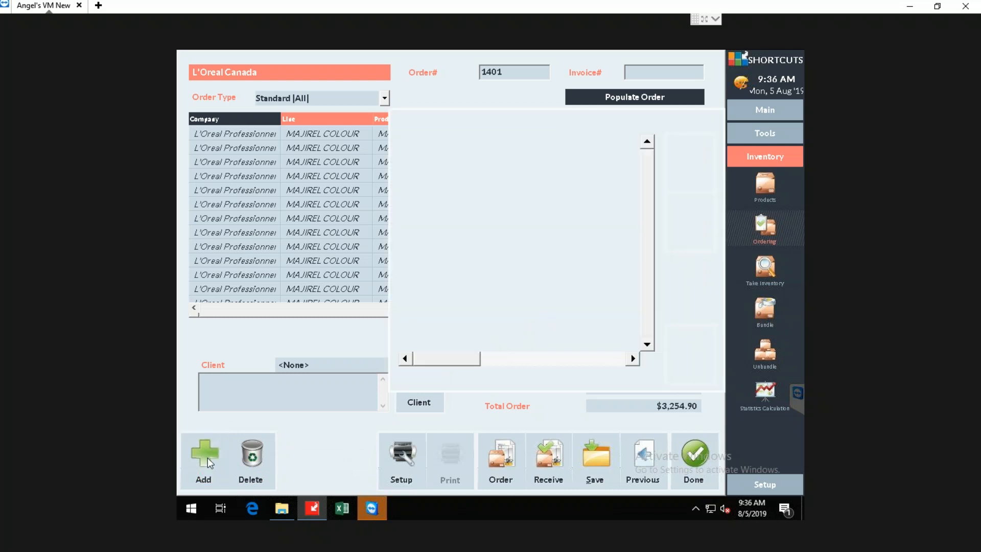
pyautogui.scroll(-5, 639, 240)
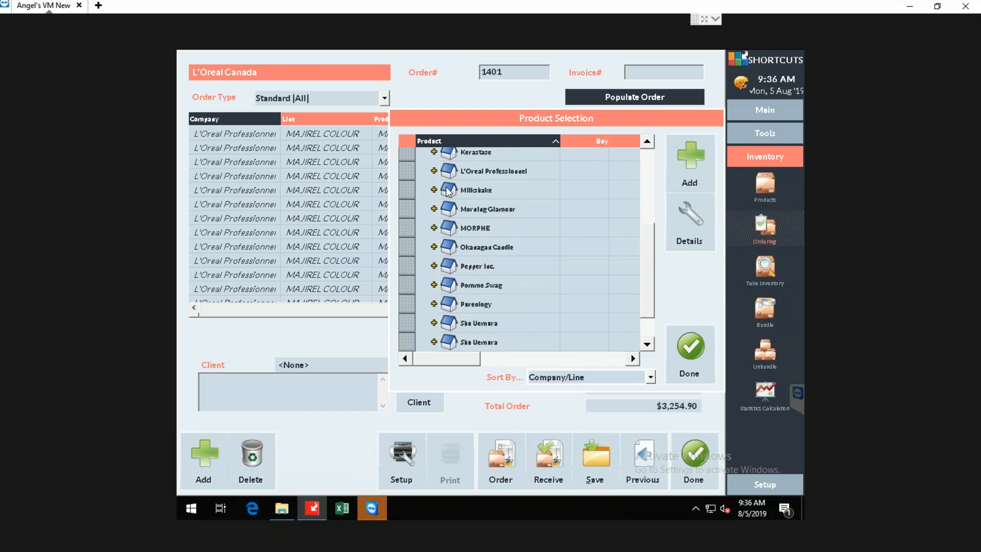
pyautogui.click(434, 170)
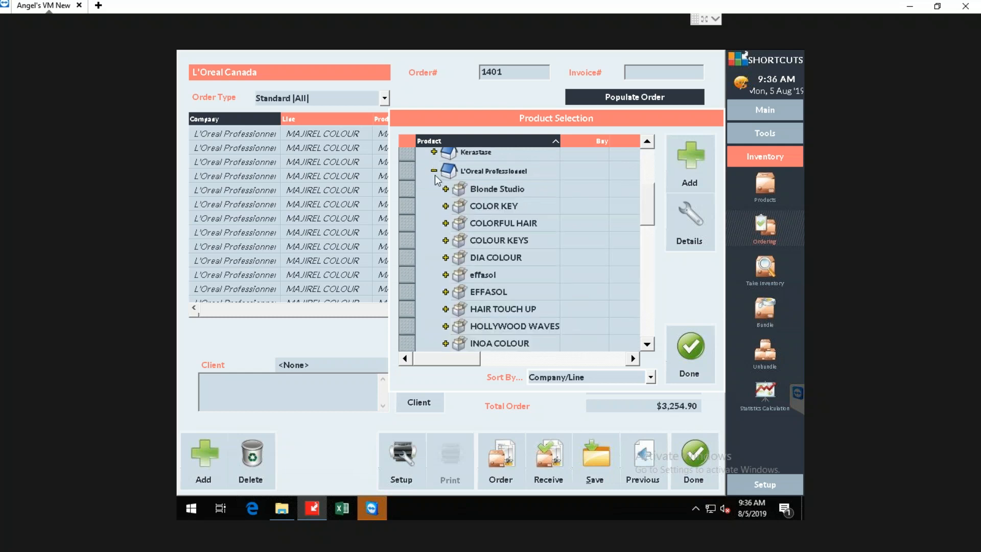
pyautogui.click(445, 326)
pyautogui.click(446, 326)
pyautogui.click(434, 170)
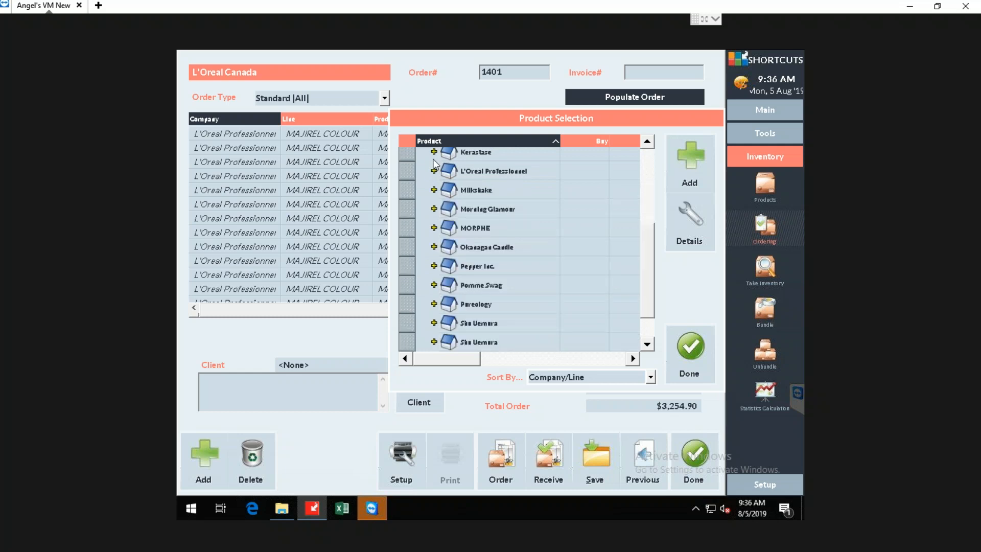
pyautogui.click(434, 153)
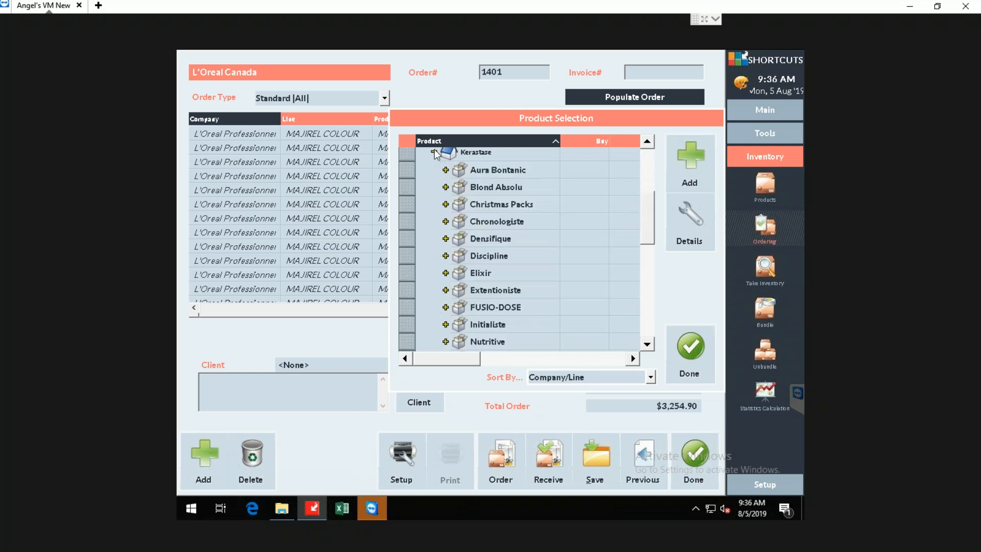
pyautogui.click(445, 221)
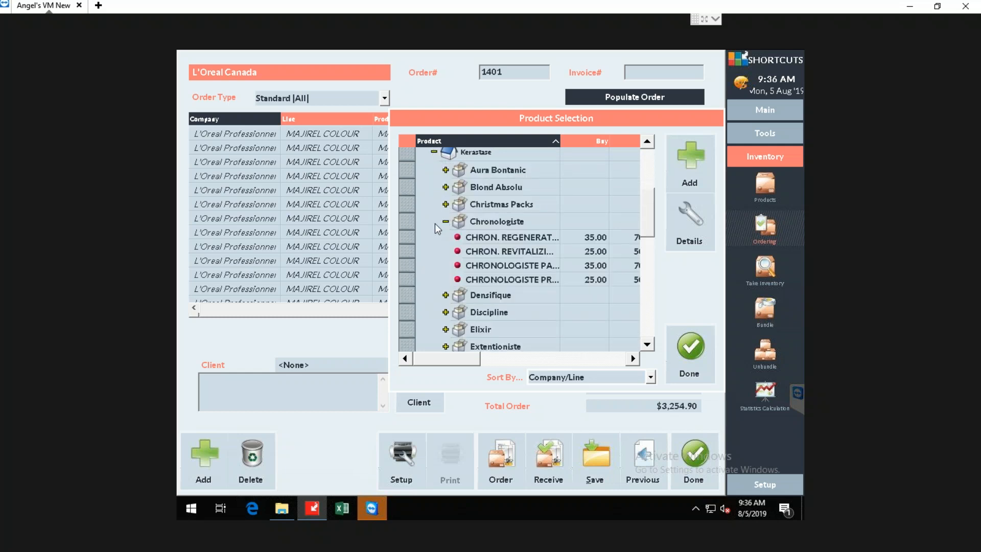
pyautogui.click(408, 223)
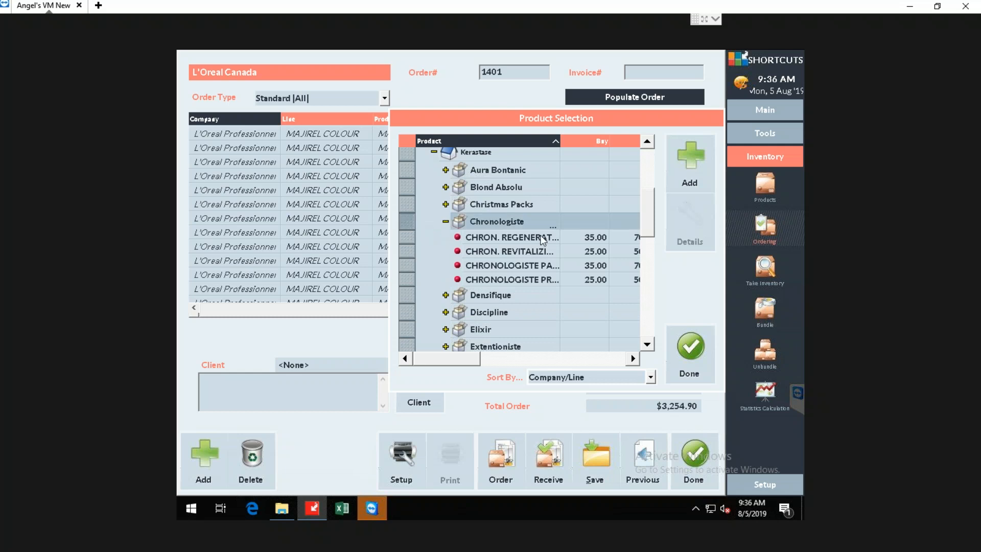
pyautogui.click(690, 165)
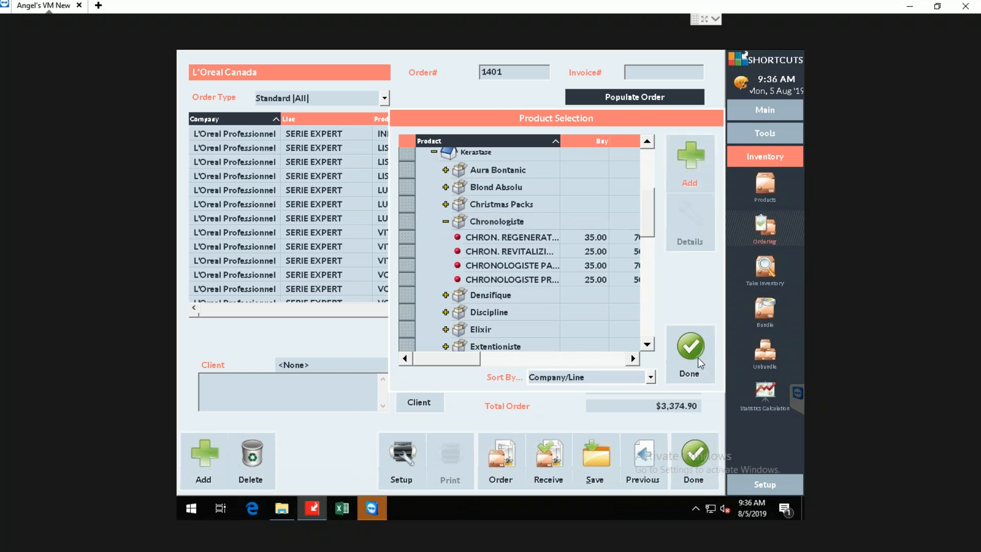
pyautogui.click(694, 352)
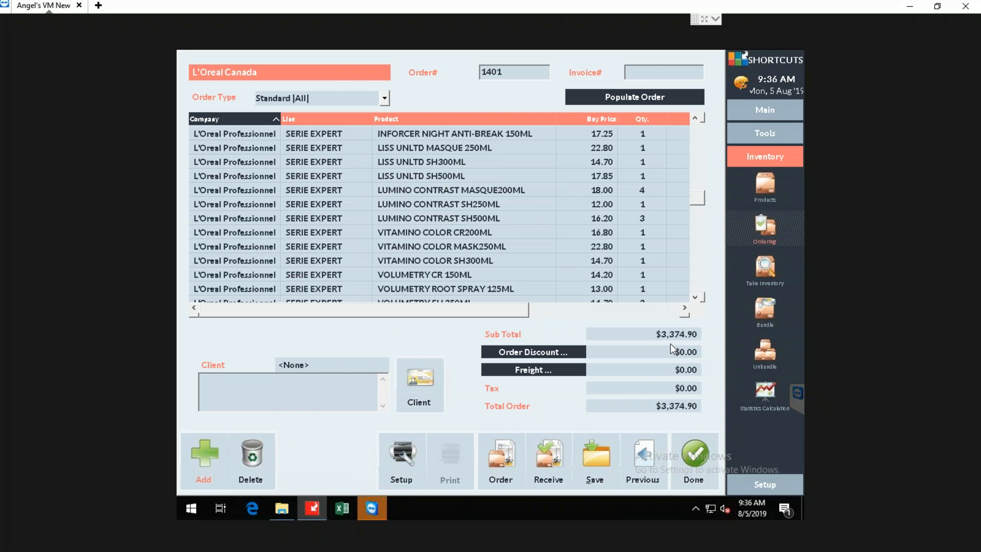
# Set the order quantities to 4 for LISS UNLTD MASQUE 250ML and 5 for LISS UNLTD SH300ML.
pyautogui.moveTo(511, 311); pyautogui.dragTo(661, 306)
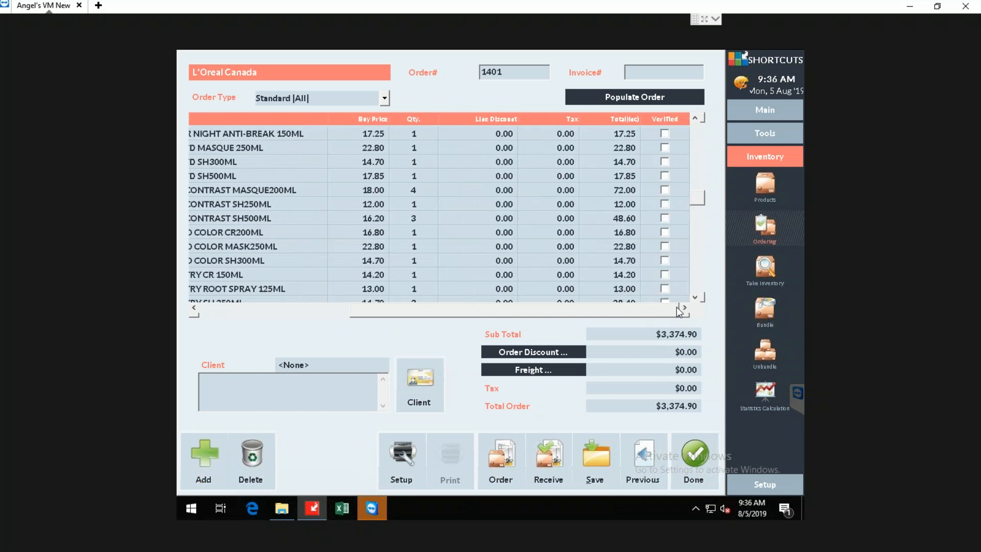
pyautogui.click(419, 146)
pyautogui.click(419, 146)
pyautogui.write('4')
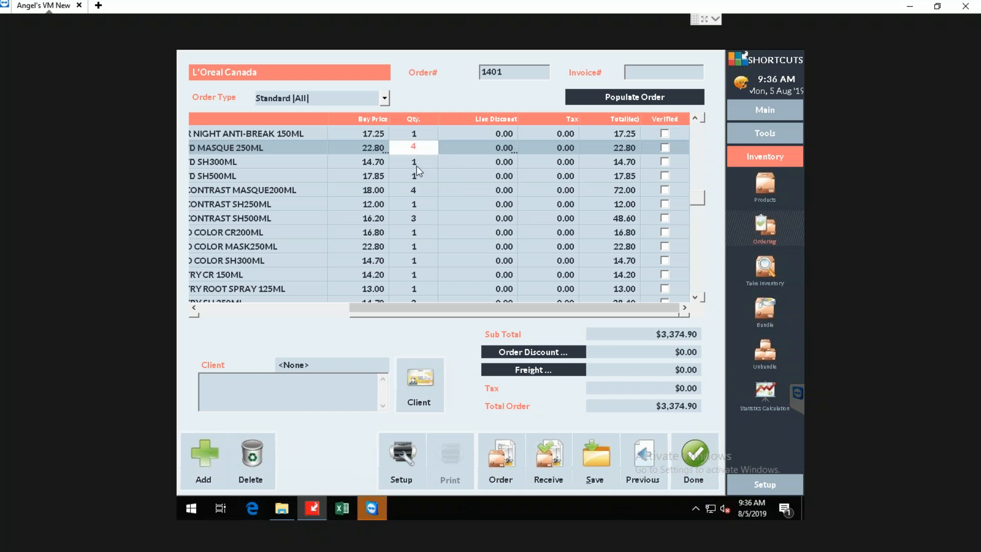
pyautogui.click(417, 163)
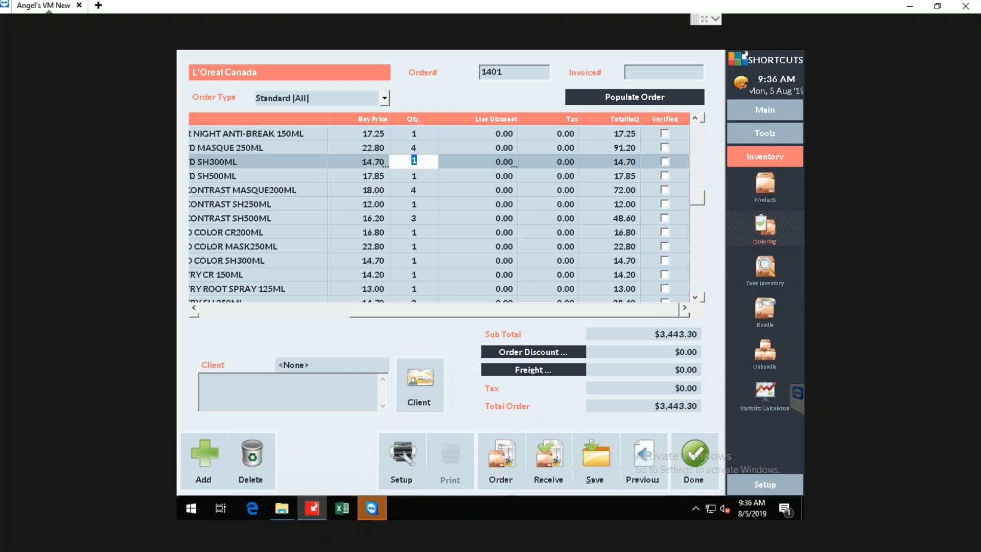
pyautogui.write('5')
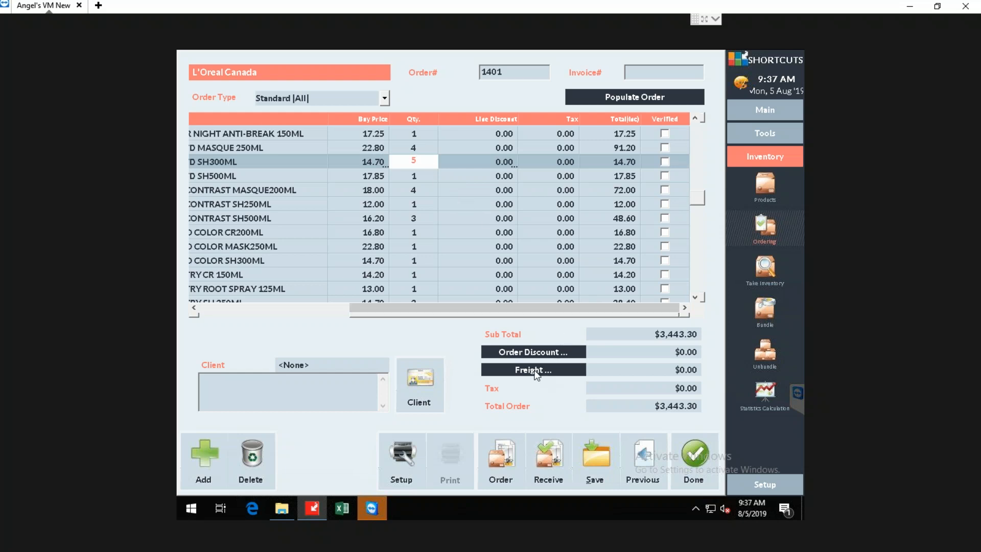
# Add a freight amount of $50 to the L'Oreal Canada order.
pyautogui.click(536, 370)
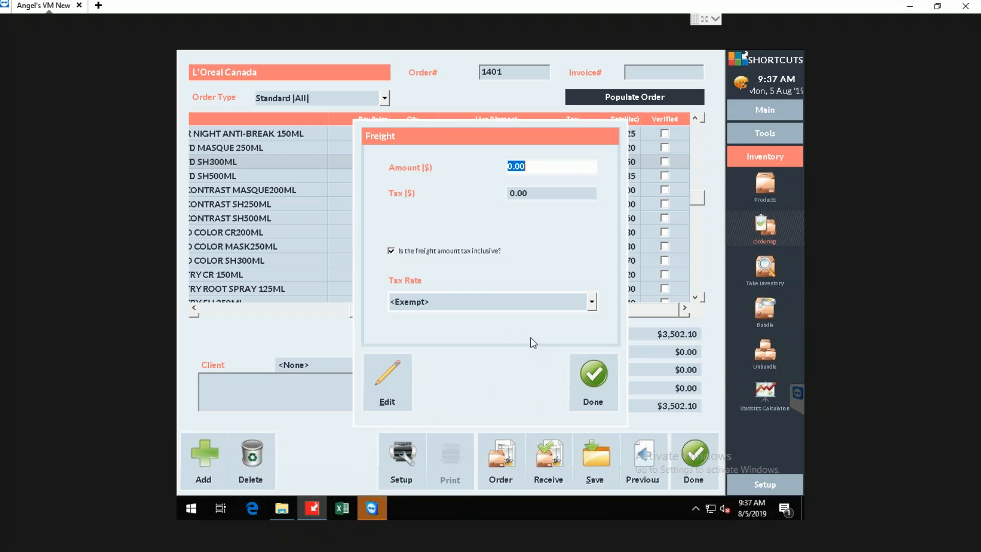
pyautogui.write('50')
pyautogui.click(594, 375)
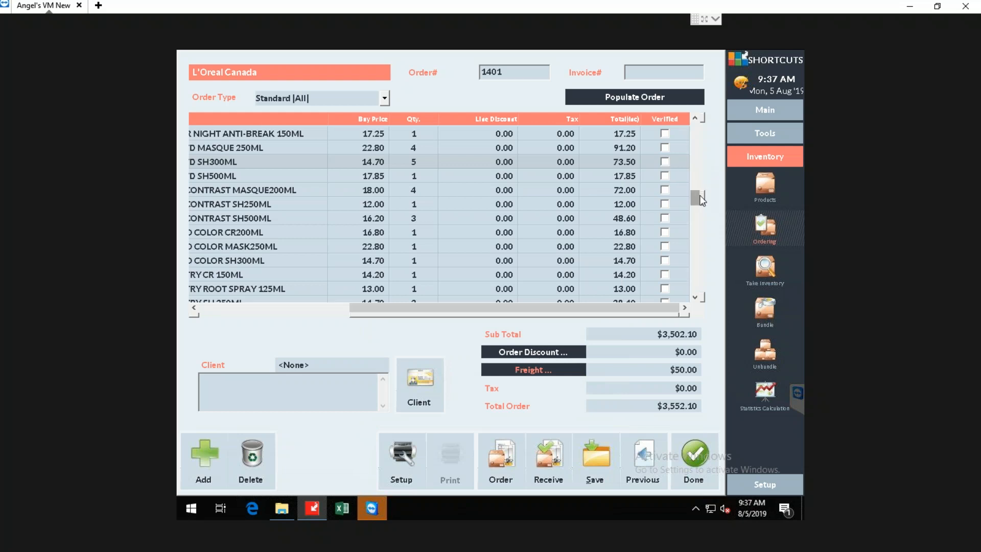
pyautogui.scroll(-10, 701, 201)
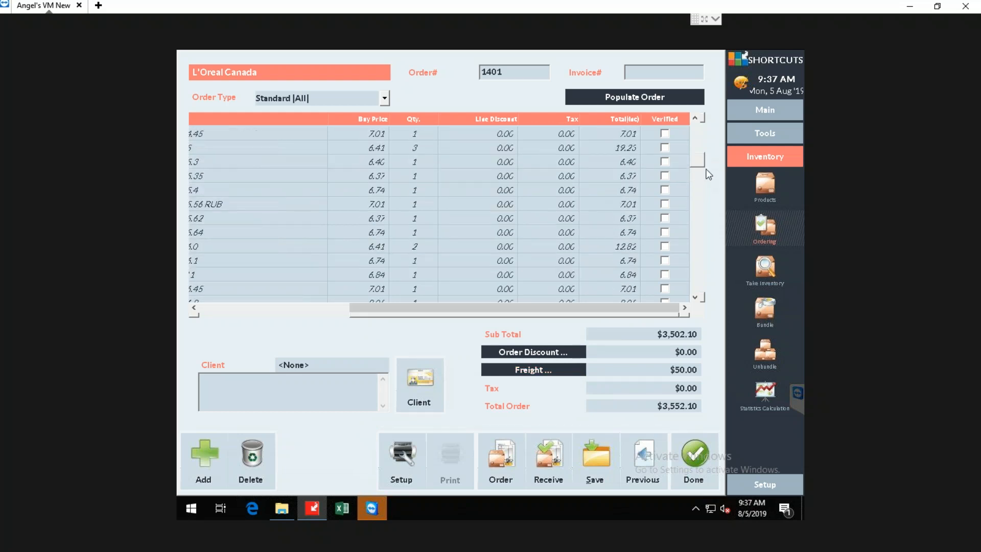
pyautogui.scroll(-3, 705, 179)
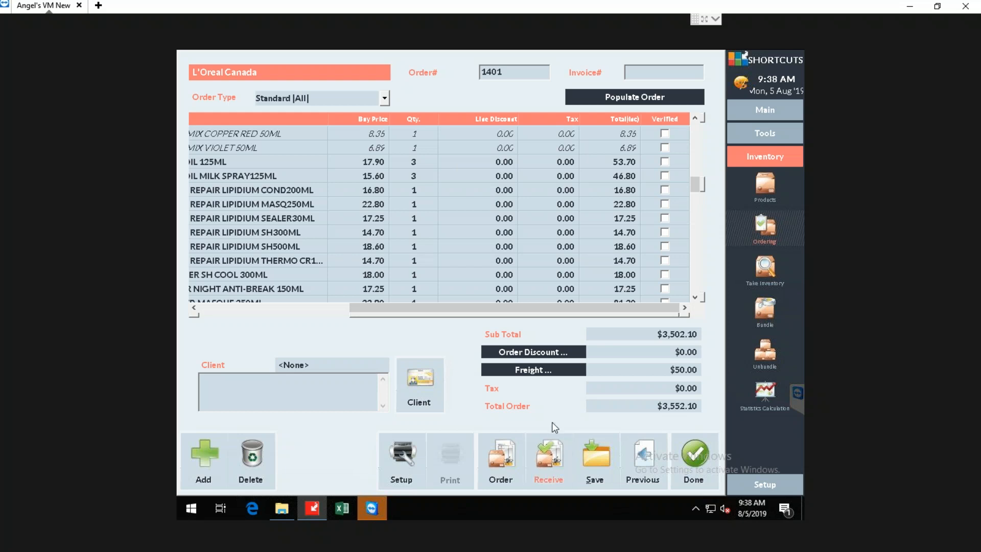
pyautogui.click(513, 445)
pyautogui.click(515, 445)
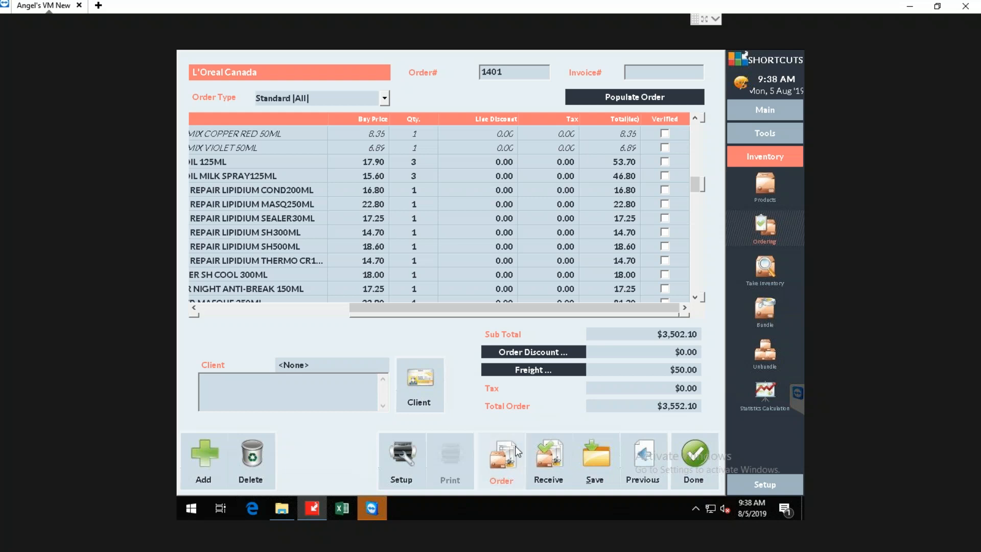
pyautogui.click(518, 450)
# Receive the L'Oreal Canada order with its invoice number entered, and decline printing the barcode labels.
pyautogui.click(554, 449)
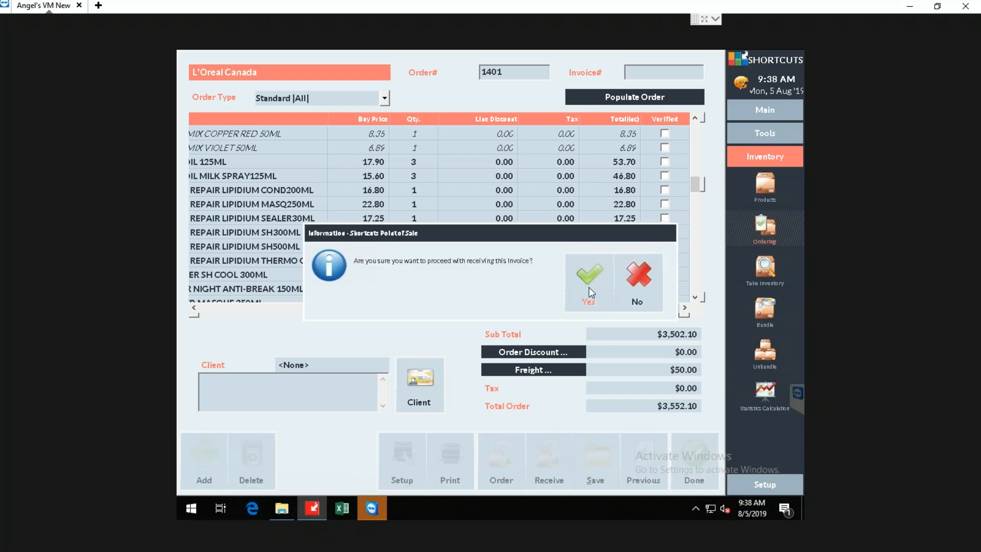
pyautogui.click(588, 290)
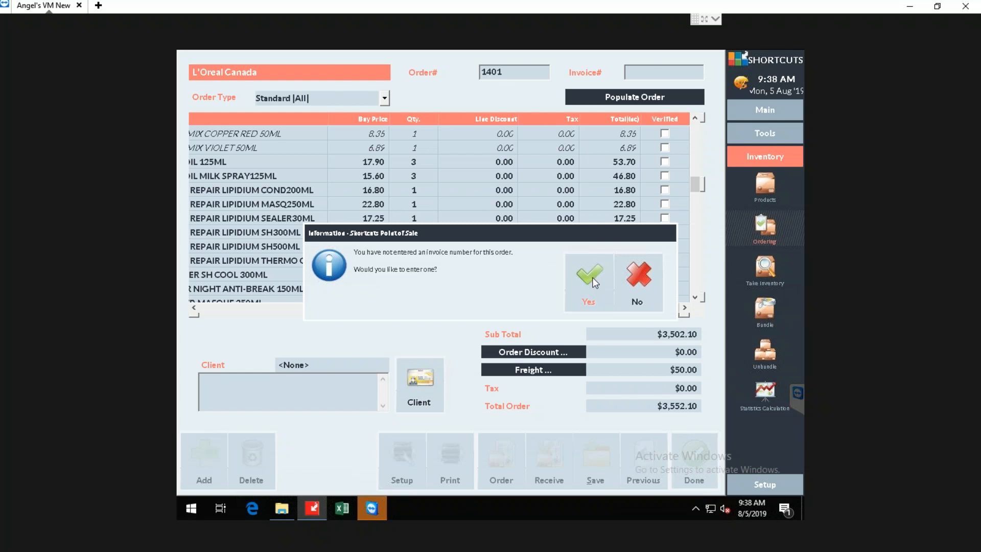
pyautogui.click(595, 283)
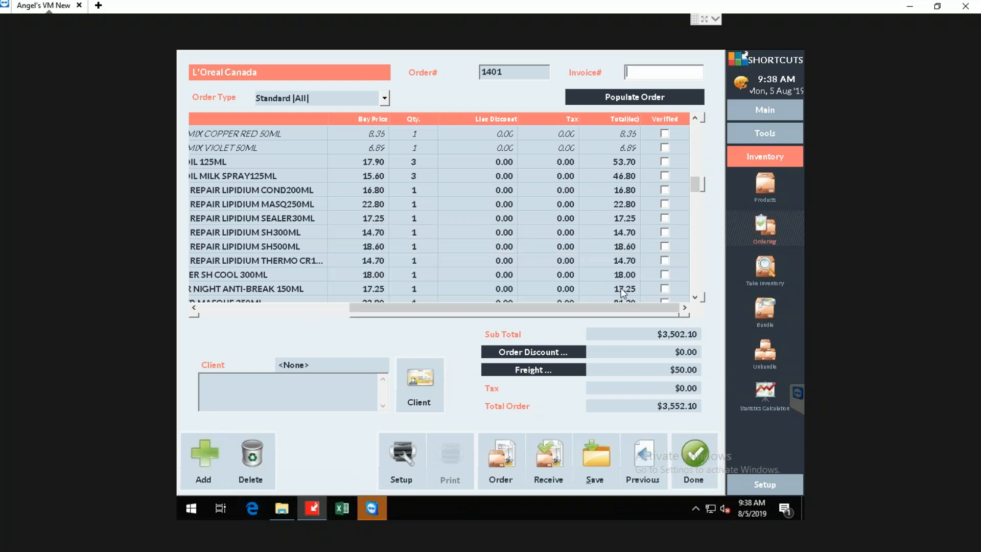
pyautogui.write('4566788793')
pyautogui.click(550, 450)
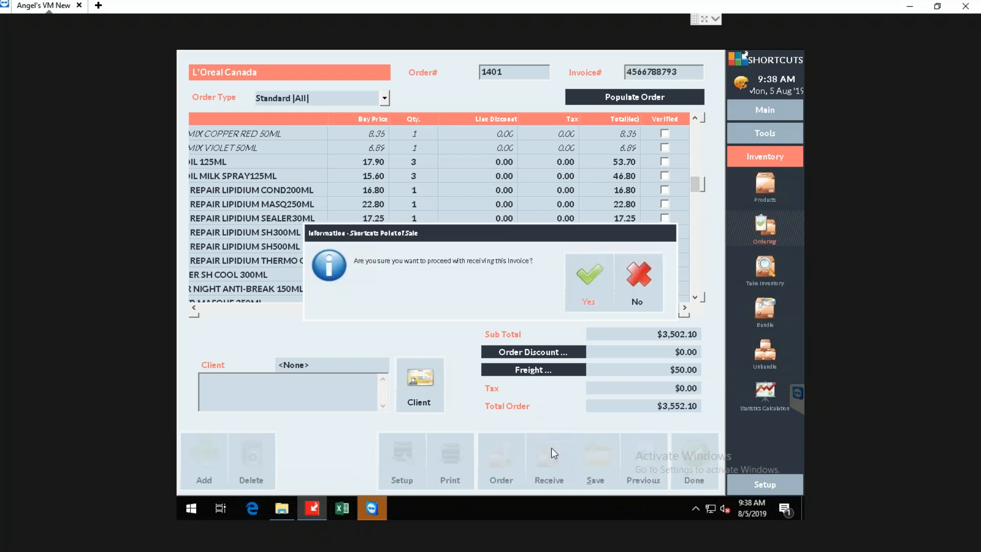
pyautogui.click(600, 276)
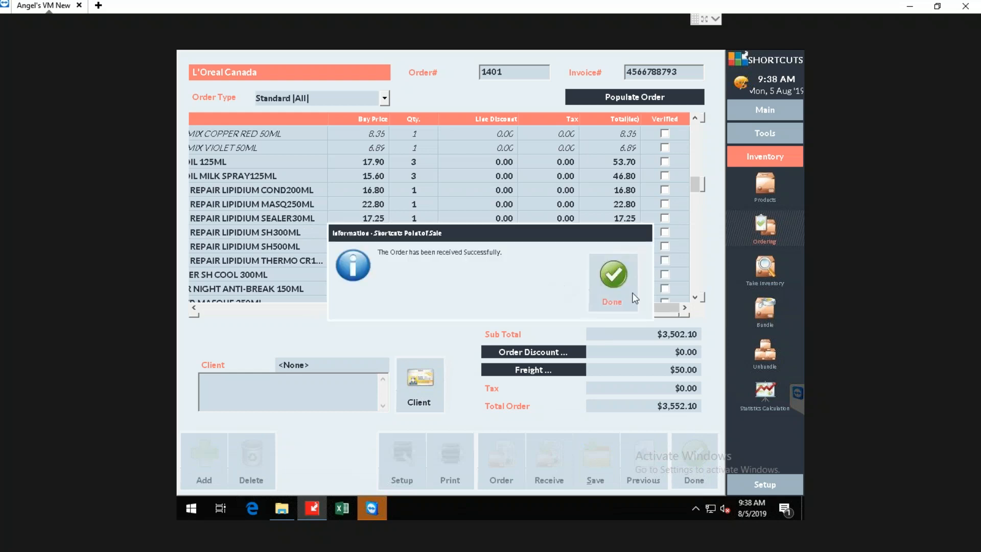
pyautogui.click(620, 278)
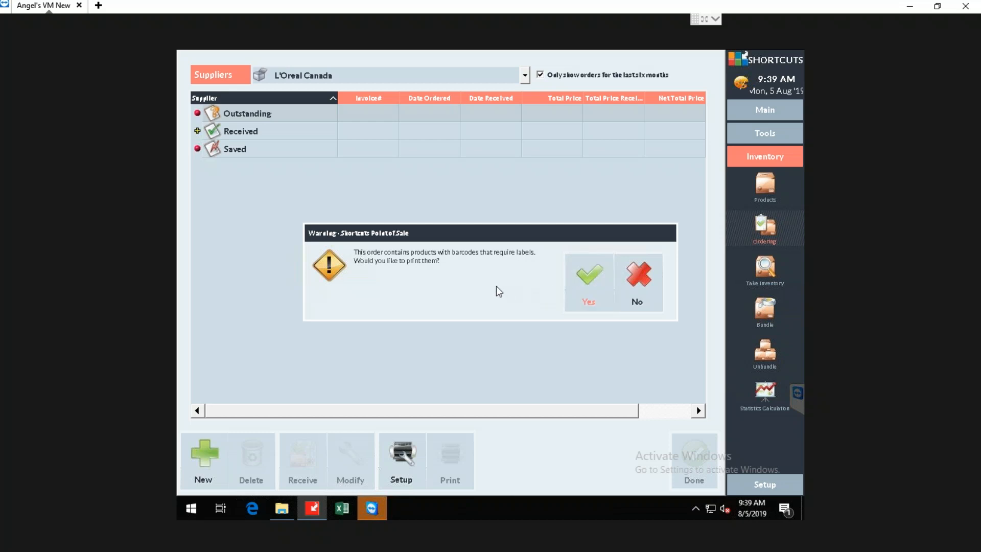
pyautogui.click(640, 286)
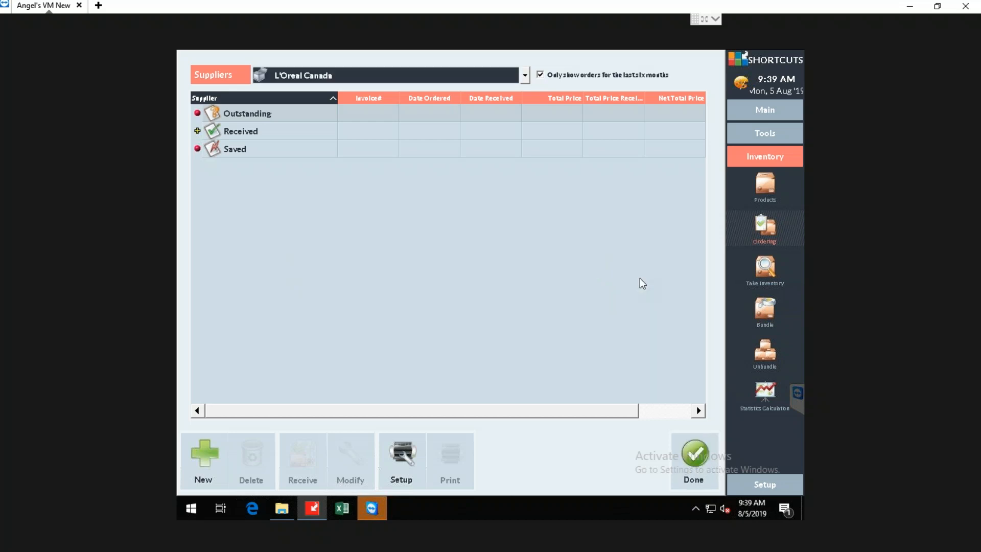
# Look through the received L'Oreal Canada orders and close the order list and the inventory count definitions.
pyautogui.click(197, 131)
pyautogui.scroll(-10, 306, 174)
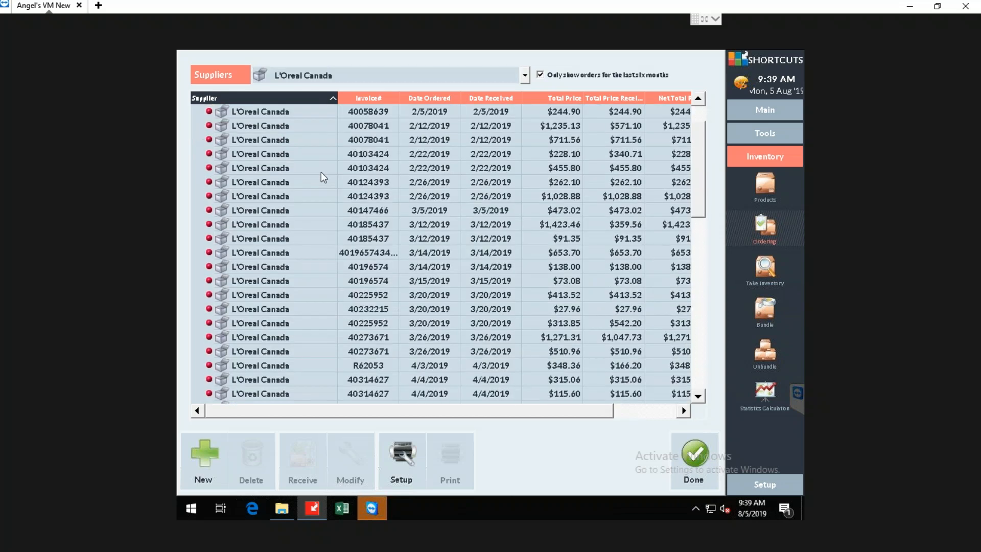
pyautogui.scroll(10, 312, 184)
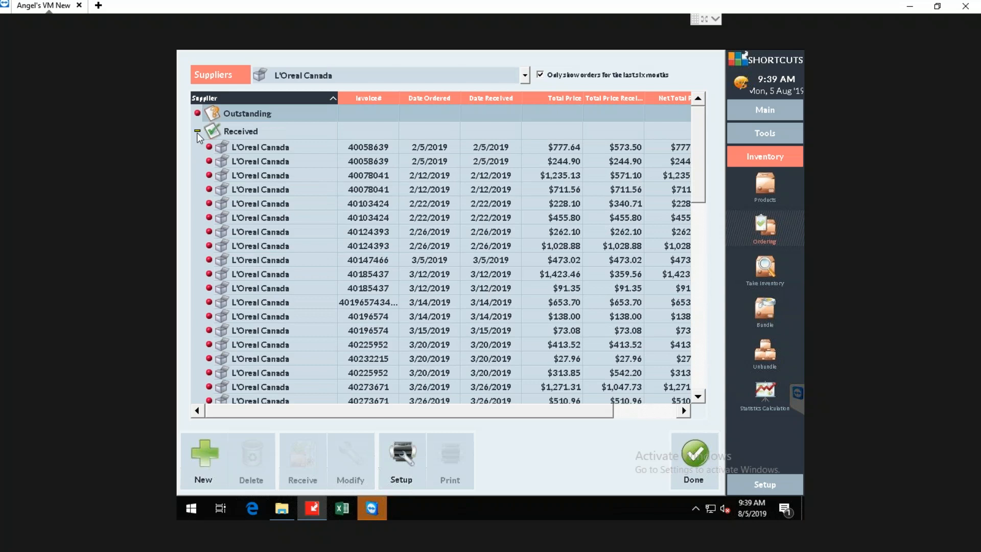
pyautogui.click(197, 132)
pyautogui.click(691, 463)
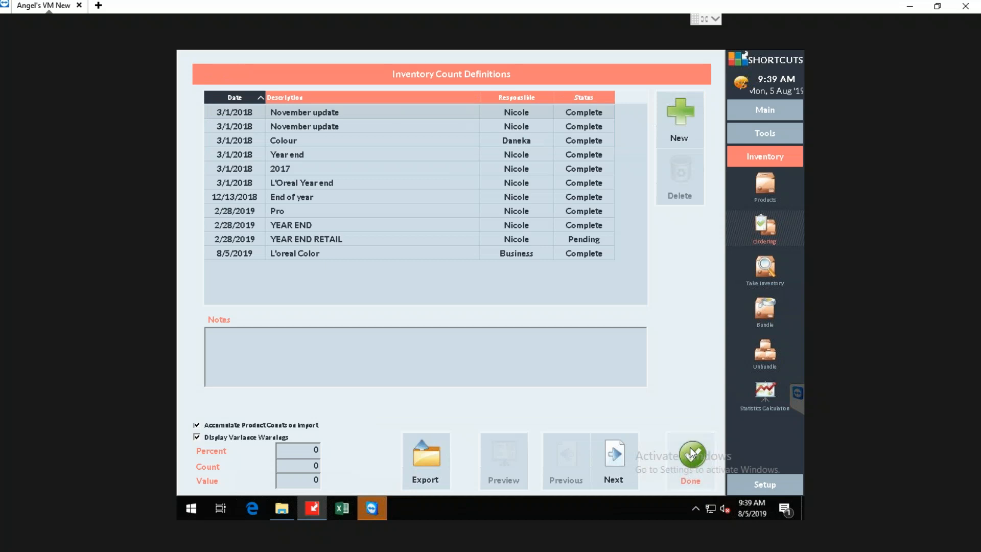
pyautogui.click(690, 452)
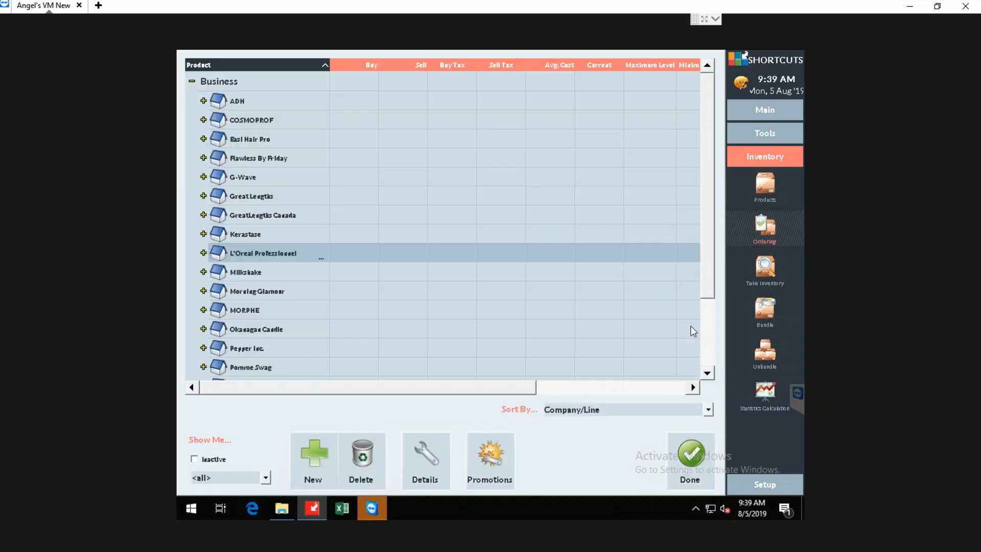
# Create another new order for the supplier L'Oreal Canada, filled with the Standard (All) order type.
pyautogui.click(760, 229)
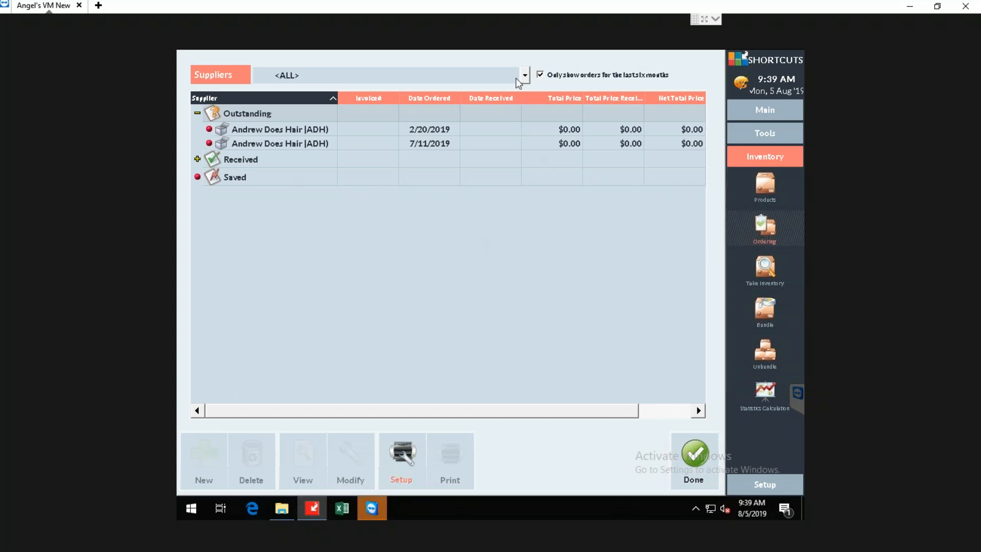
pyautogui.click(520, 77)
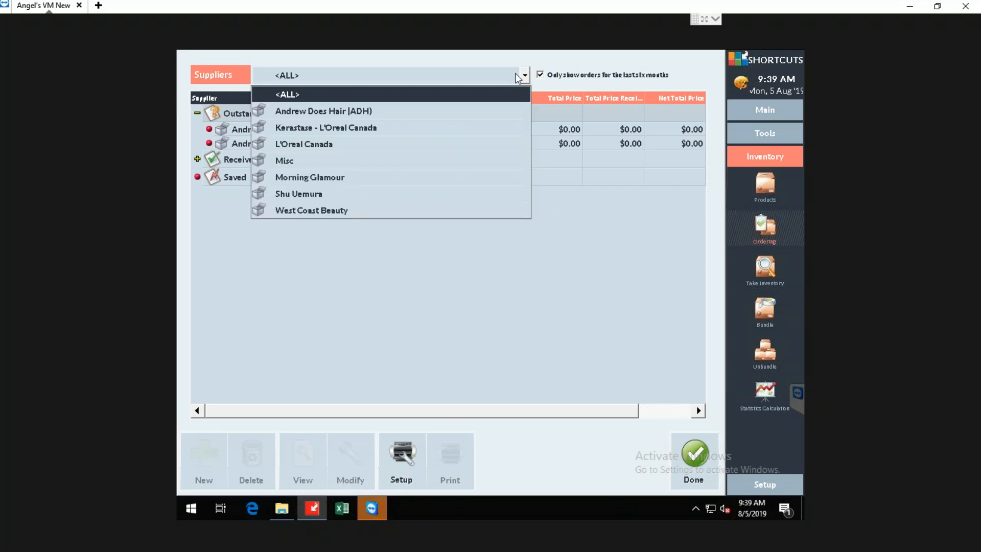
pyautogui.click(470, 145)
pyautogui.click(227, 459)
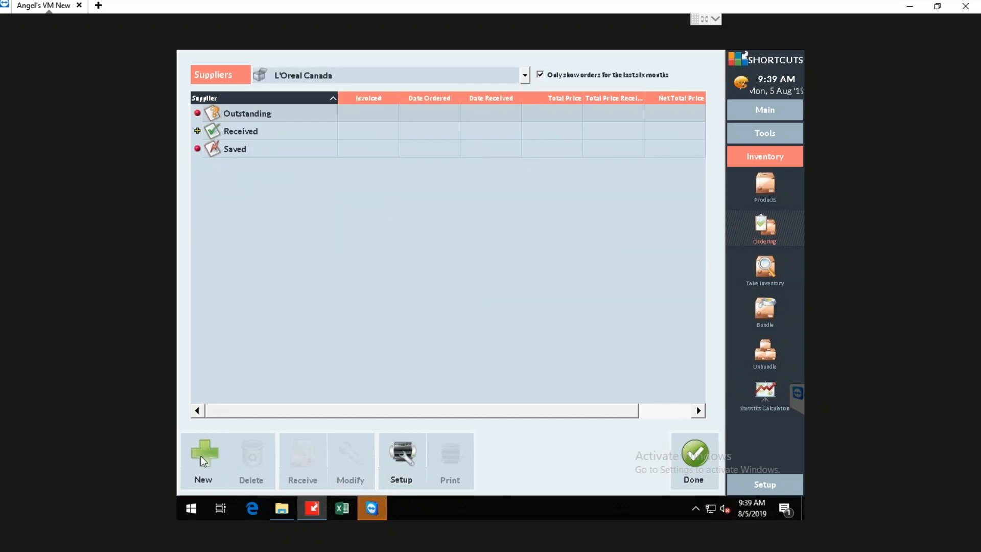
pyautogui.click(341, 118)
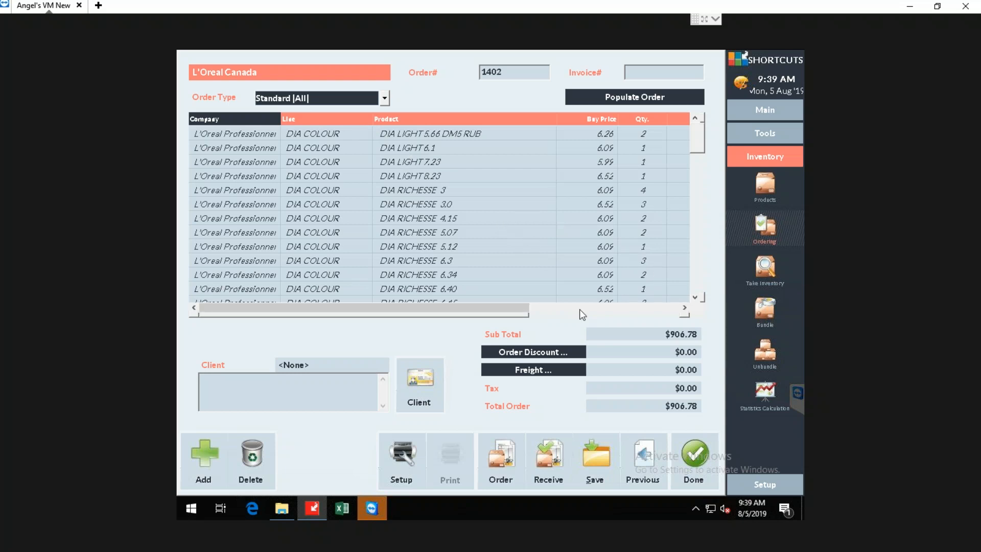
# Save the new L'Oreal Canada order without placing it and leave the ordering screen.
pyautogui.click(604, 455)
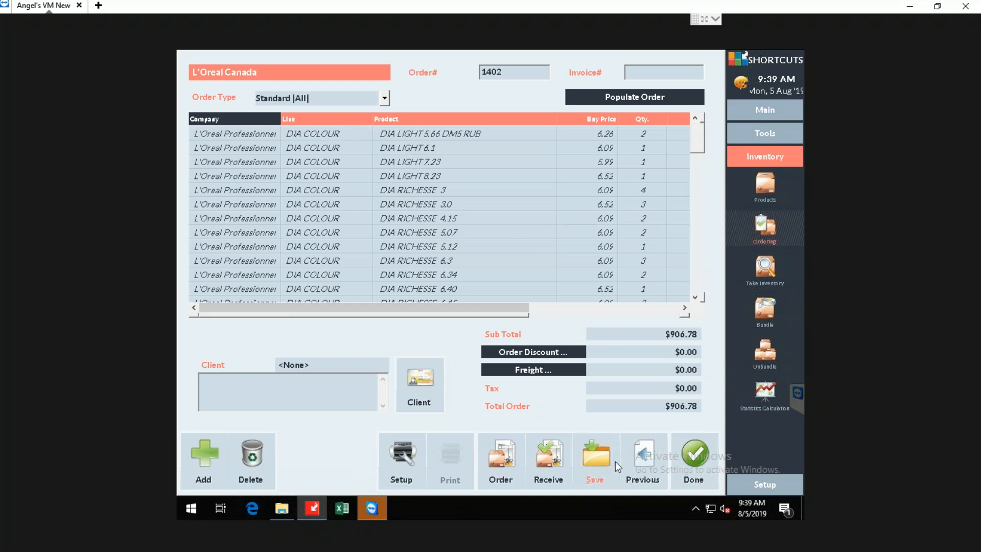
pyautogui.click(612, 278)
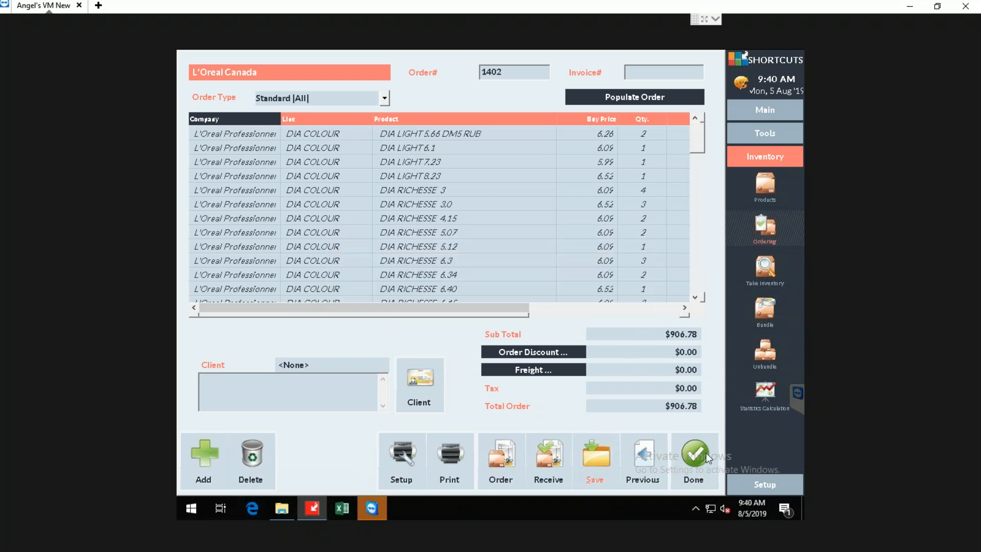
pyautogui.click(707, 453)
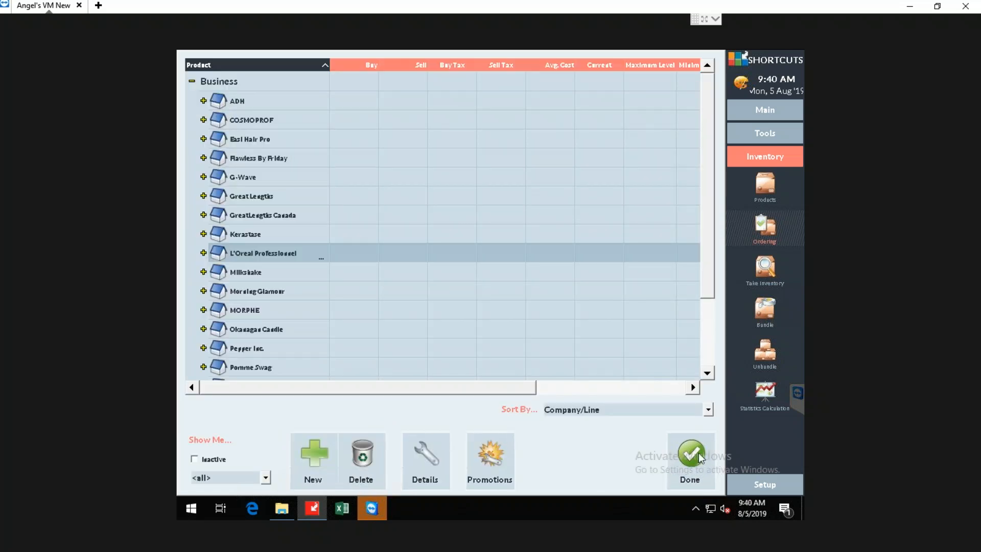
pyautogui.click(698, 453)
# Reopen the saved L'Oreal Canada order from the supplier order list for editing.
pyautogui.click(762, 226)
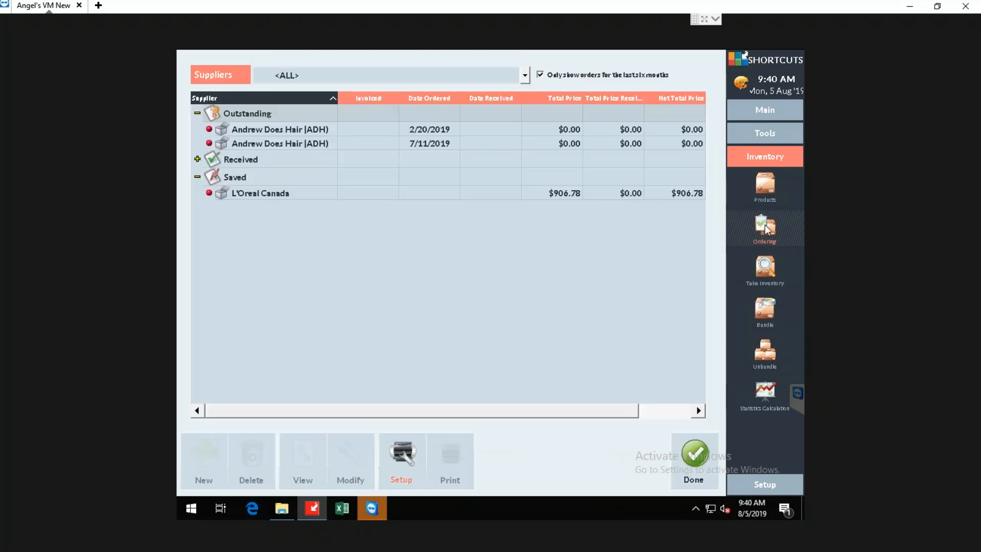
pyautogui.click(265, 198)
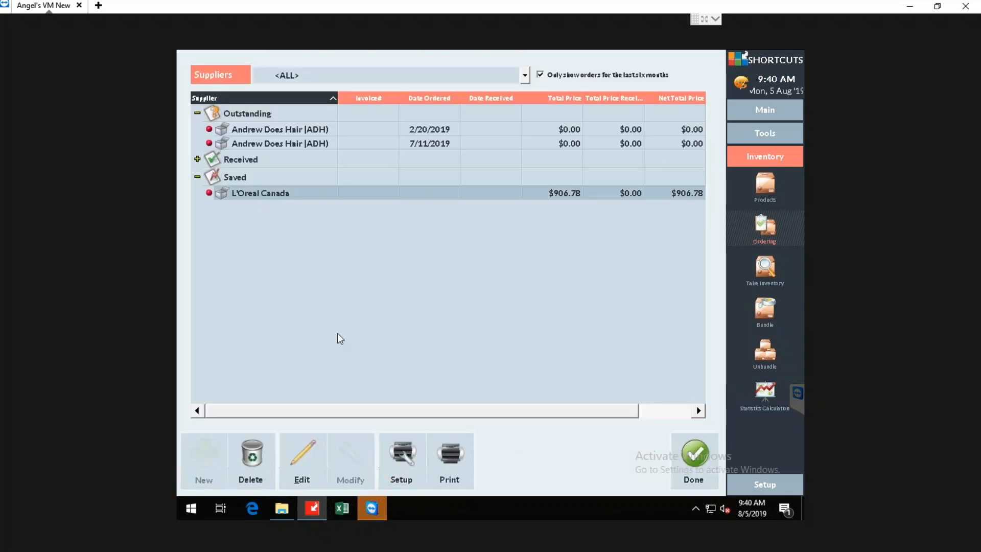
pyautogui.click(305, 454)
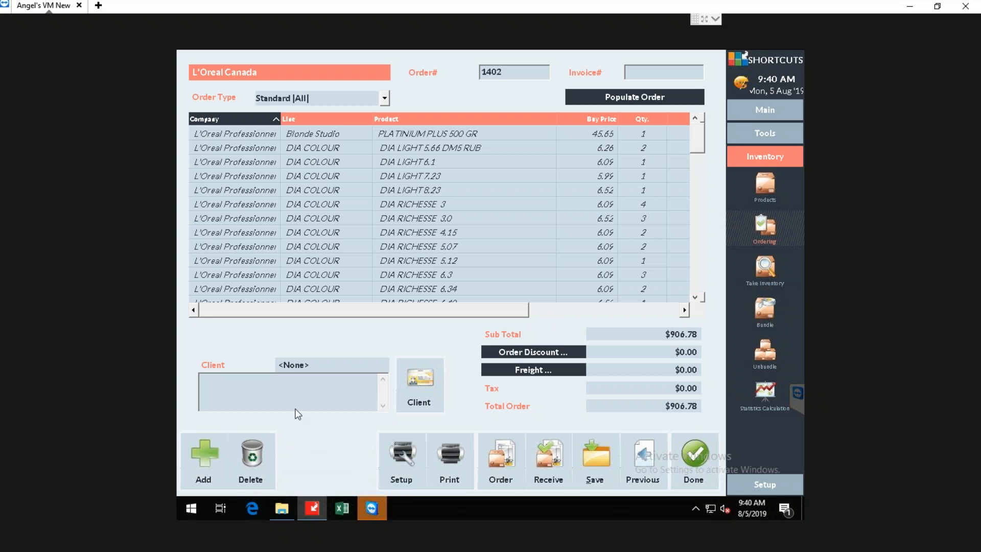
# Place the saved L'Oreal Canada order with the supplier, skipping the printout.
pyautogui.click(502, 457)
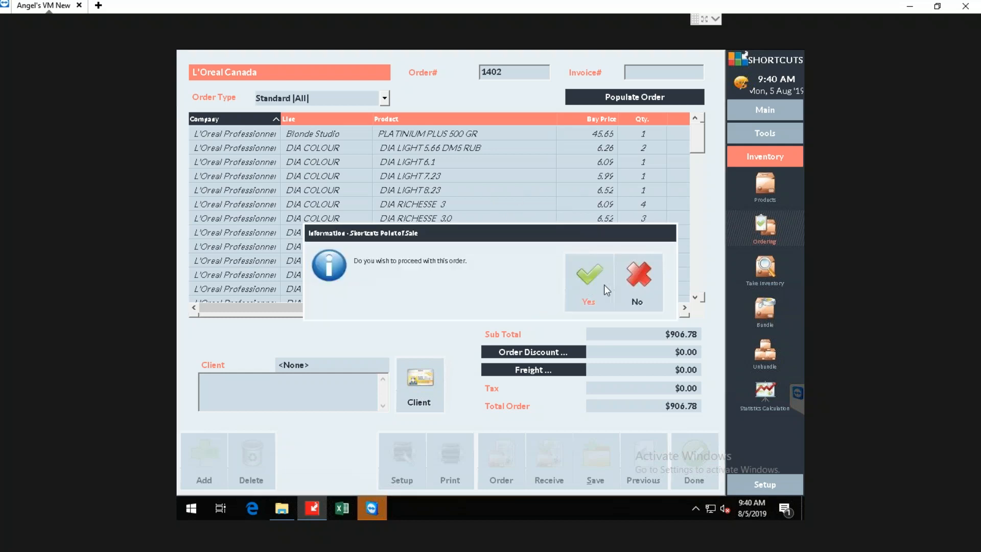
pyautogui.click(588, 275)
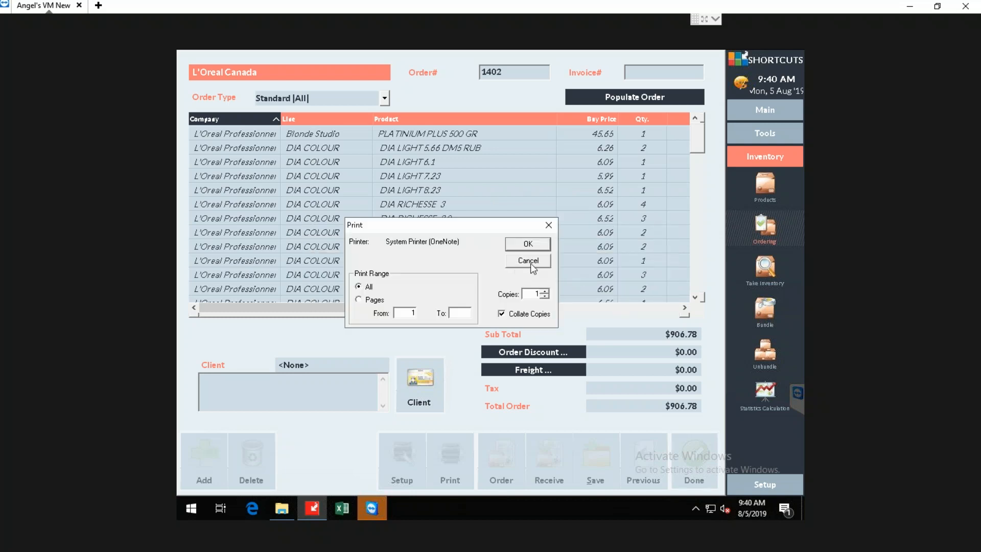
pyautogui.click(527, 262)
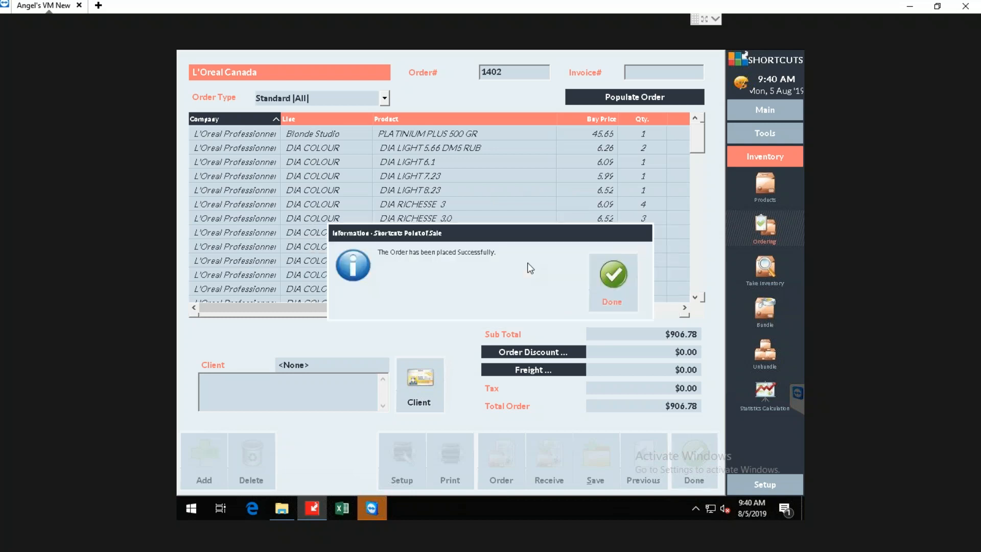
pyautogui.click(624, 284)
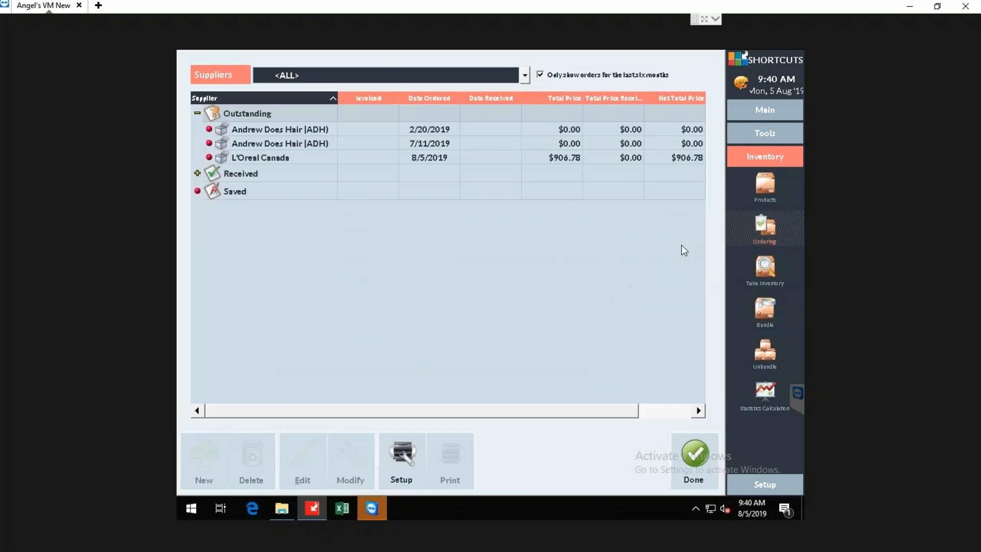
# Open the outstanding L'Oreal Canada order dated 8/5/2019 for receiving.
pyautogui.click(246, 131)
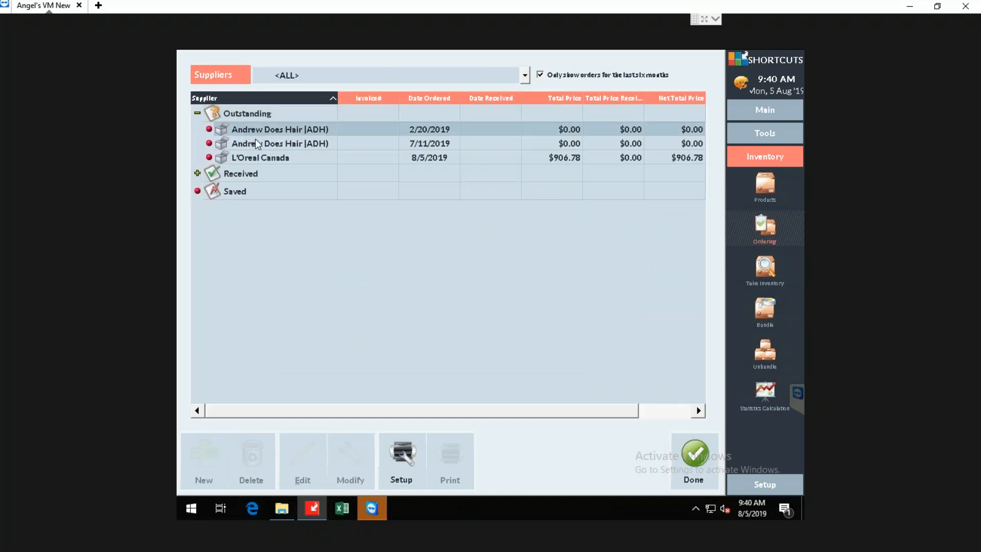
pyautogui.click(259, 145)
pyautogui.click(263, 159)
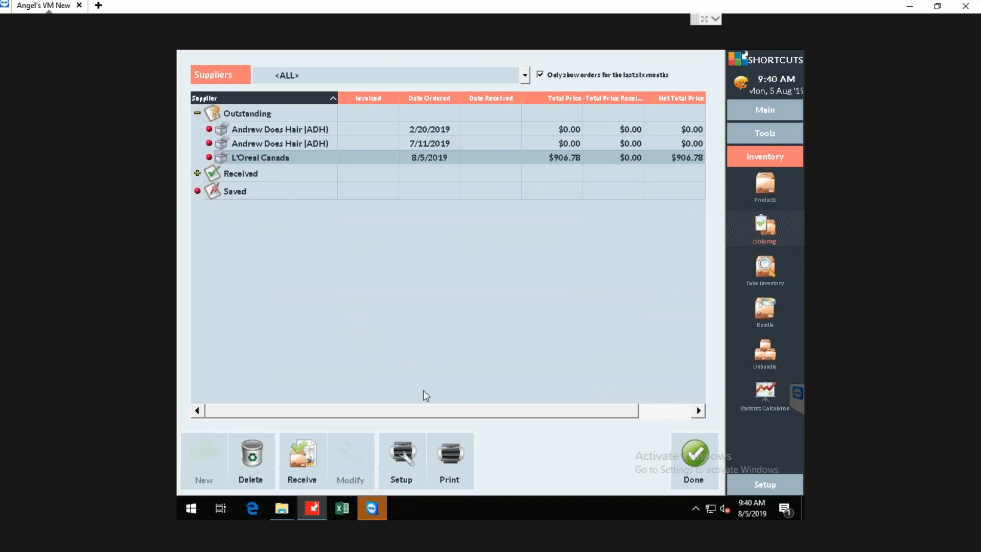
pyautogui.click(300, 458)
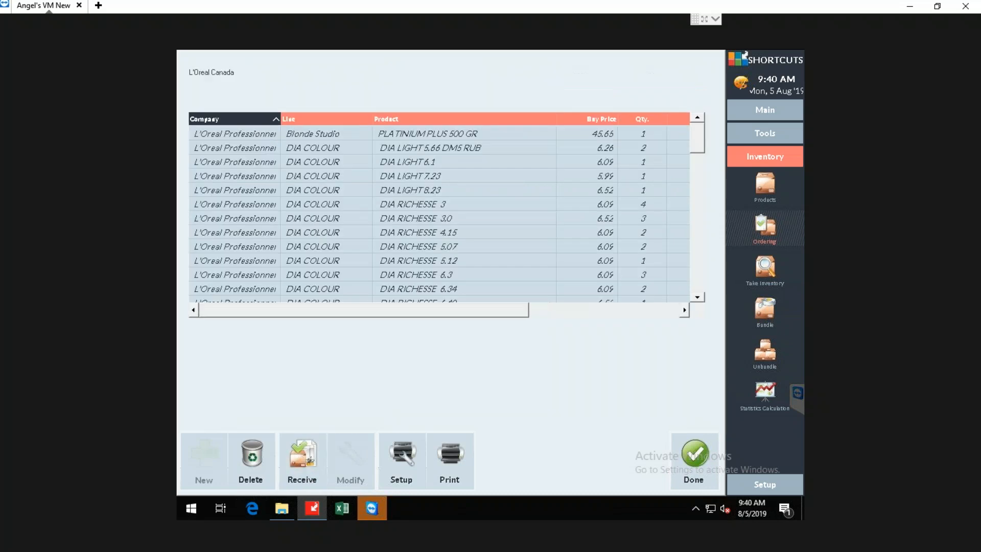
# Set the received quantity of PLATINIUM PLUS 500 GR to 0 and put the missing 1 on back order.
pyautogui.click(646, 134)
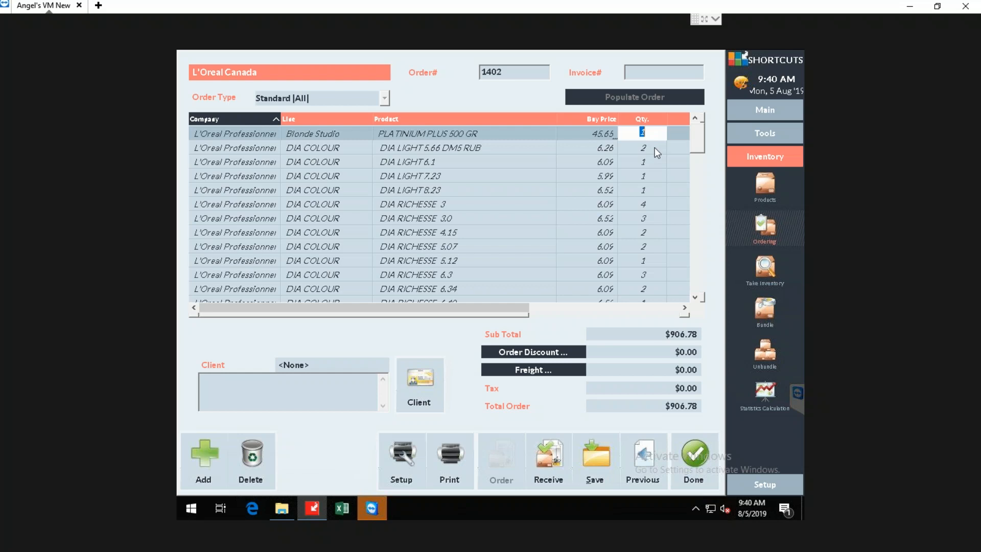
pyautogui.click(645, 149)
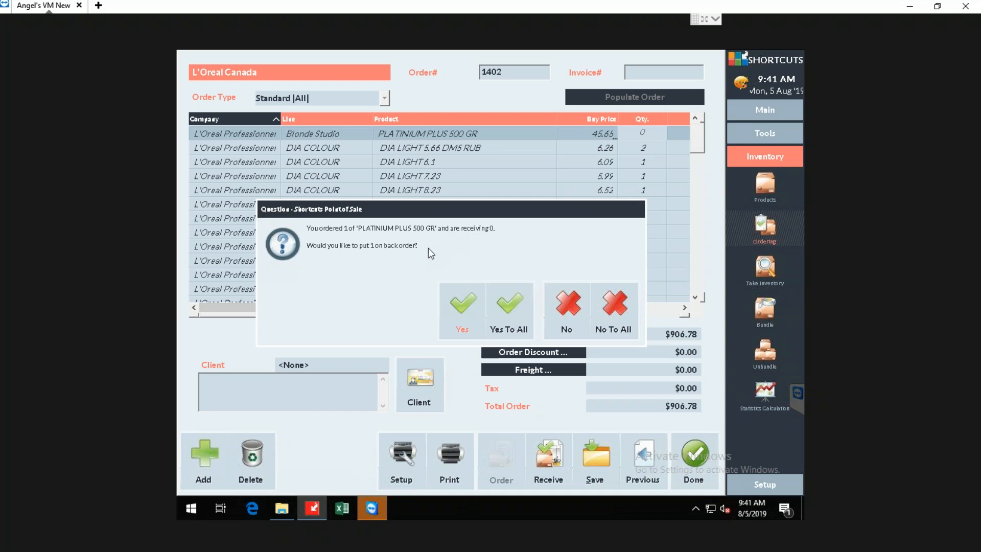
pyautogui.click(461, 308)
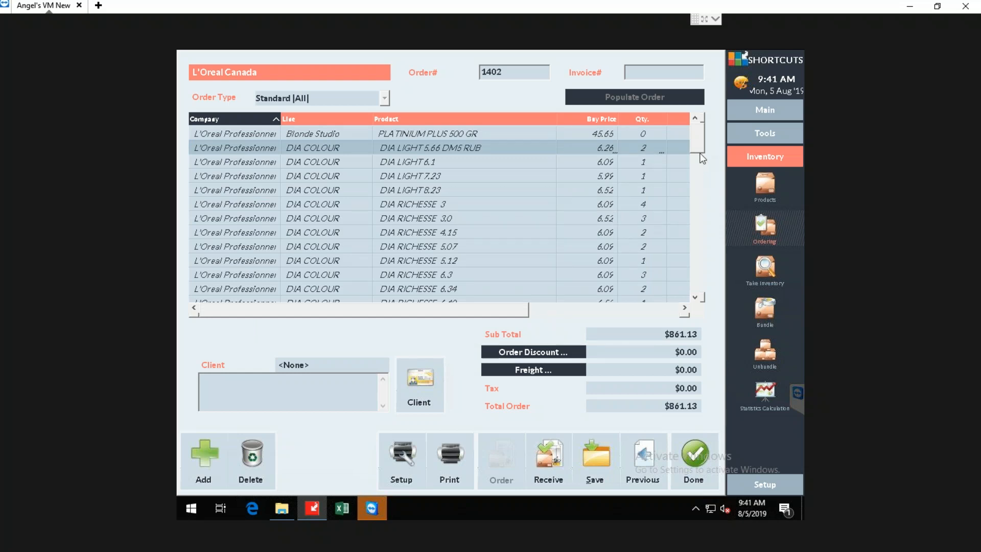
# Set the received quantity of DIA RICHESSE 6.8 to 0 and put the missing 3 on back order.
pyautogui.click(701, 210)
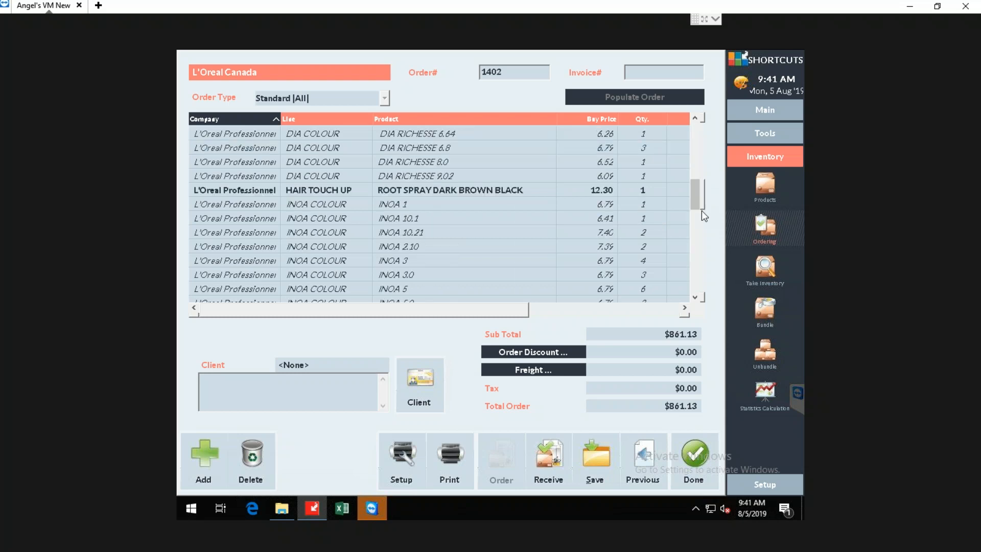
pyautogui.click(645, 152)
pyautogui.click(644, 153)
pyautogui.write('0')
pyautogui.click(646, 162)
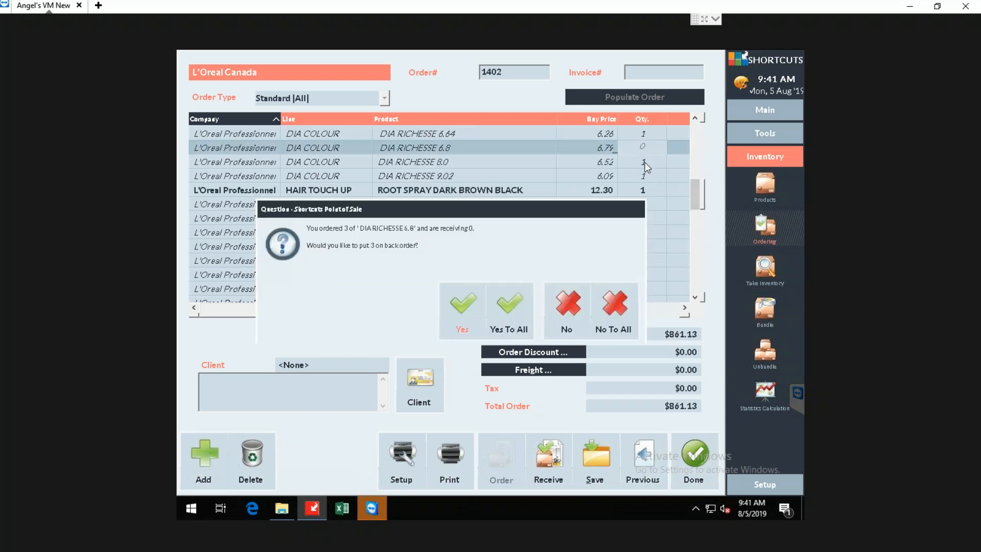
pyautogui.click(472, 303)
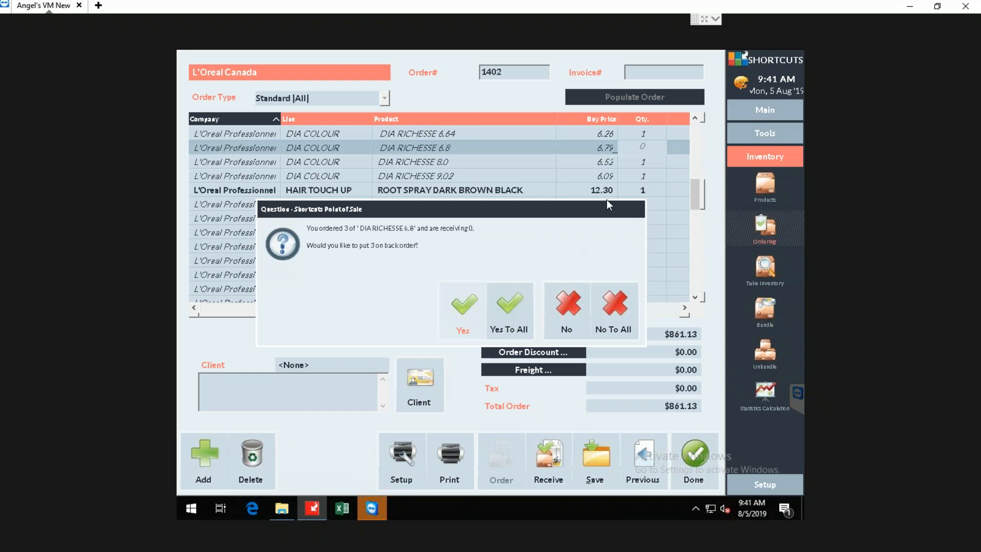
# Set the received quantity of DIA RICHESSE 8.0 to 0 and accept back orders for all short items.
pyautogui.rightClick(643, 162)
pyautogui.click(645, 163)
pyautogui.write('0')
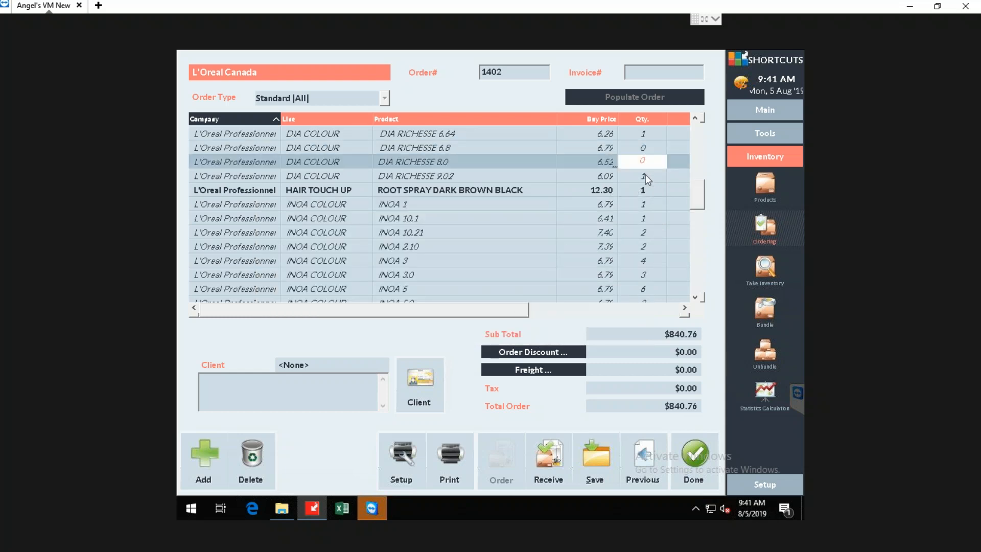
pyautogui.click(646, 173)
pyautogui.click(516, 299)
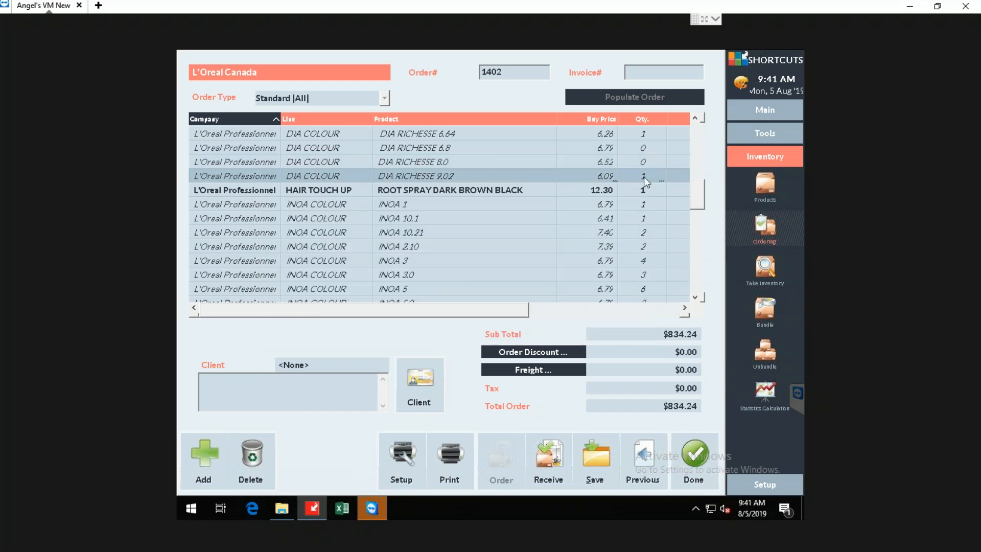
# Set the received quantities of DIA RICHESSE 9.02 and ROOT SPRAY DARK BROWN BLACK to 0.
pyautogui.write('0')
pyautogui.click(644, 190)
pyautogui.write('0')
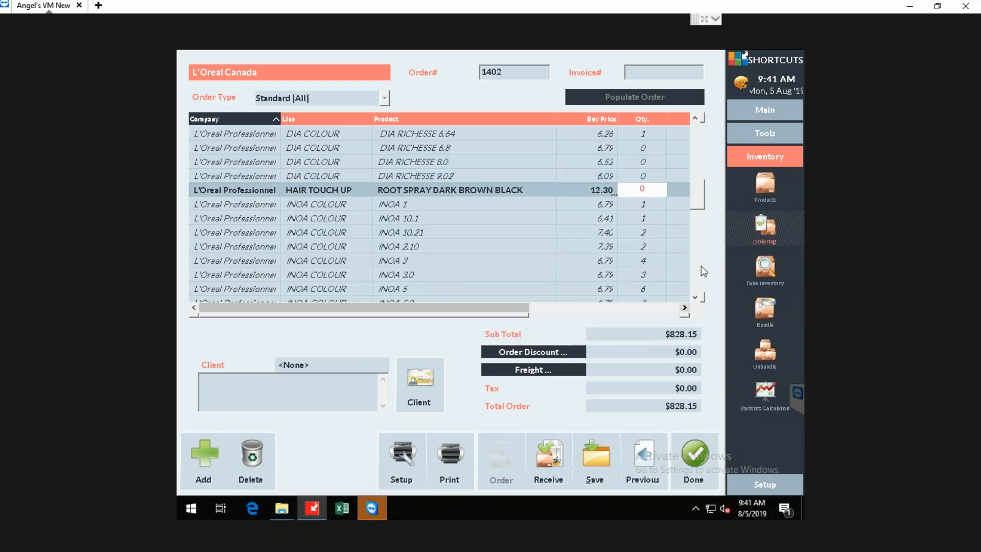
# Start receiving the L'Oreal Canada order, choose to add an invoice number and enter it.
pyautogui.click(693, 286)
pyautogui.click(555, 445)
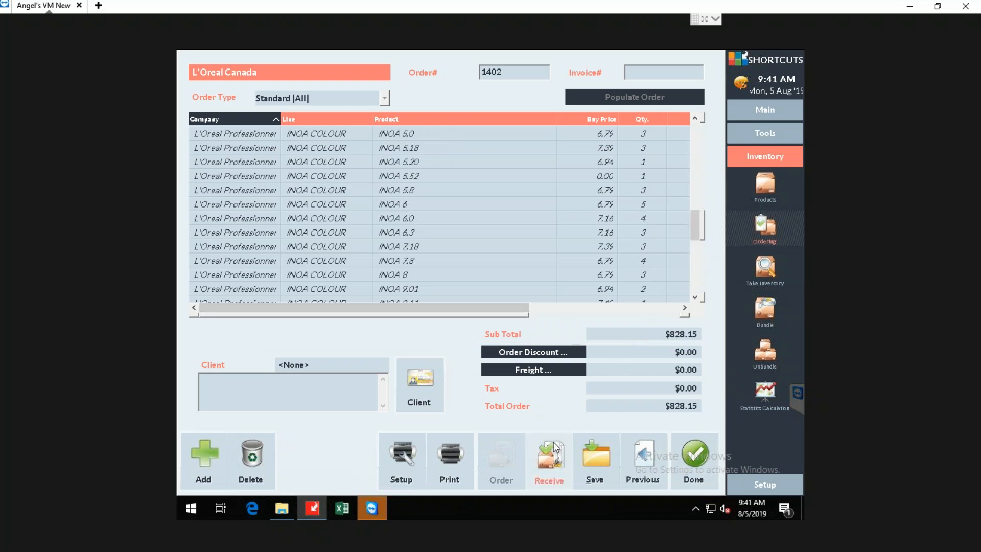
pyautogui.click(557, 446)
pyautogui.click(600, 282)
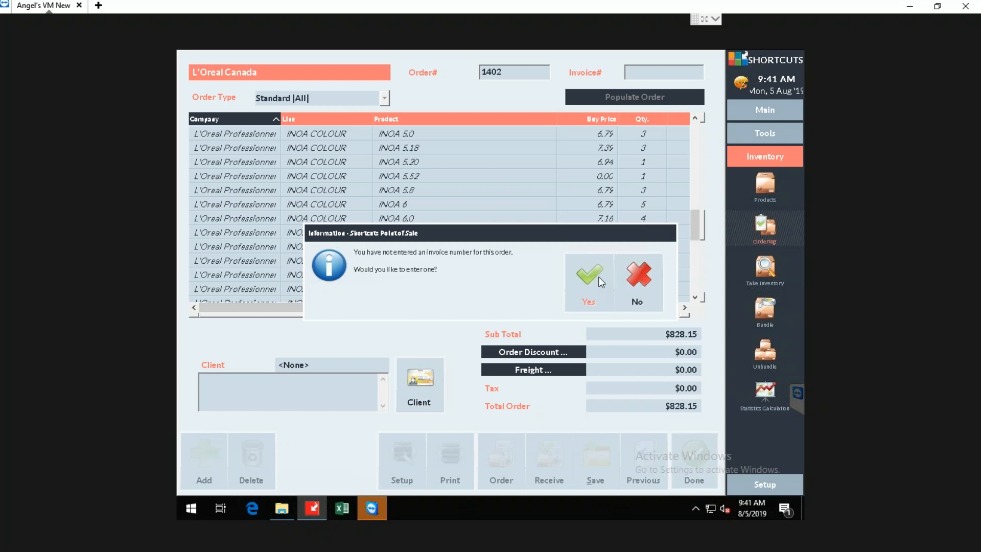
pyautogui.click(601, 281)
pyautogui.write('3454576567')
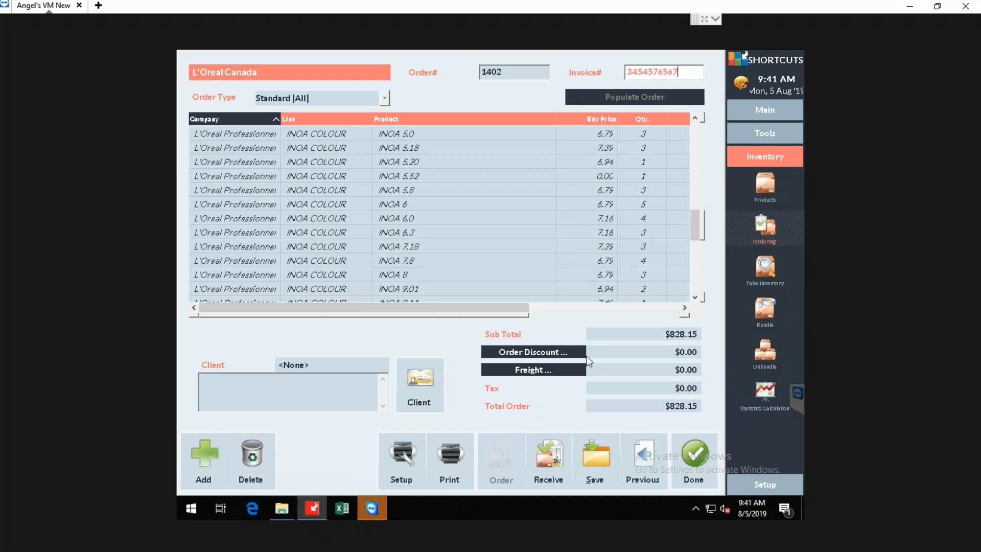
# Receive the L'Oreal Canada order without printing barcode labels, and leave the ordering screen.
pyautogui.click(551, 461)
pyautogui.click(584, 263)
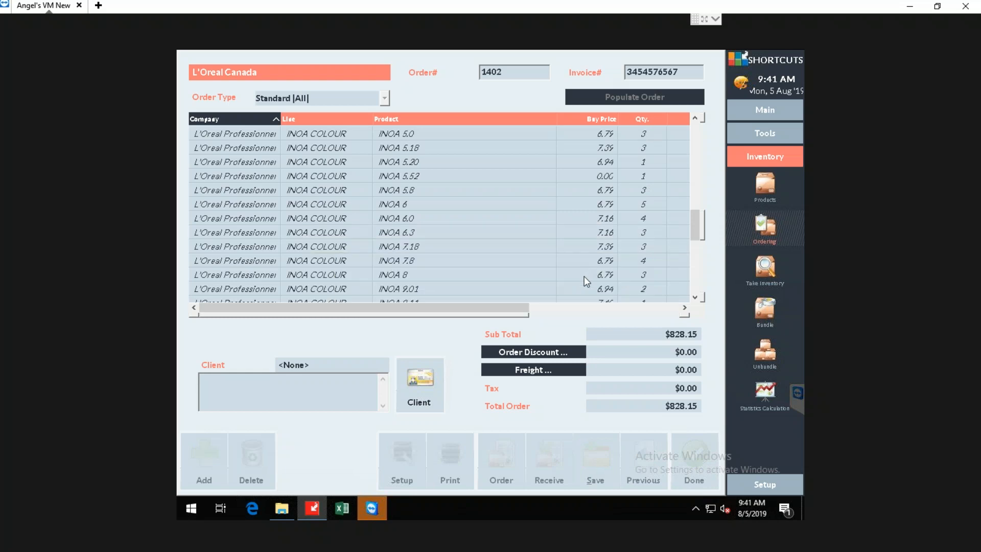
pyautogui.click(613, 279)
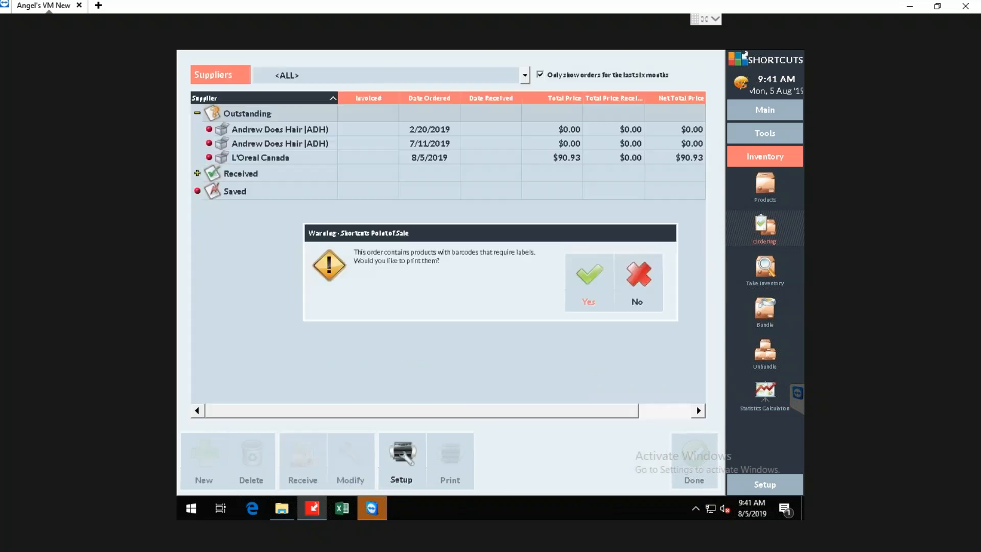
pyautogui.click(639, 282)
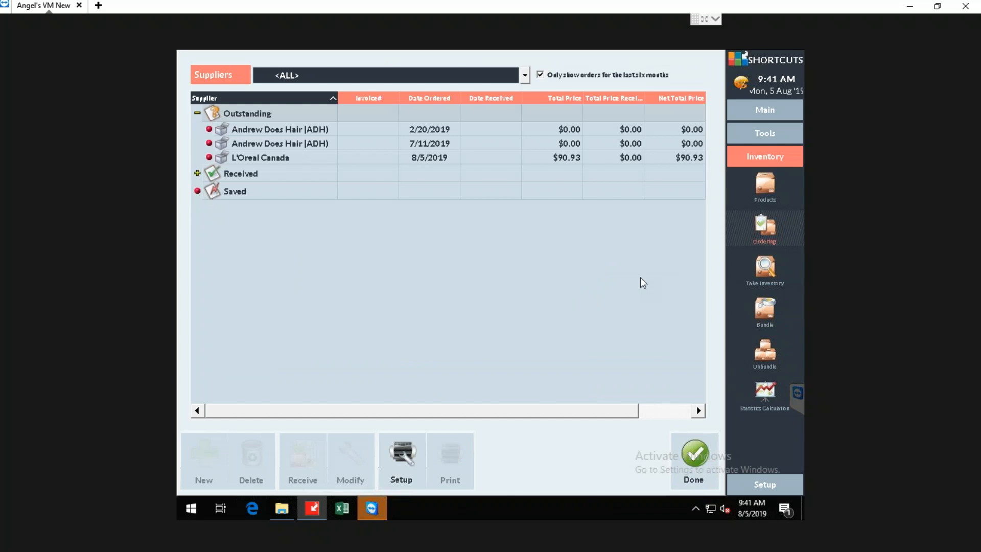
pyautogui.click(300, 160)
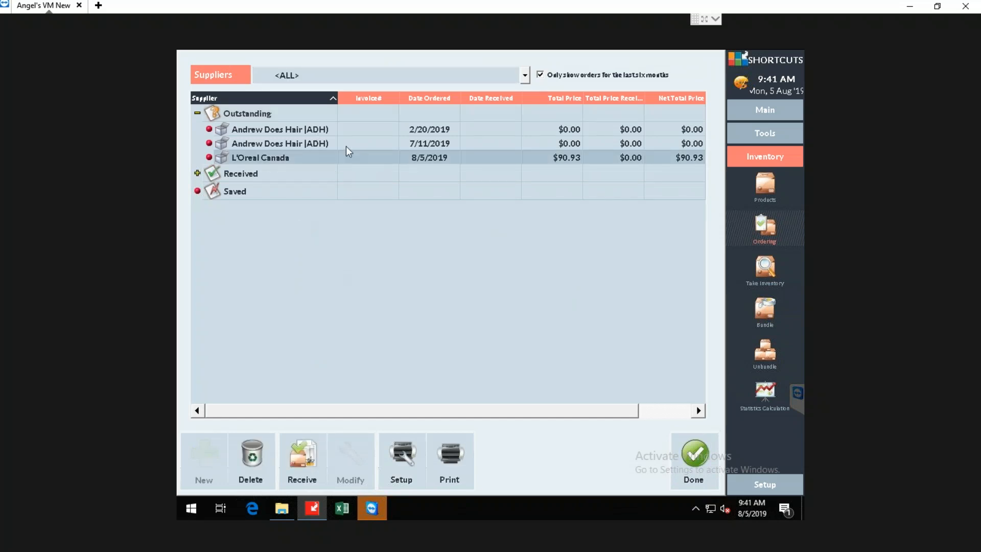
pyautogui.click(698, 458)
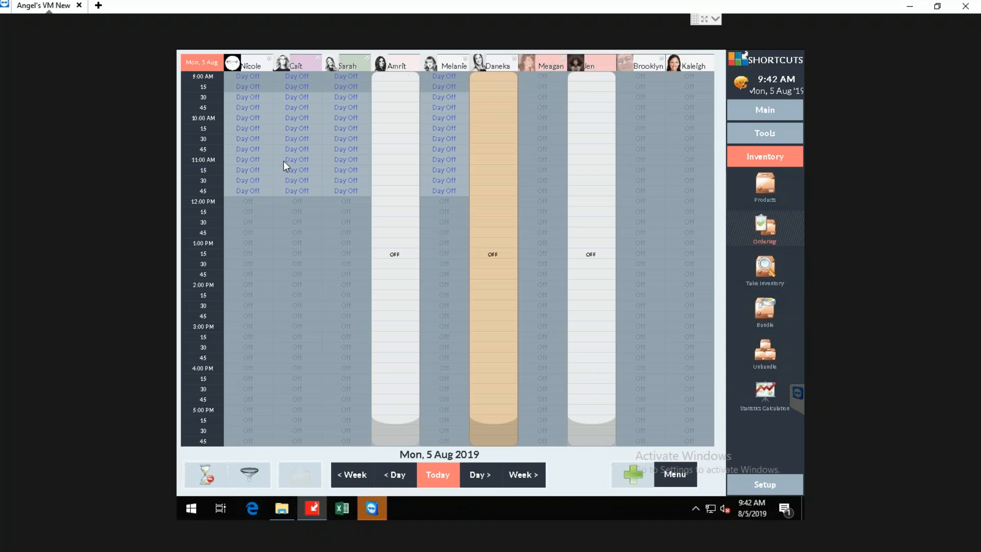
# Switch from the remote session to the PowerPoint presentation and show slide 11, Creating an Order.
pyautogui.click(906, 7)
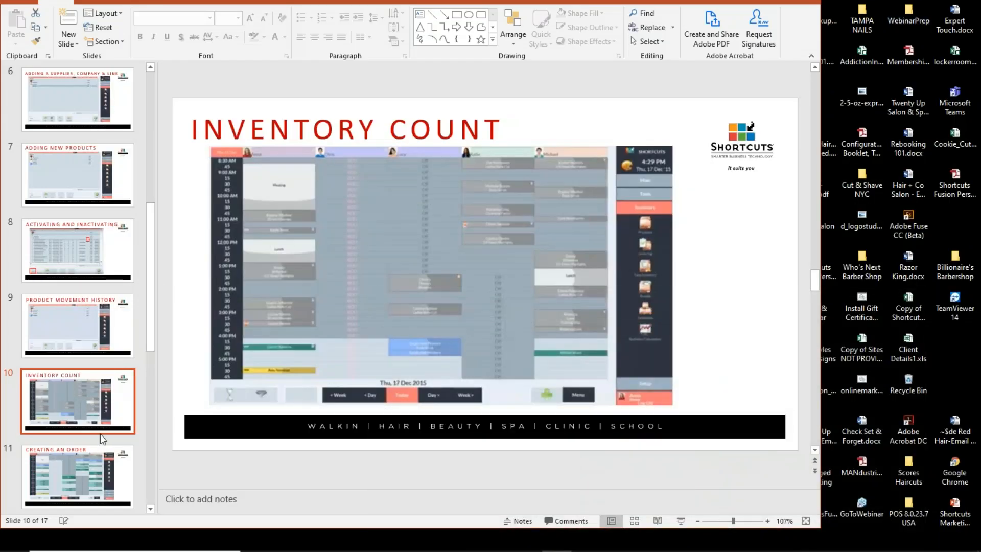
pyautogui.click(104, 466)
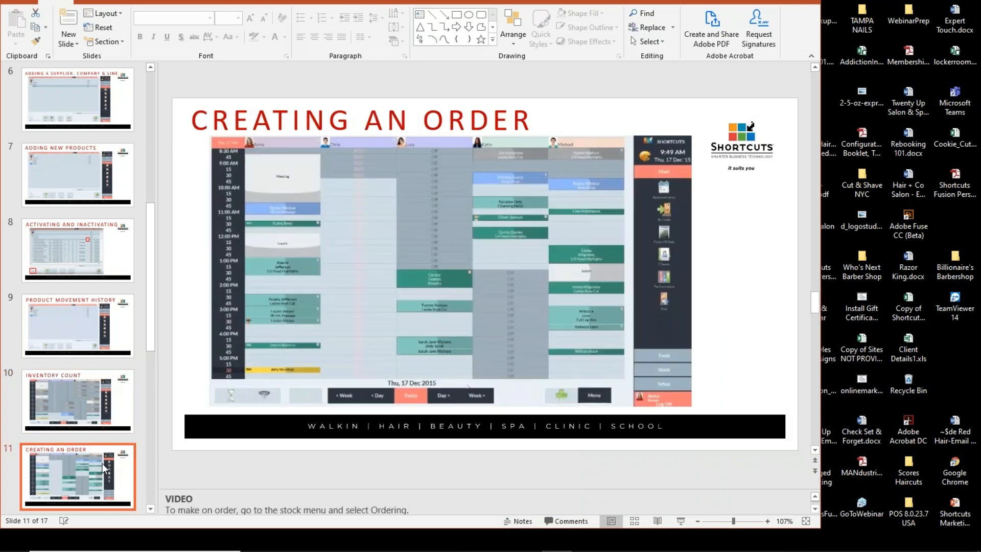
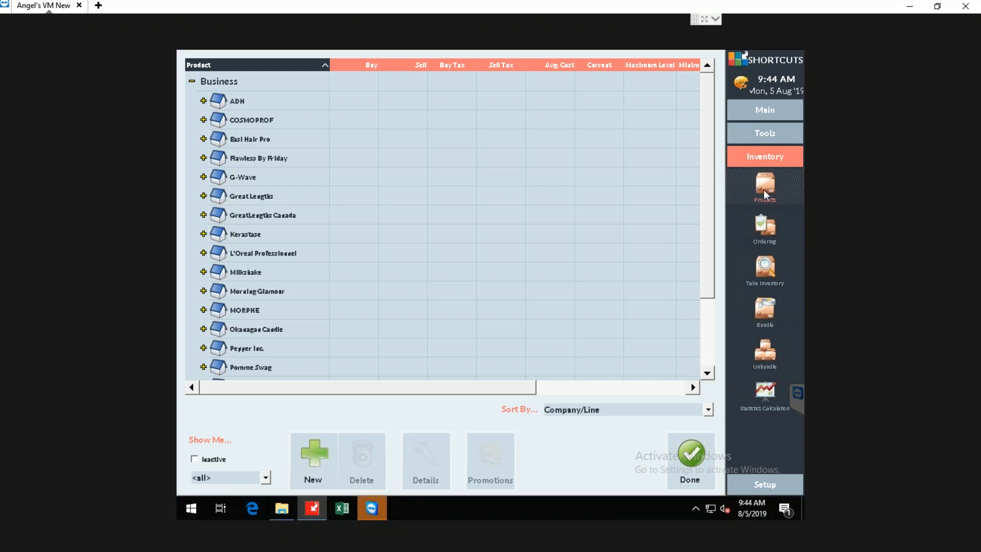
# Open the Inventory Configuration page within the general settings of the setup configuration.
pyautogui.click(772, 488)
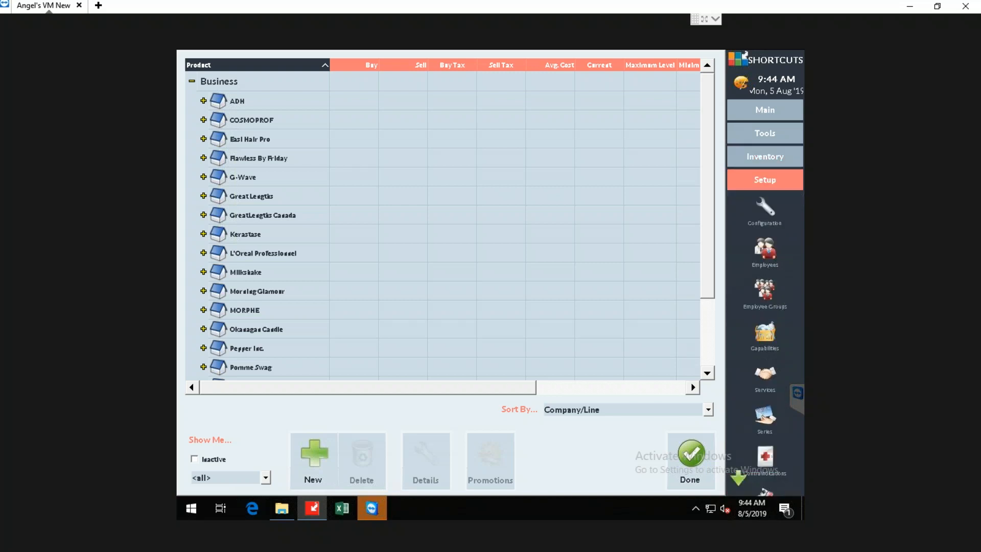
pyautogui.click(768, 210)
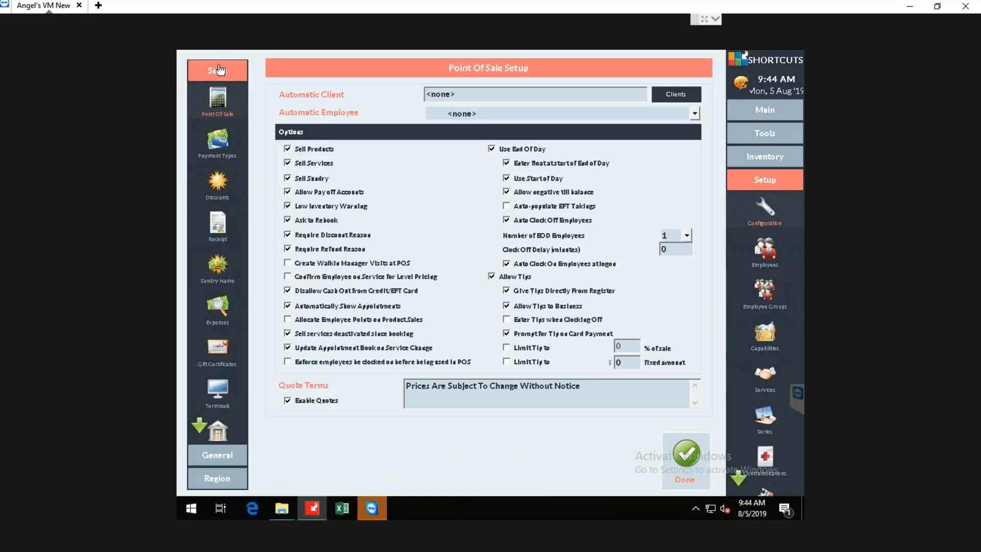
pyautogui.click(217, 452)
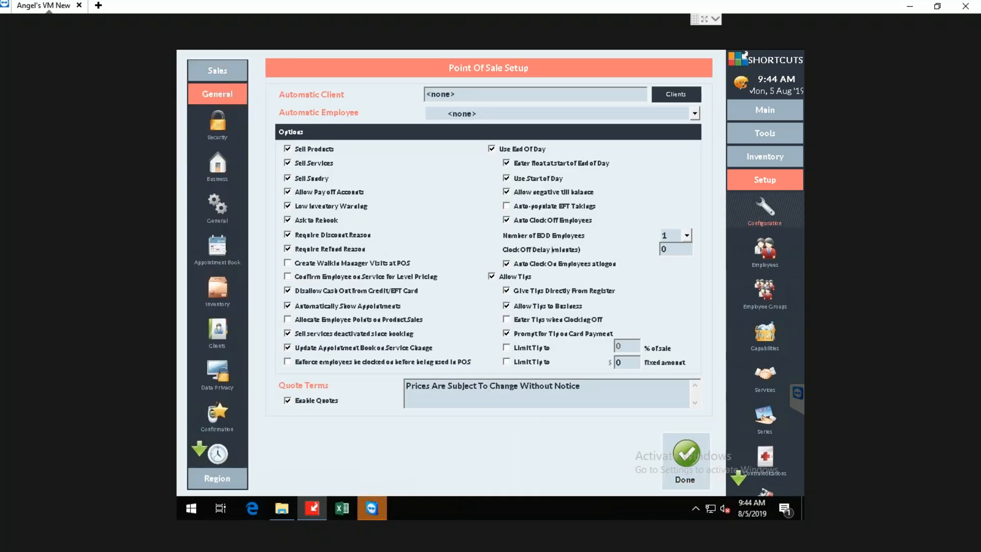
pyautogui.click(220, 469)
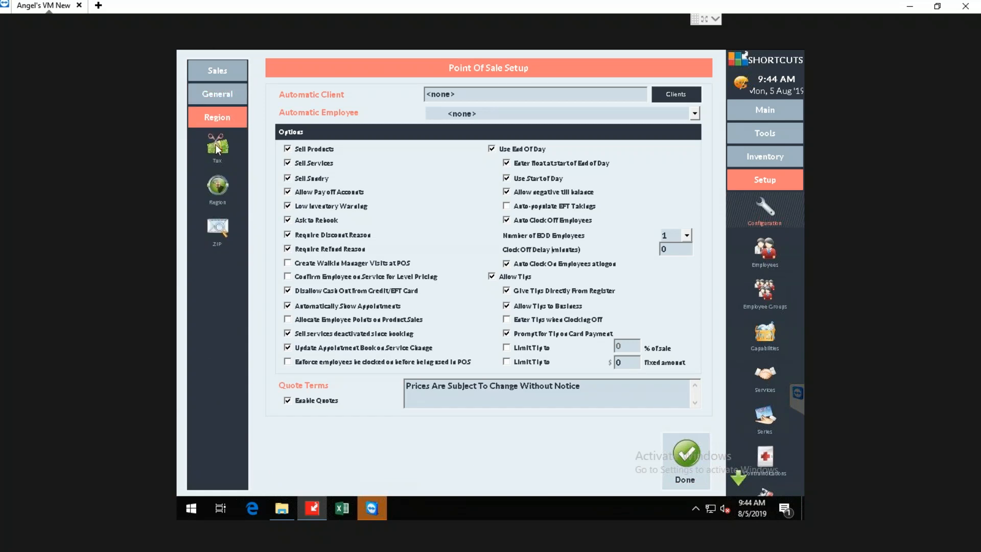
pyautogui.click(243, 73)
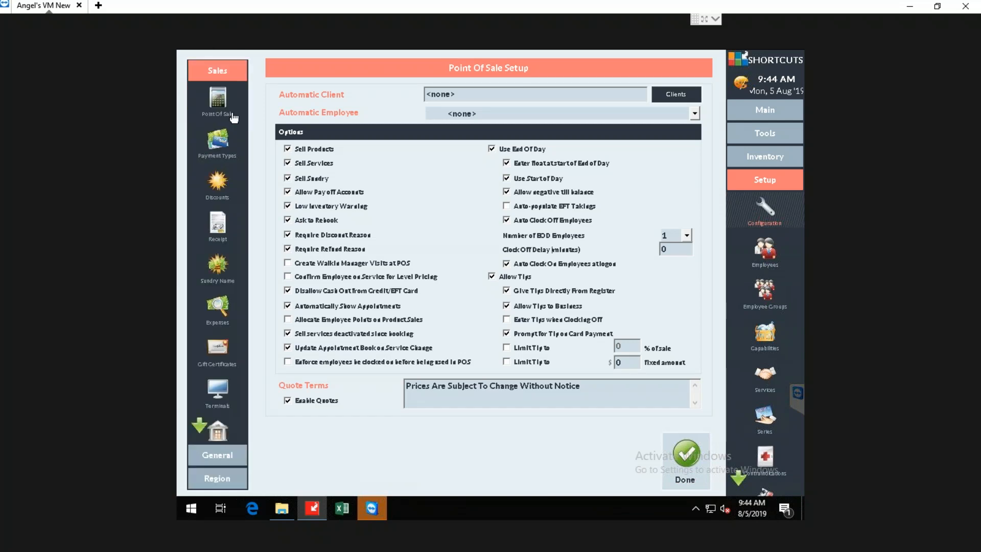
pyautogui.click(221, 479)
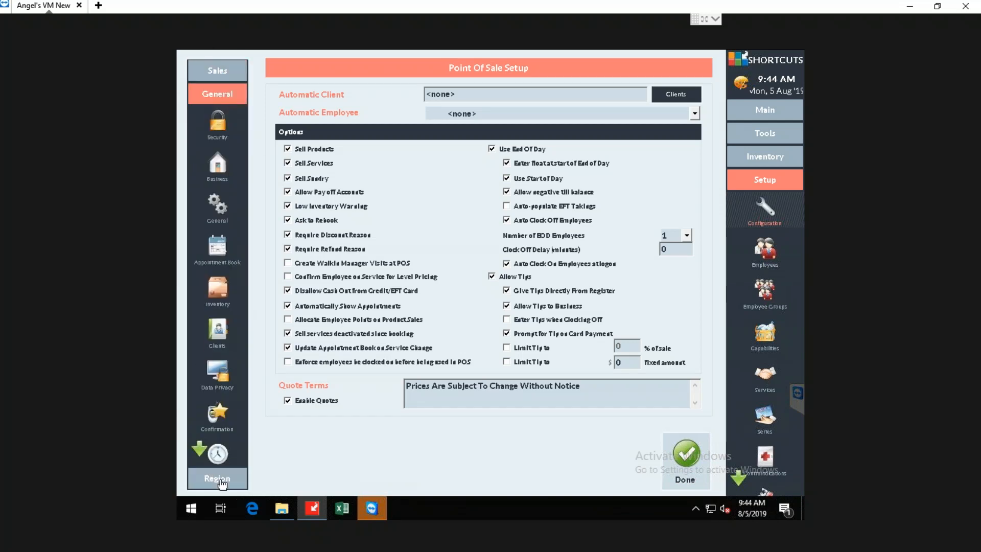
pyautogui.click(211, 69)
pyautogui.click(219, 452)
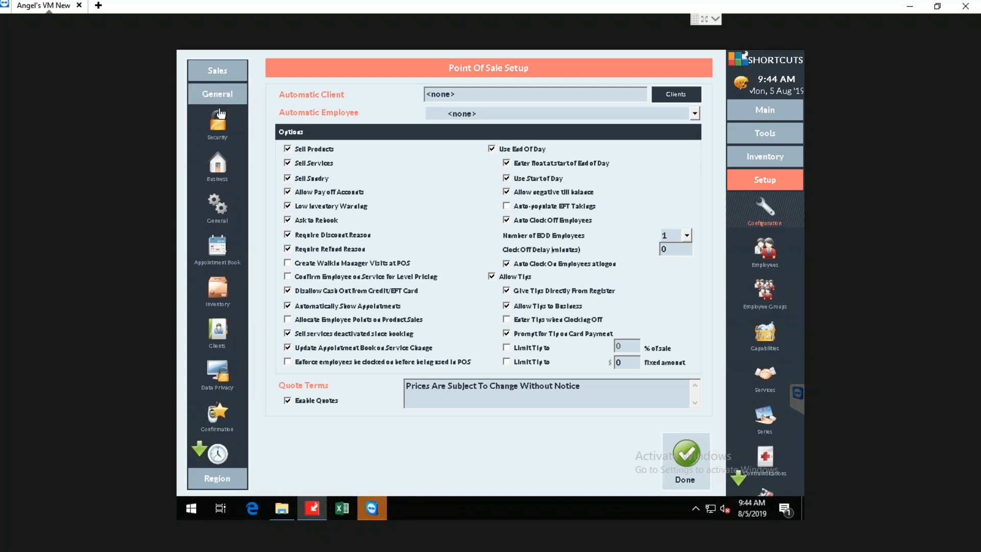
pyautogui.click(214, 286)
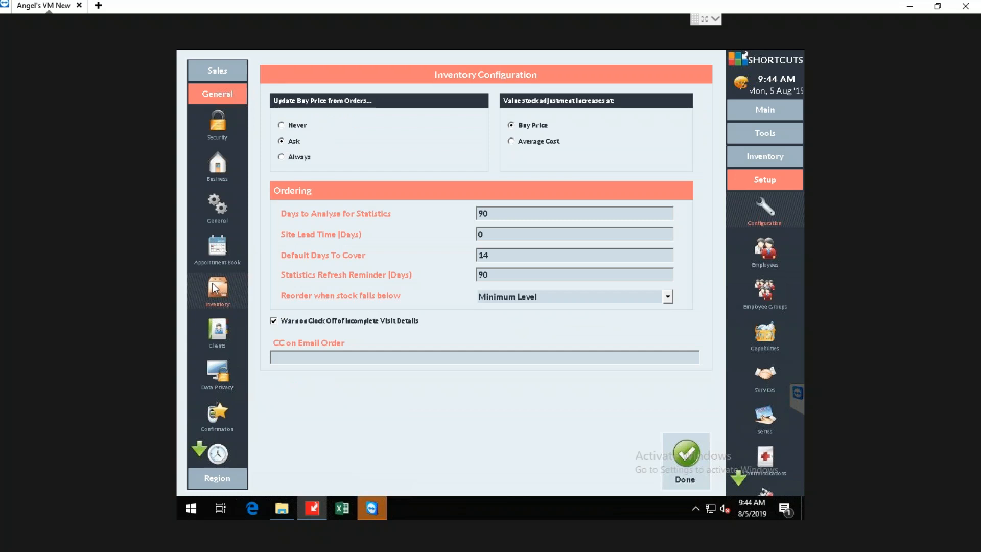
# In the ordering settings, set Default Days To Cover to 30 and Site Lead Time to 2 days.
pyautogui.doubleClick(486, 214)
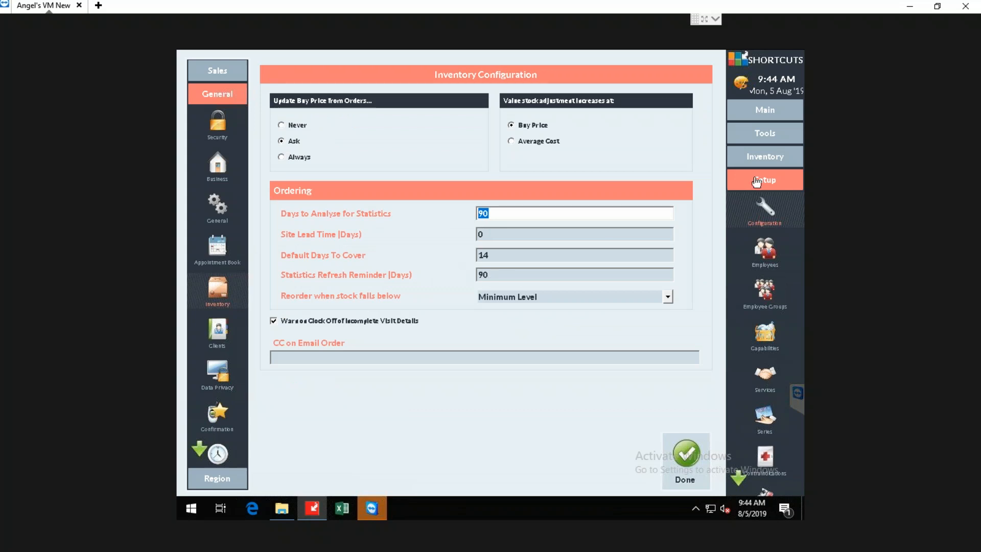
pyautogui.click(765, 157)
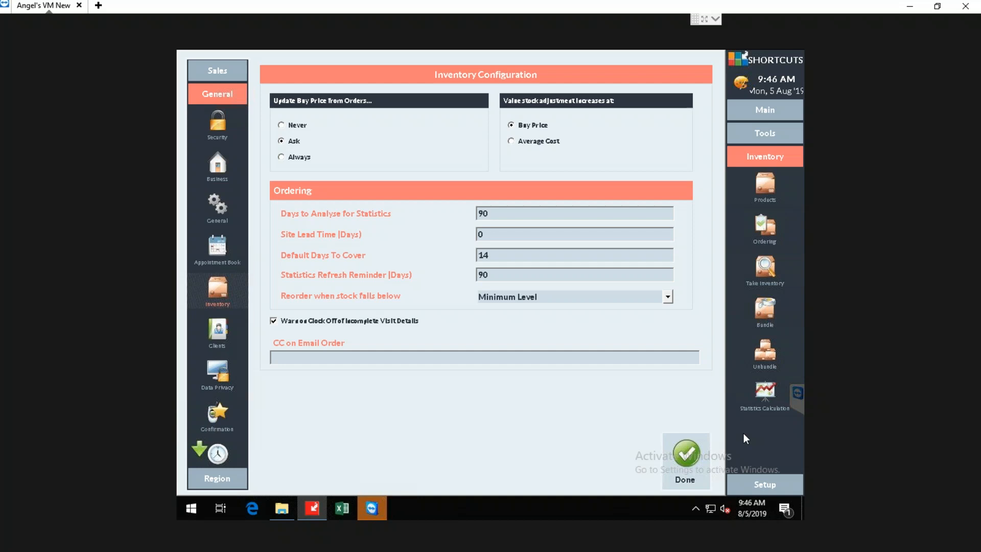
pyautogui.click(480, 255)
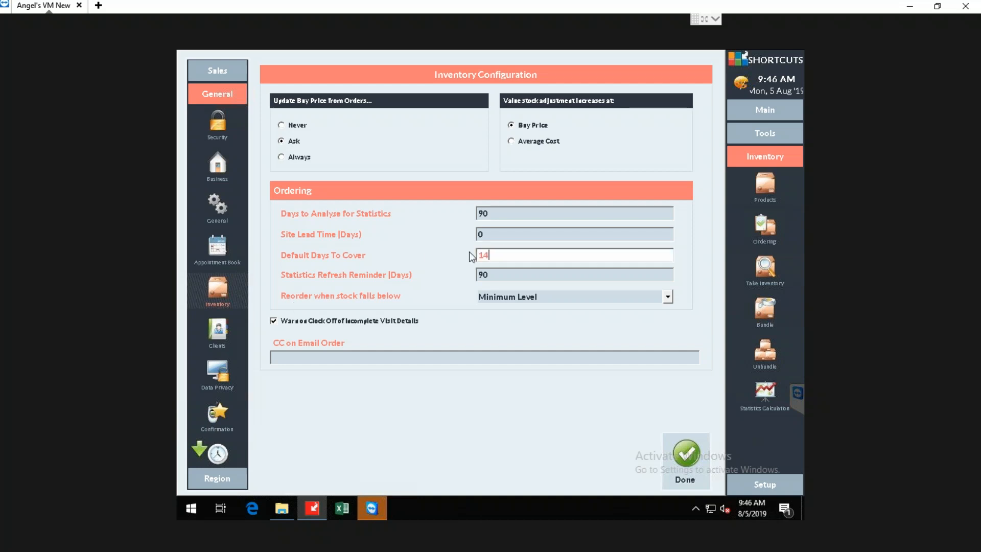
pyautogui.click(520, 257)
pyautogui.doubleClick(520, 256)
pyautogui.write('30')
pyautogui.hotkey('shift', 'Tab')
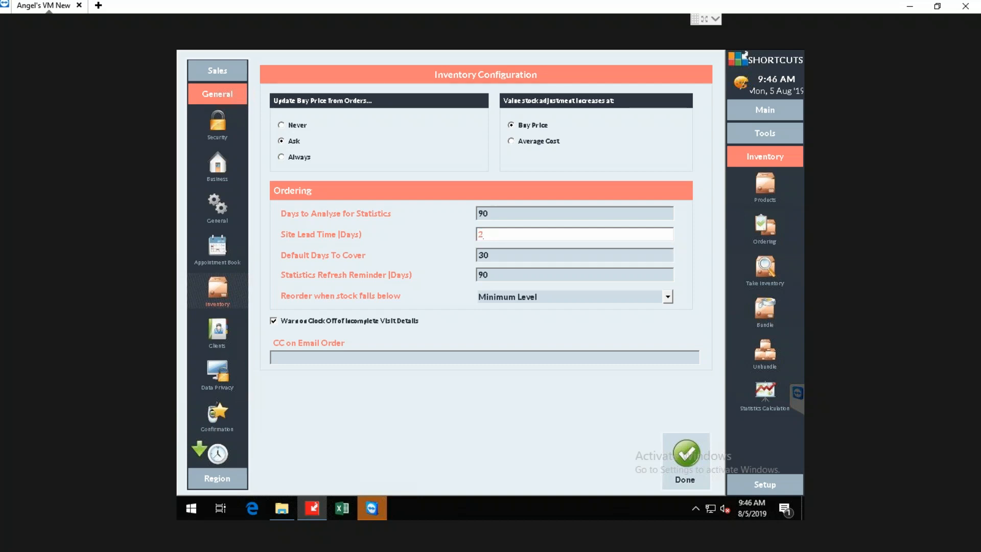
# Set the Statistics Refresh Reminder to 180 days, and view the Statistics Calculation screen without computing.
pyautogui.moveTo(515, 278); pyautogui.dragTo(461, 277)
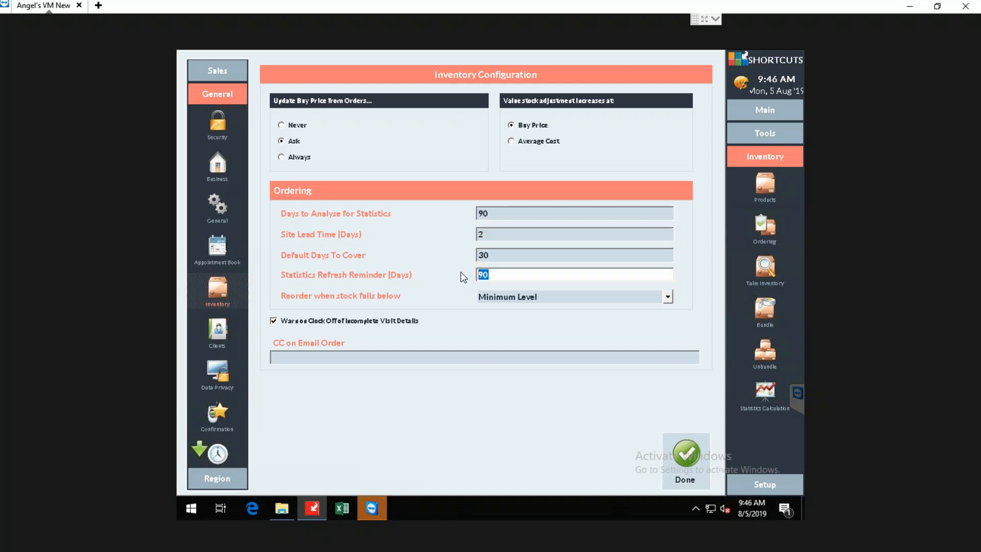
pyautogui.write('180')
pyautogui.click(765, 391)
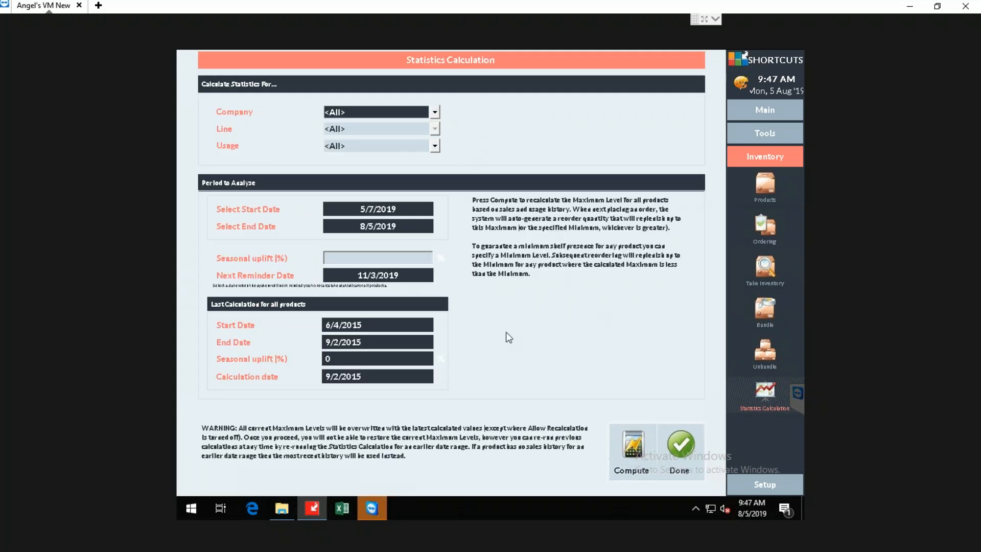
pyautogui.click(683, 446)
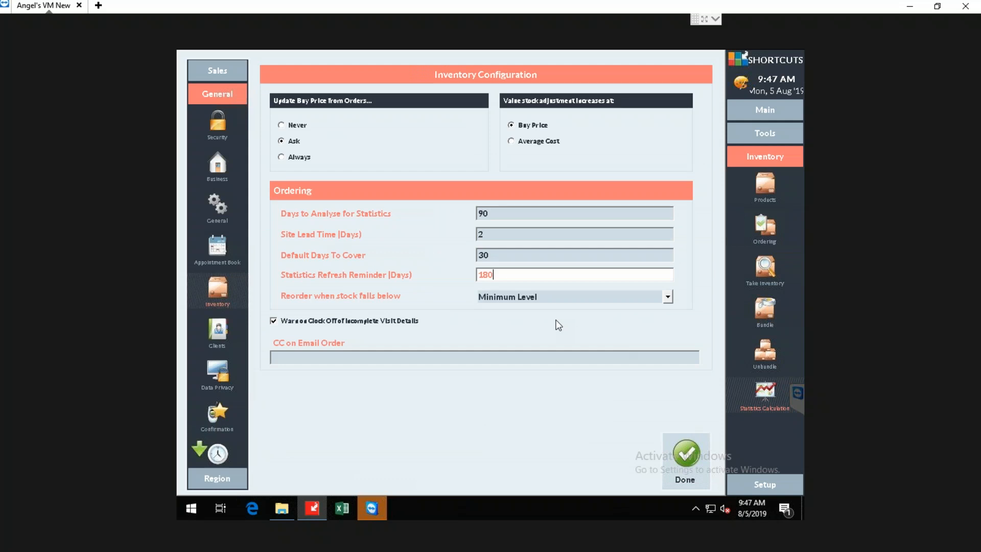
# Set reordering to happen when stock falls below Maximum Level, and finish the inventory configuration.
pyautogui.click(667, 296)
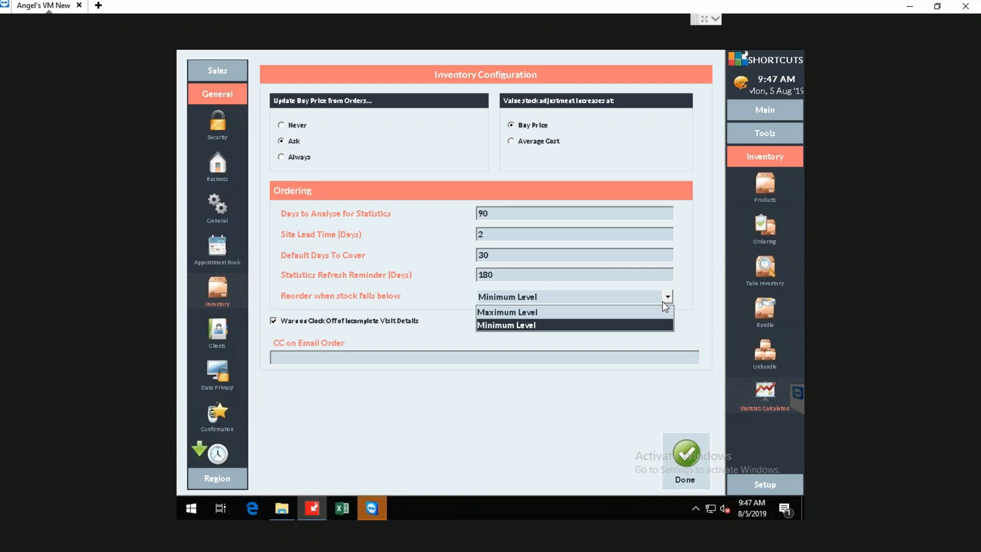
pyautogui.click(587, 317)
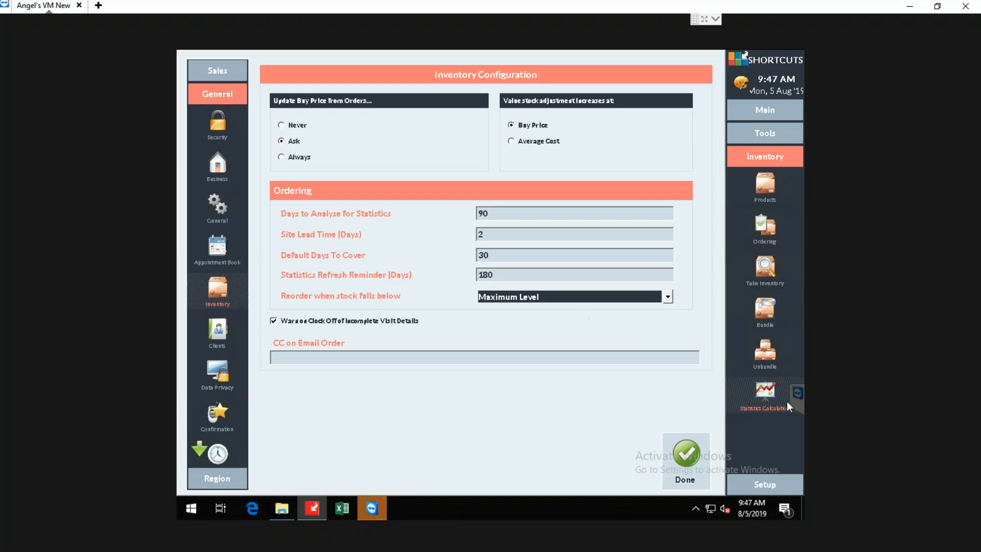
pyautogui.click(698, 447)
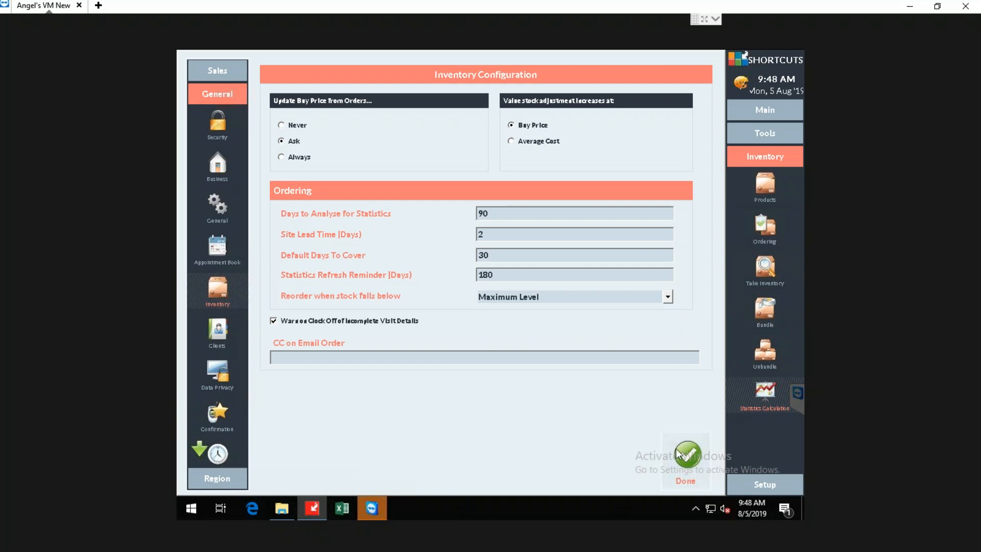
pyautogui.click(678, 452)
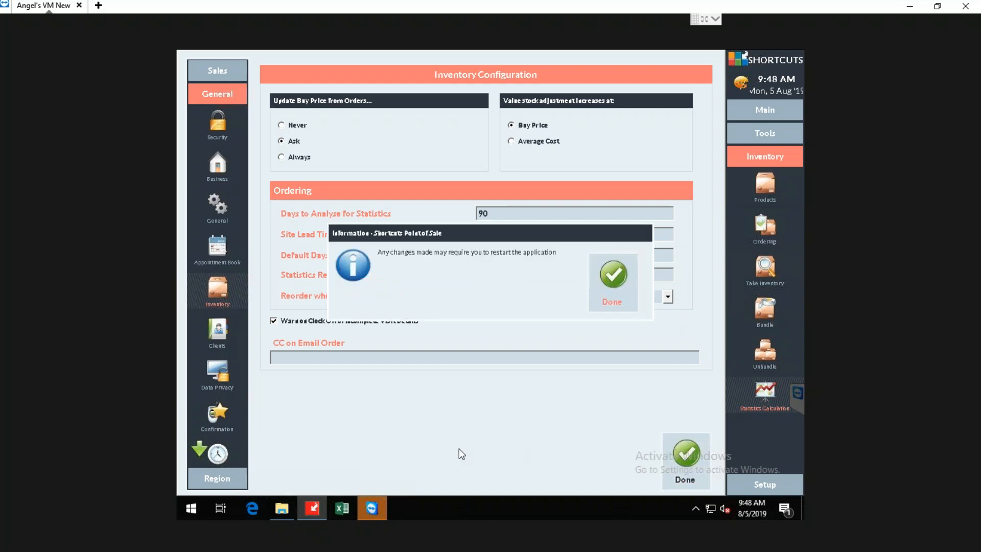
pyautogui.click(616, 289)
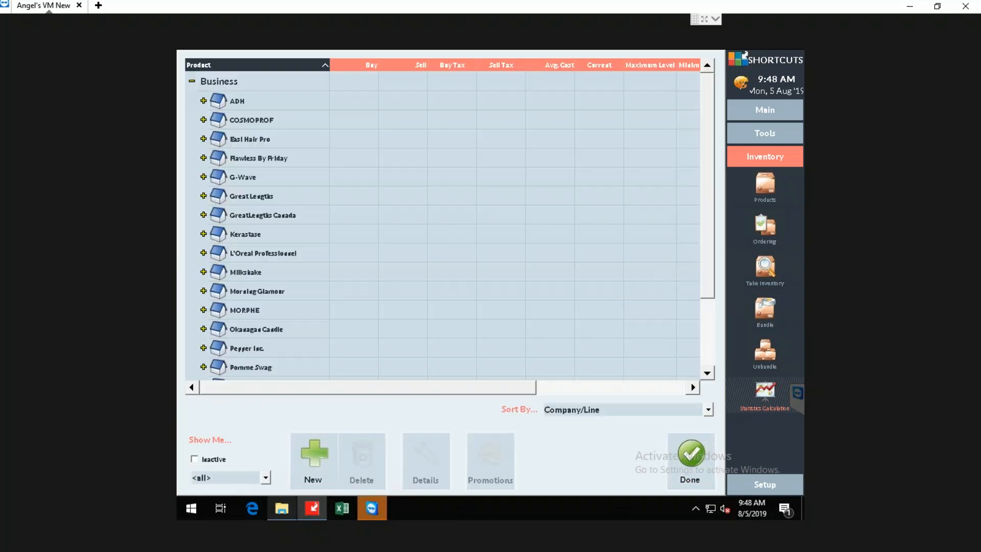
# Switch from the remote session to the PowerPoint presentation and start the slide show from slide 14, Summary.
pyautogui.click(918, 9)
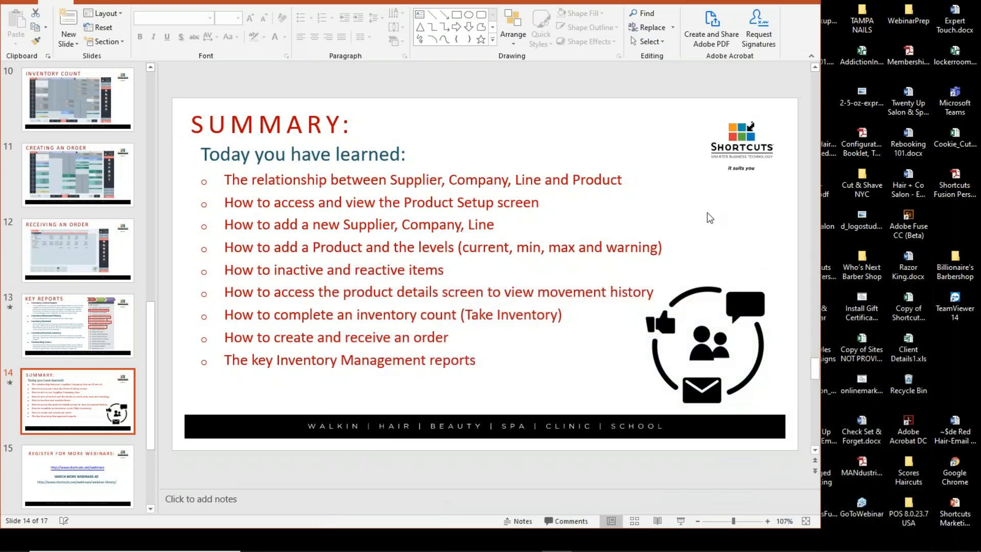
pyautogui.click(507, 166)
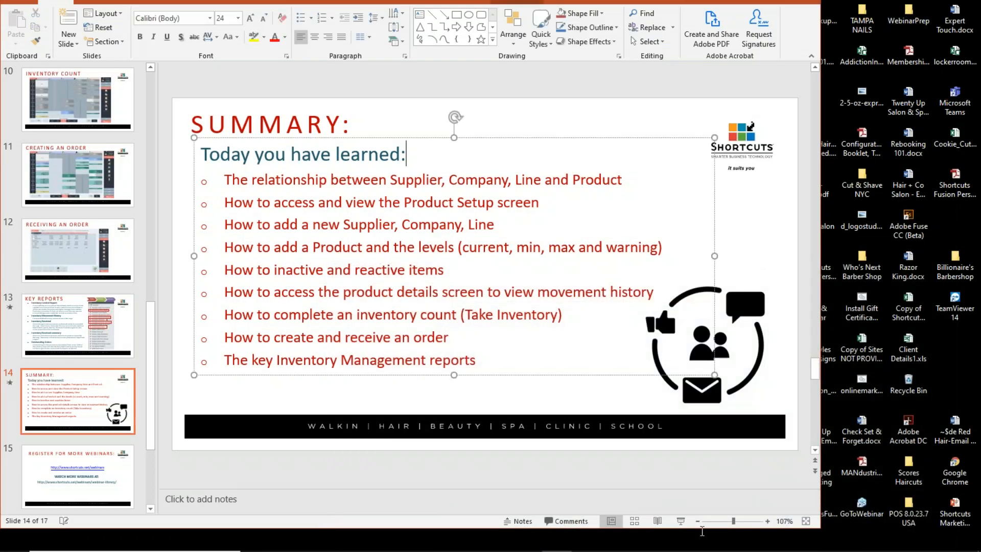
pyautogui.click(681, 521)
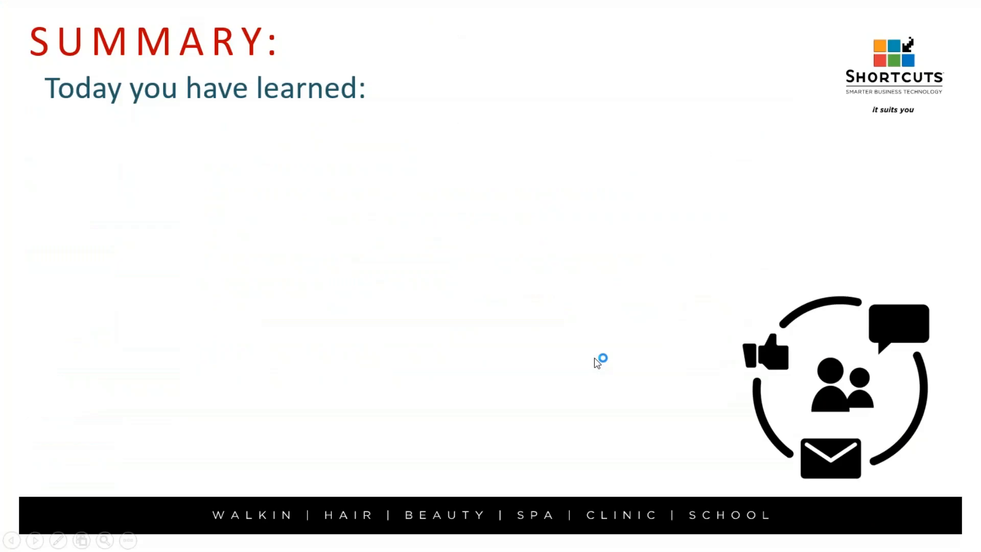